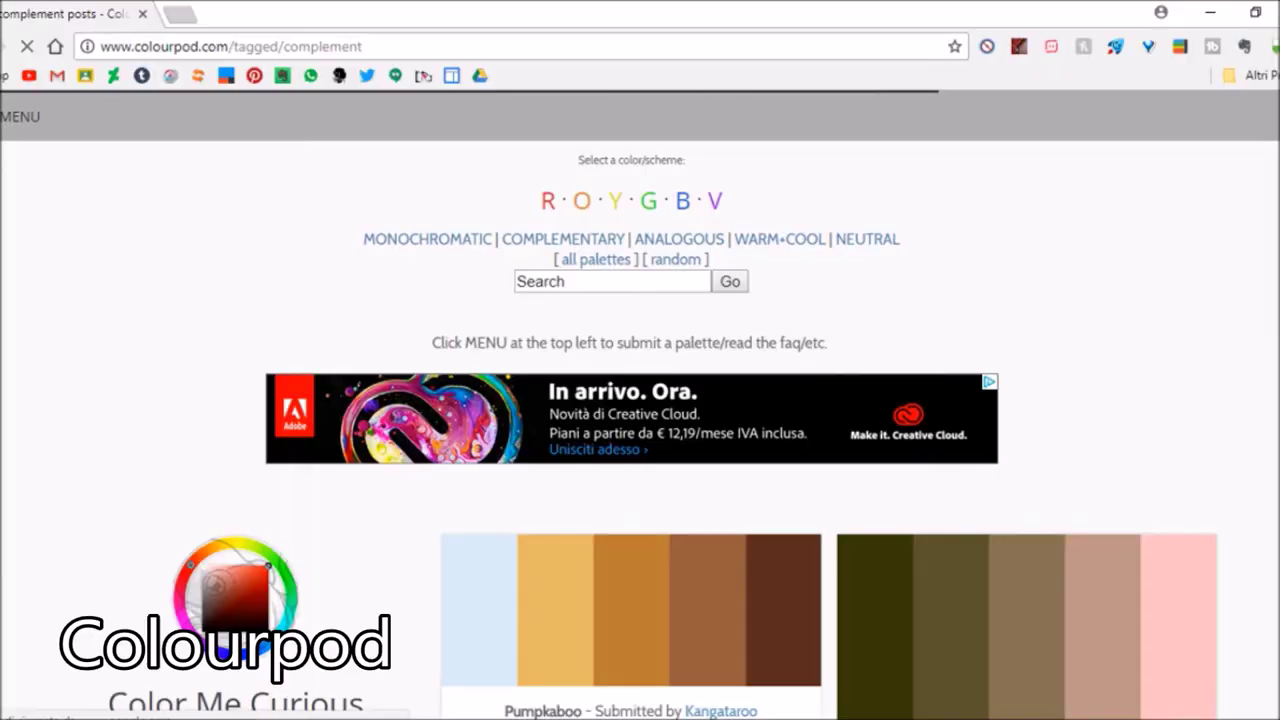
# Step: Browse the complementary color palettes and their hex codes on Colourpod
pyautogui.scroll(-5, 640, 400)
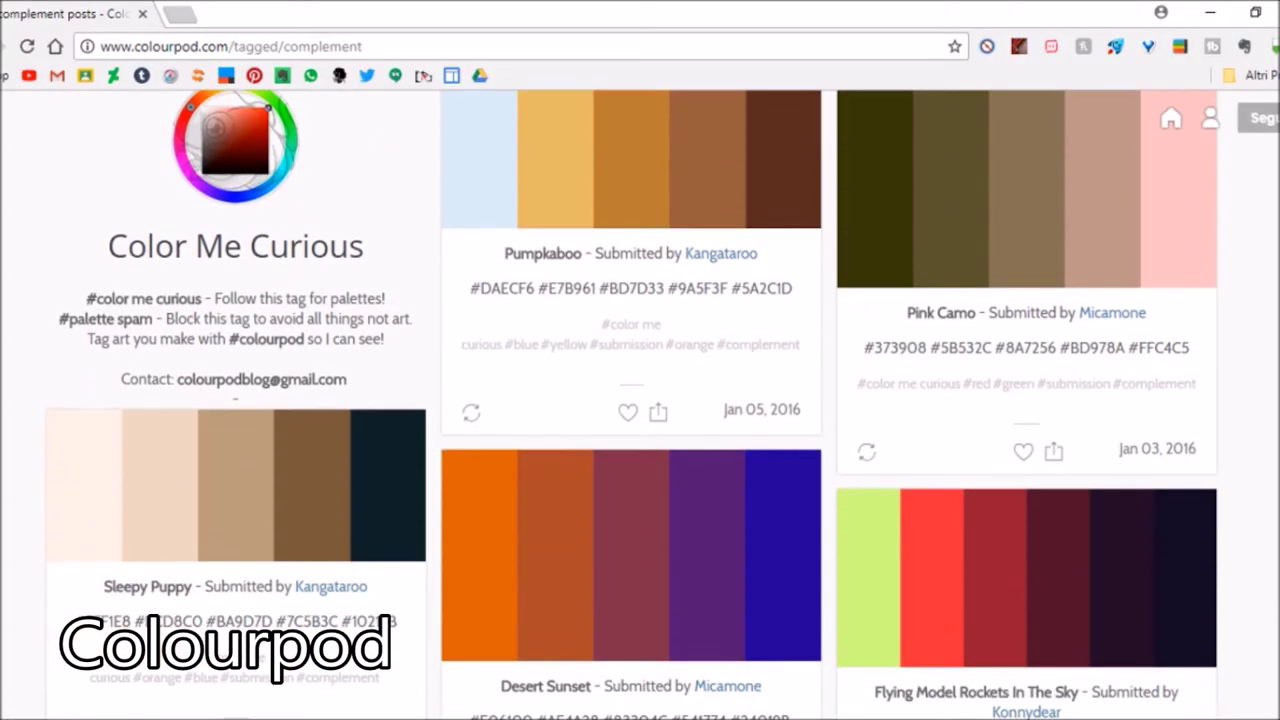
pyautogui.scroll(-7, 640, 400)
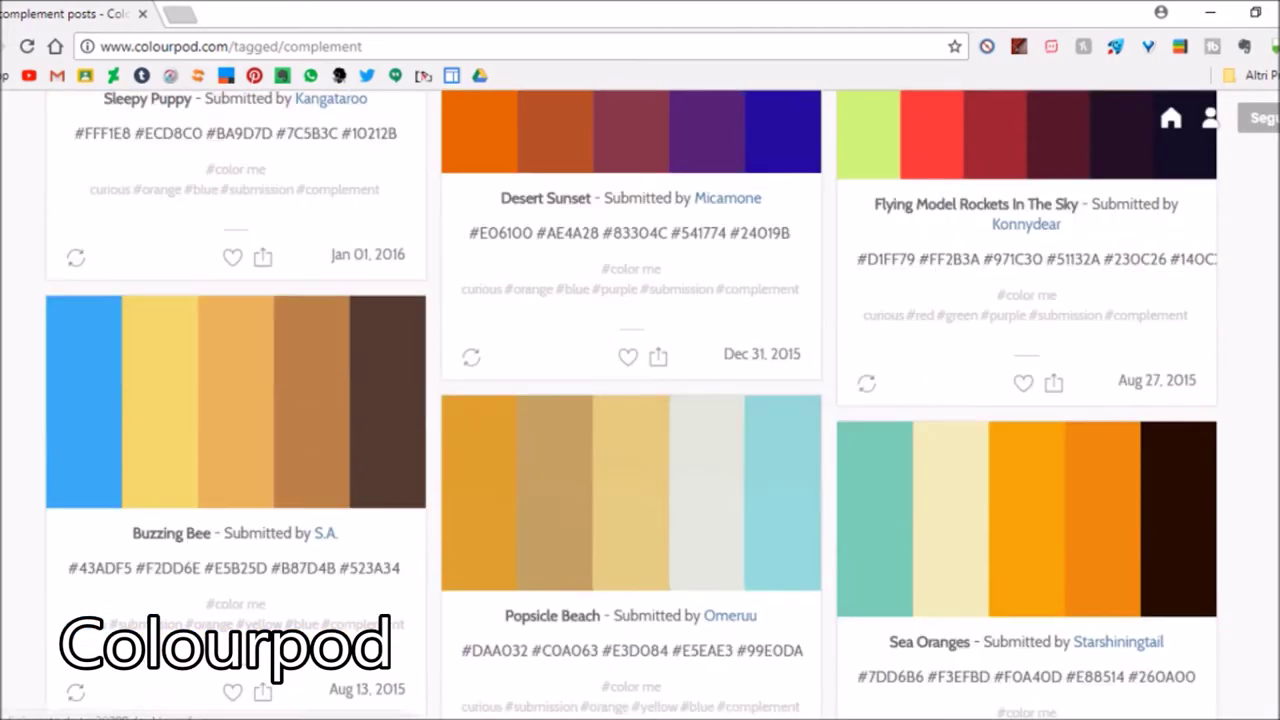
pyautogui.scroll(-12, 640, 400)
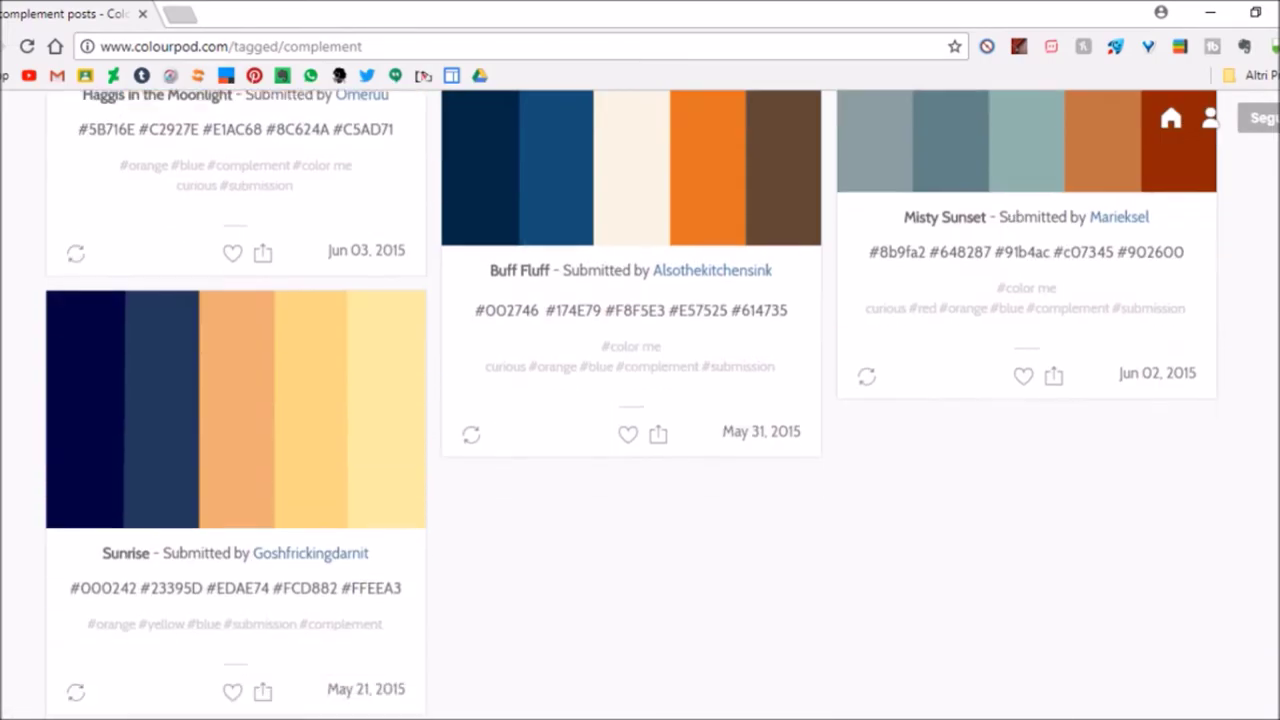
pyautogui.scroll(20, 640, 400)
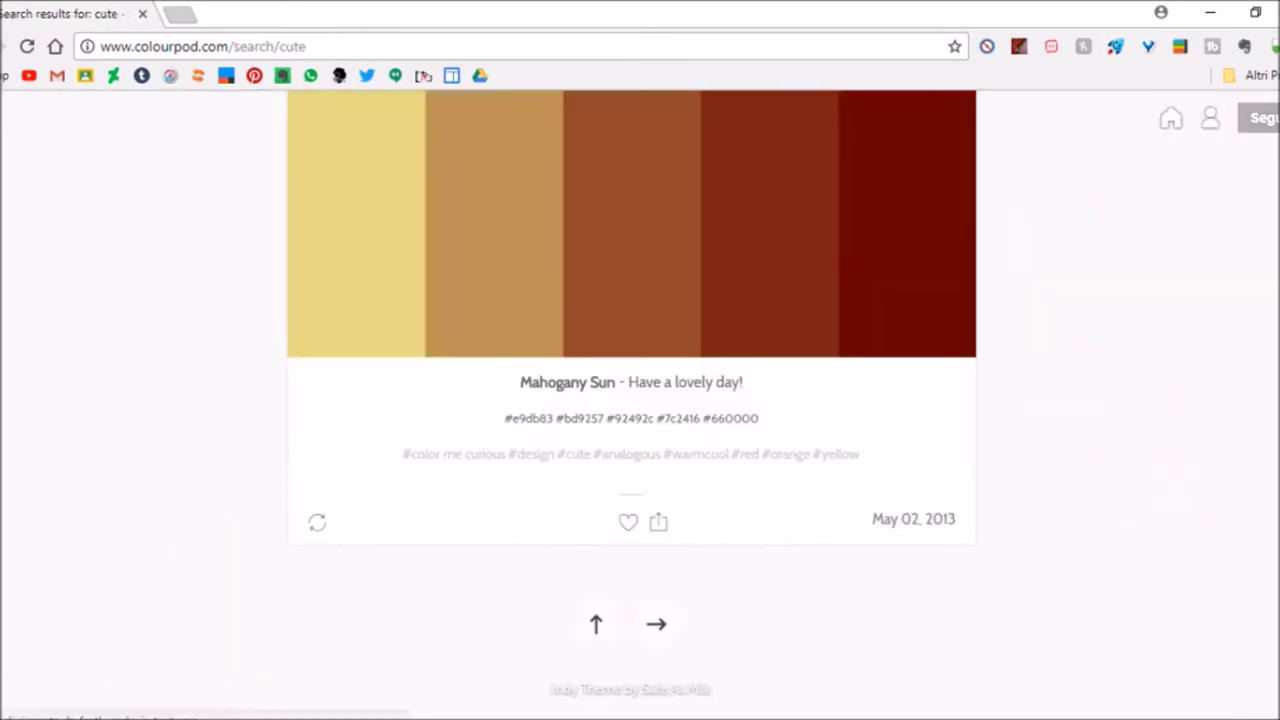
# Step: Search the Colourpod palettes for "fore"
pyautogui.scroll(20, 674, 281)
pyautogui.click(674, 281)
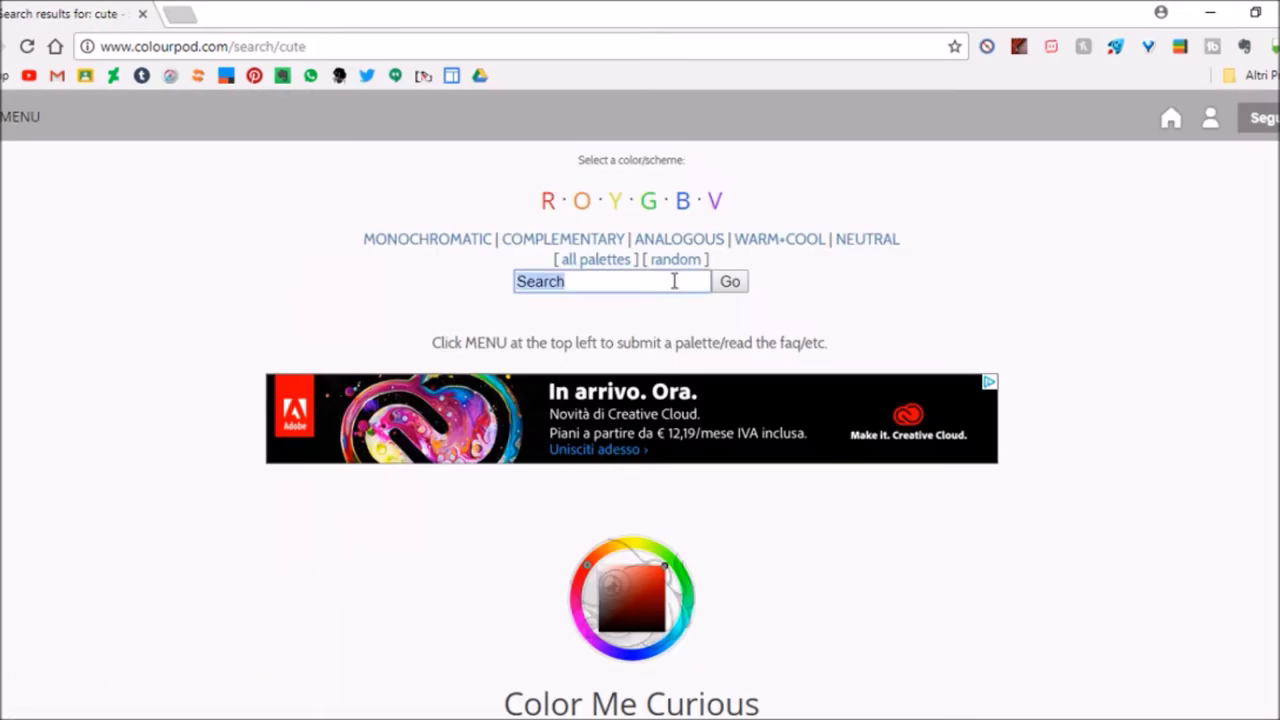
pyautogui.write('fore')
pyautogui.press('Return')
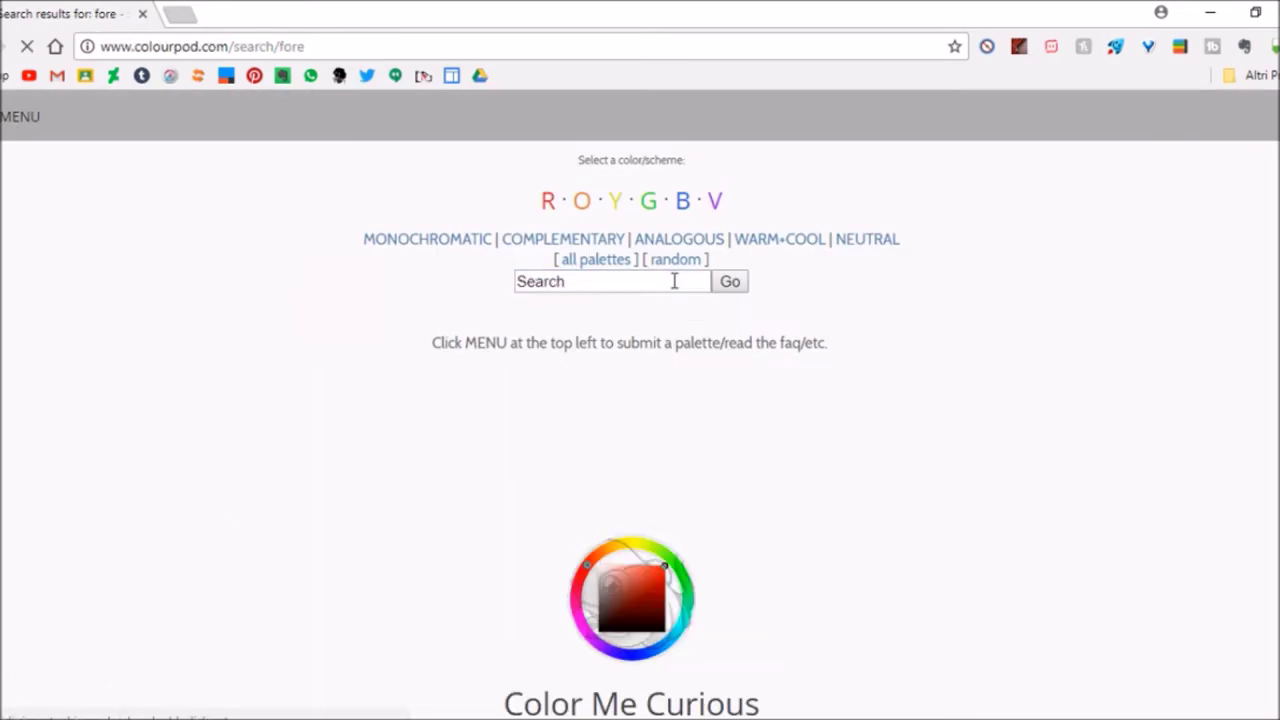
# Step: Search the Colourpod palettes for "dream" and browse the results
pyautogui.click(595, 283)
pyautogui.press('BackSpace')
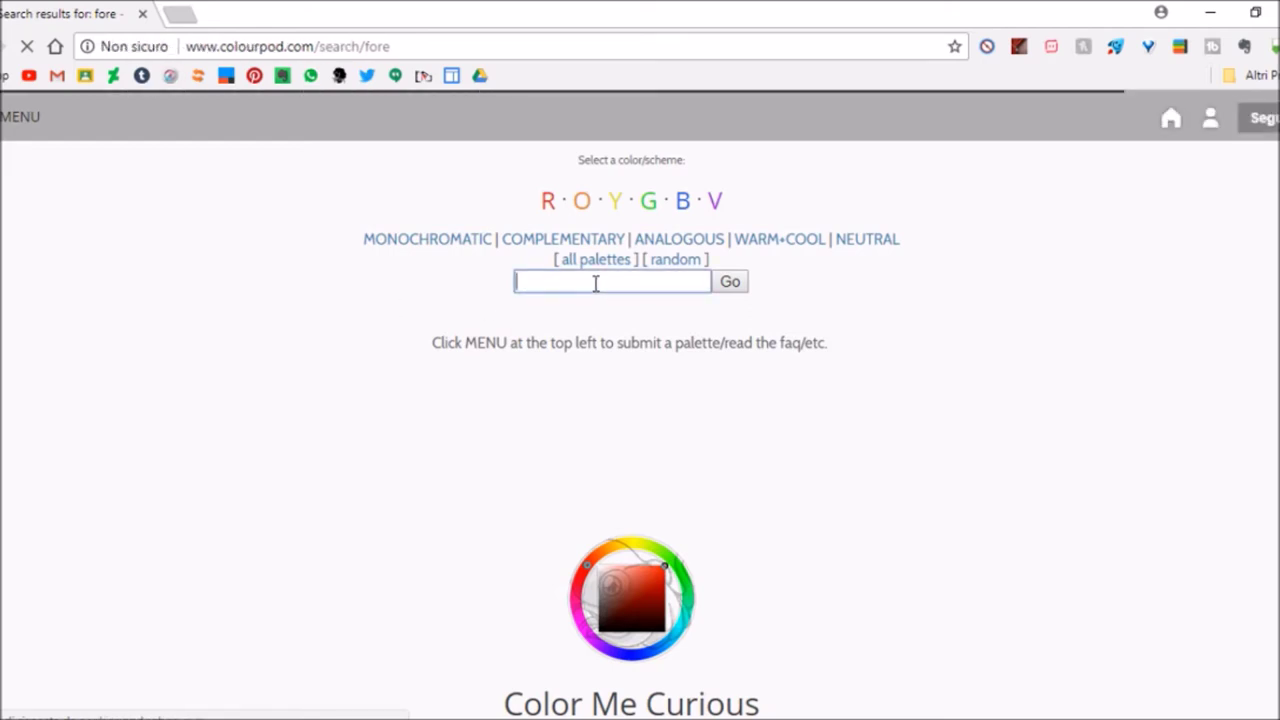
pyautogui.press('Return')
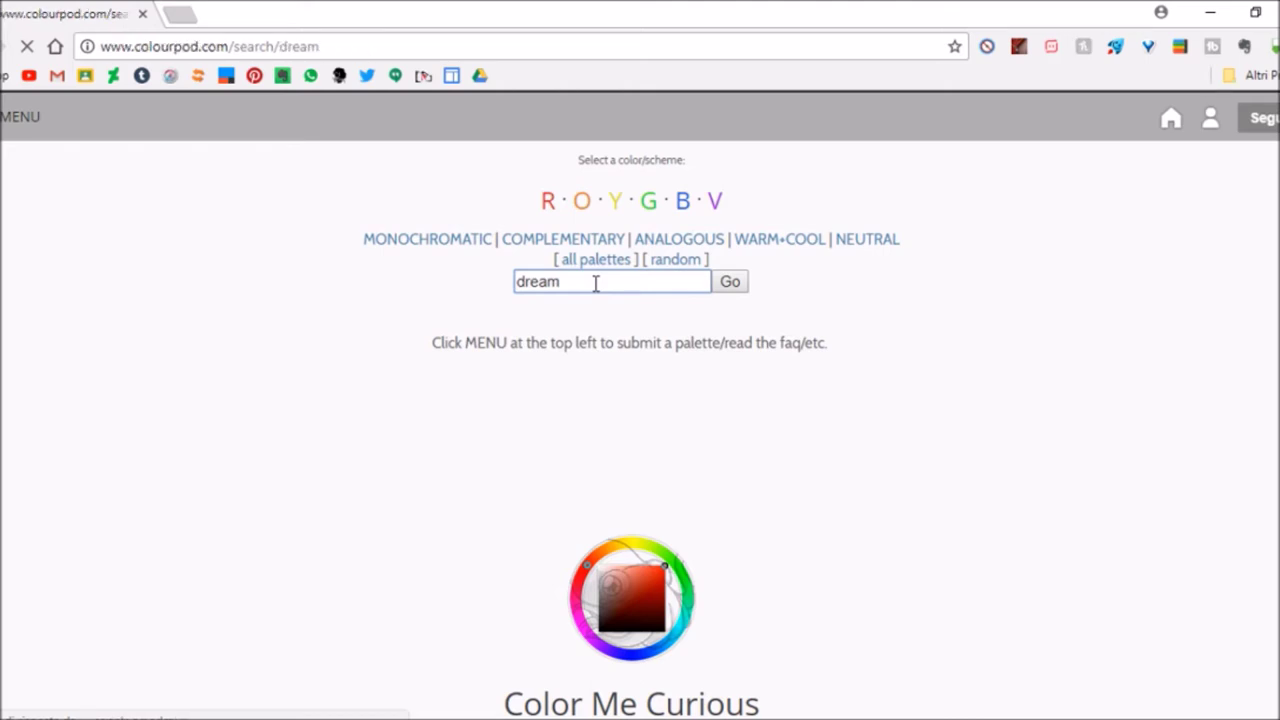
pyautogui.scroll(-7, 640, 400)
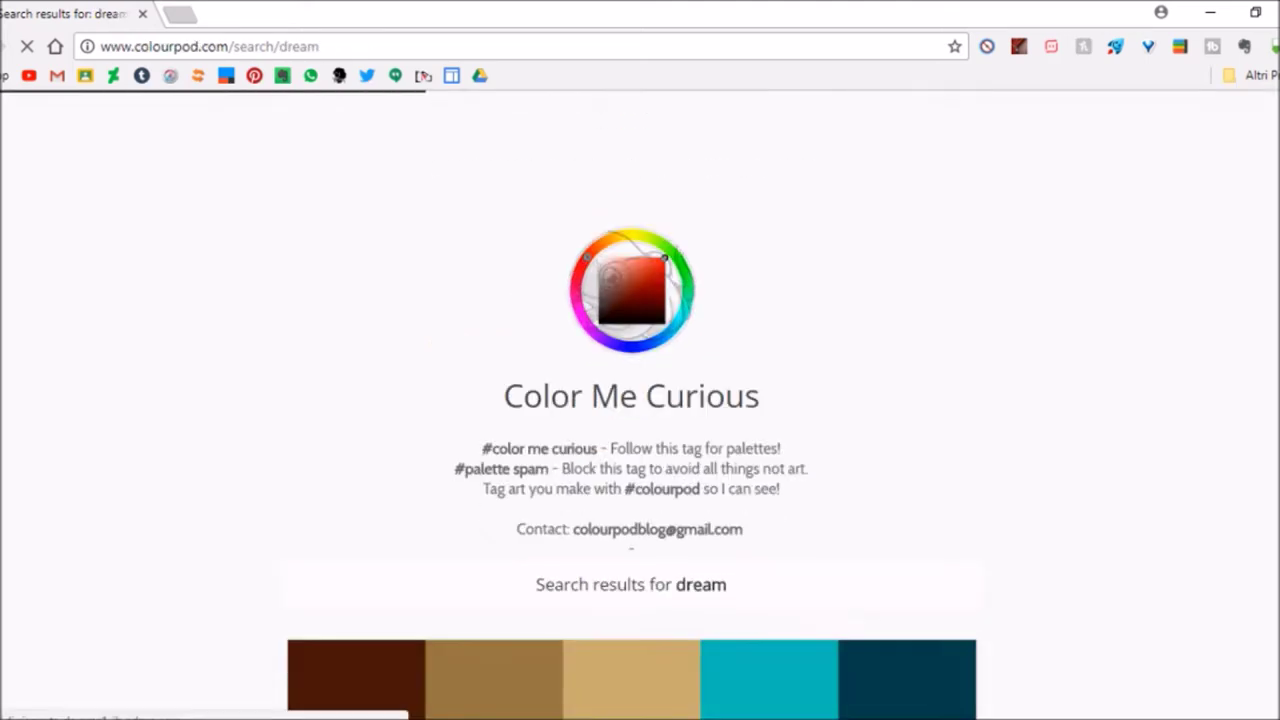
pyautogui.scroll(-15, 640, 400)
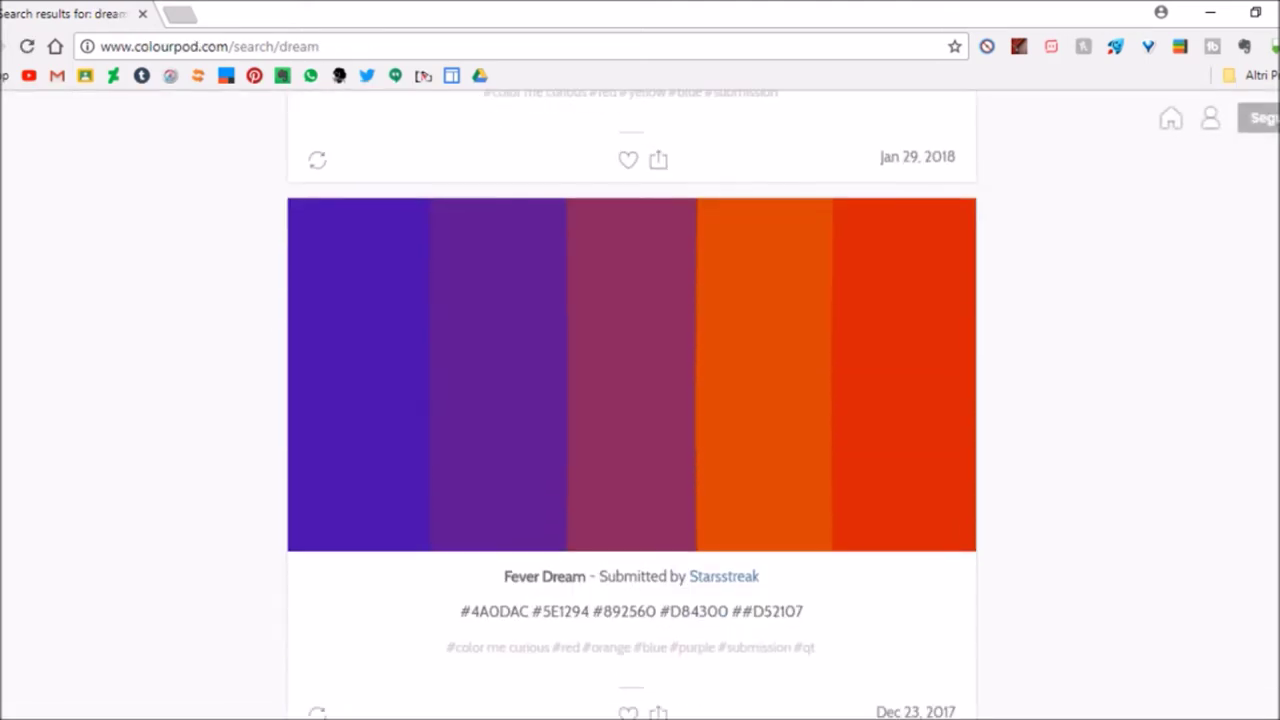
pyautogui.scroll(-15, 640, 400)
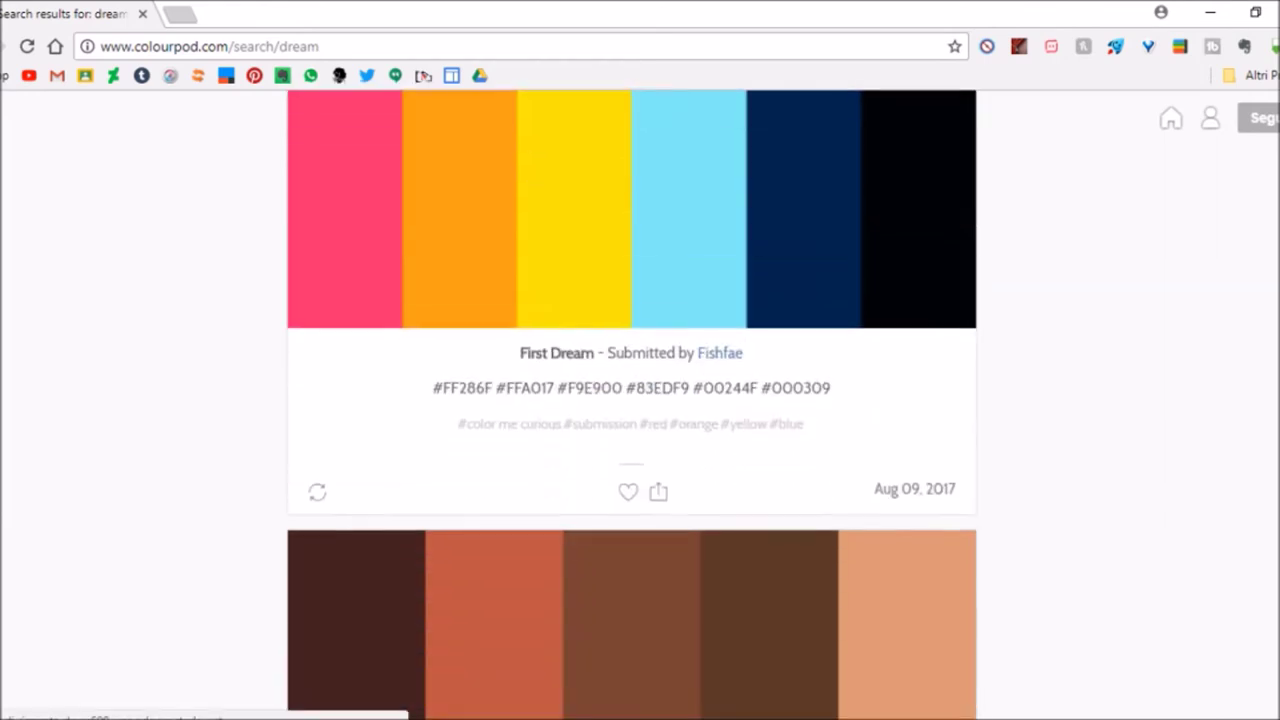
pyautogui.scroll(-15, 640, 400)
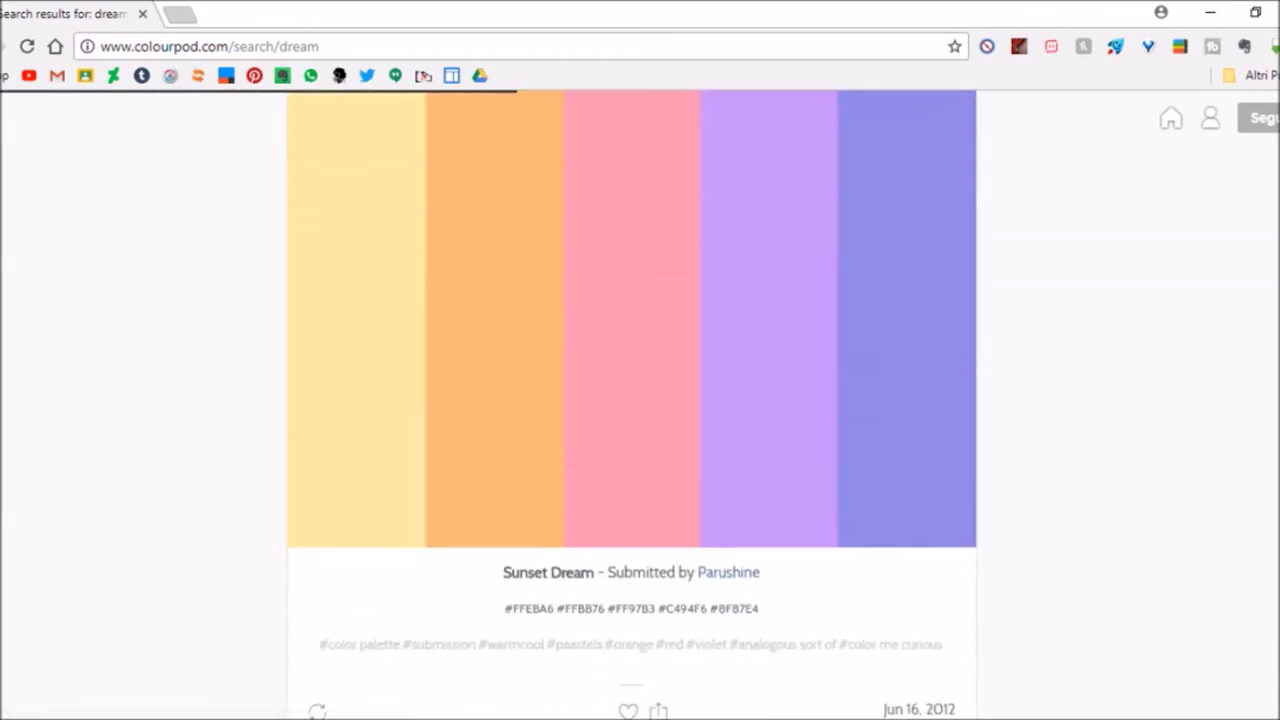
pyautogui.scroll(-8, 640, 400)
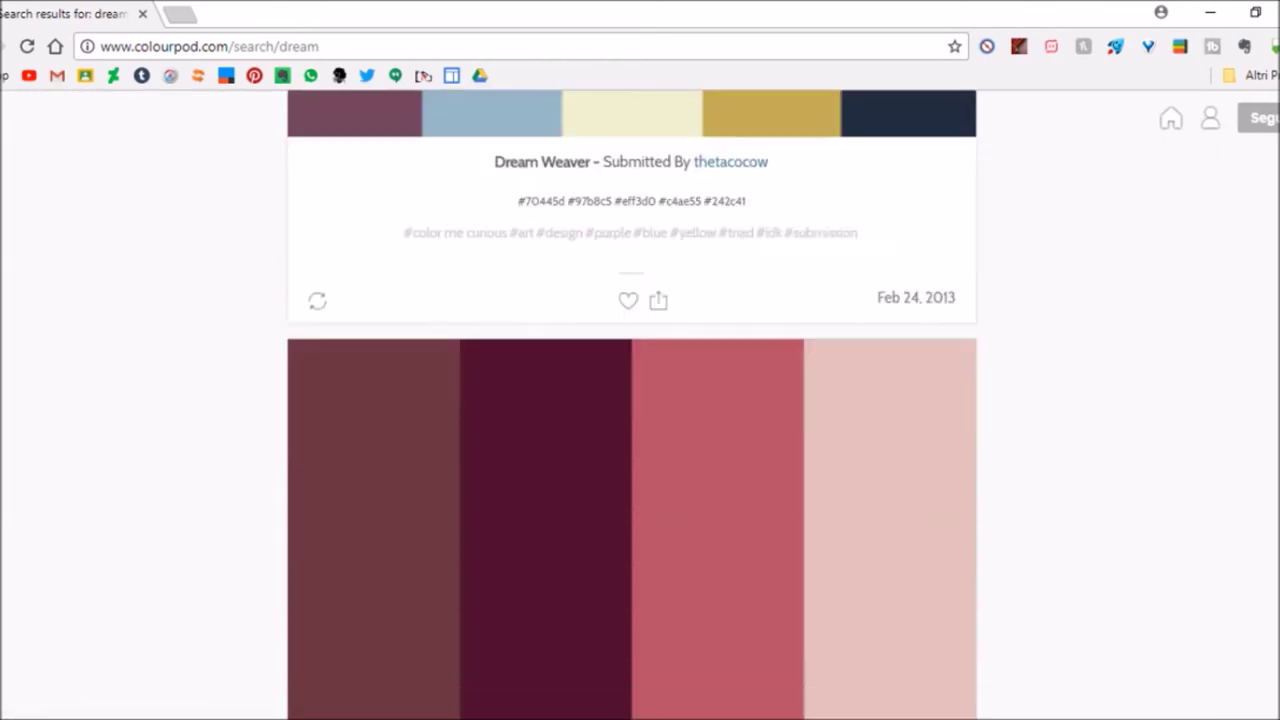
# Step: Examine the hex codes and tags of the Dream Weaver and 1200 Dream palettes
pyautogui.scroll(5, 640, 400)
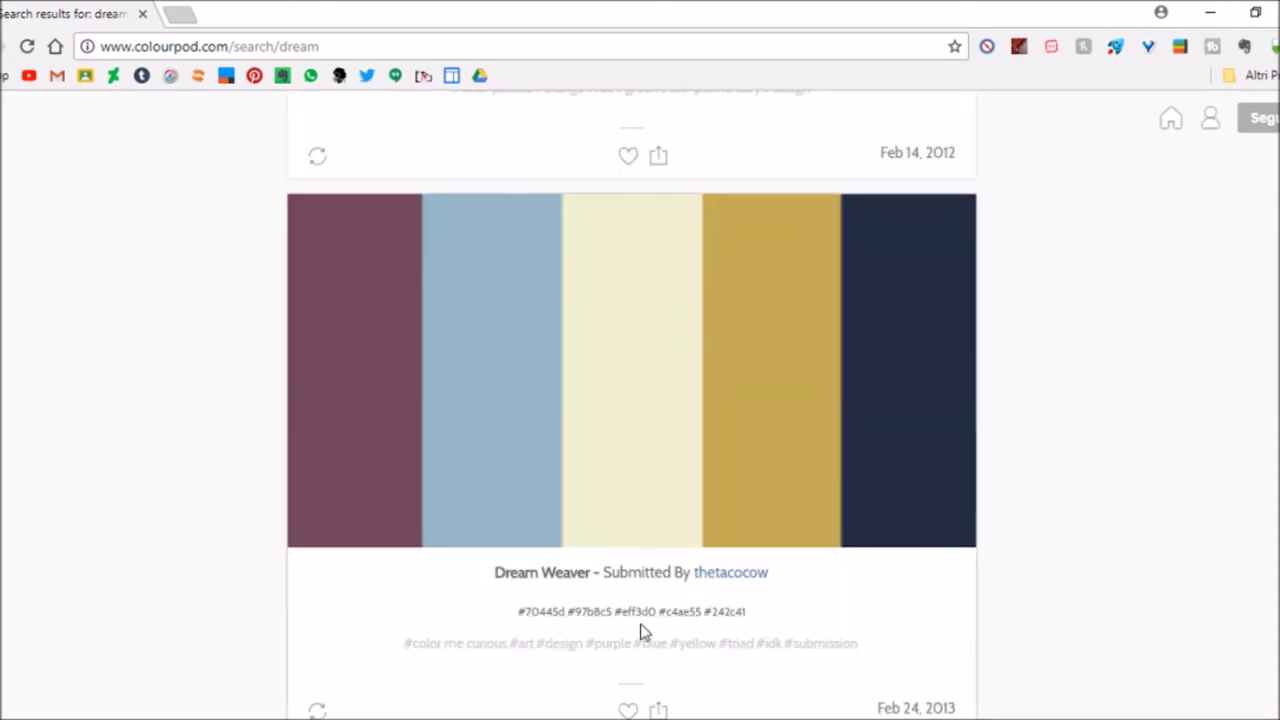
pyautogui.scroll(1, 643, 634)
pyautogui.scroll(5, 643, 634)
pyautogui.scroll(-1, 960, 597)
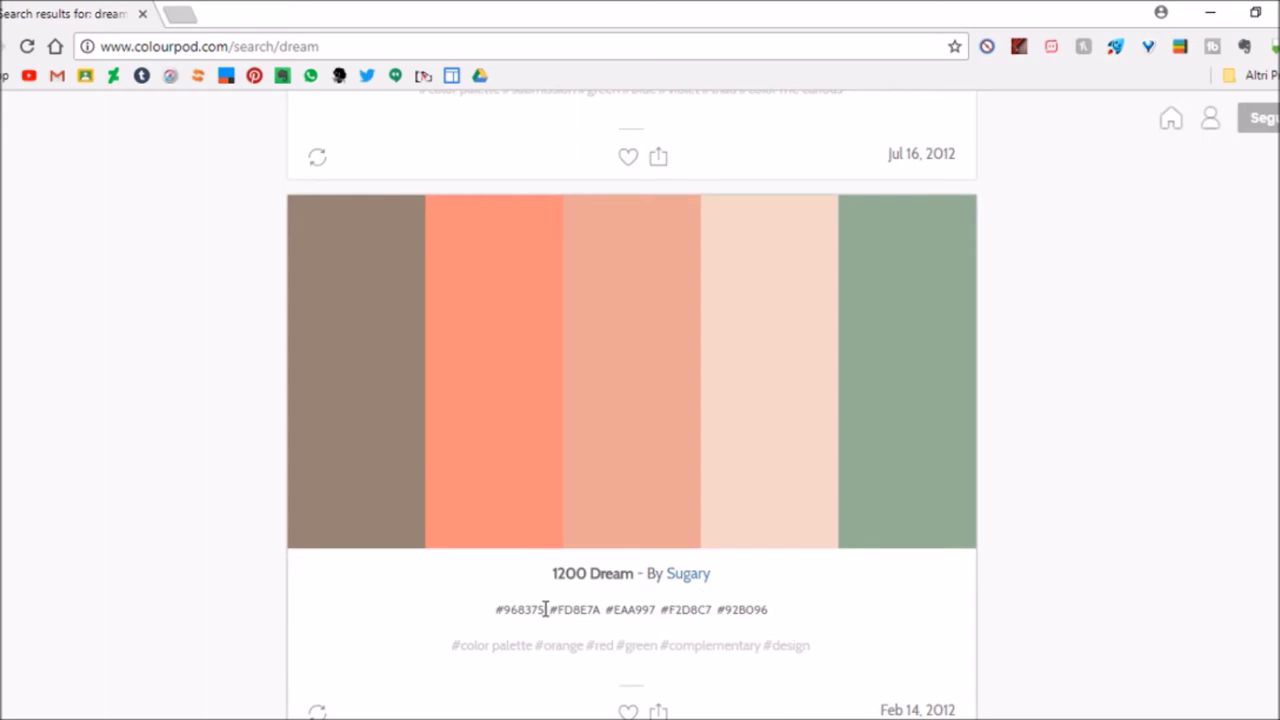
pyautogui.click(708, 645)
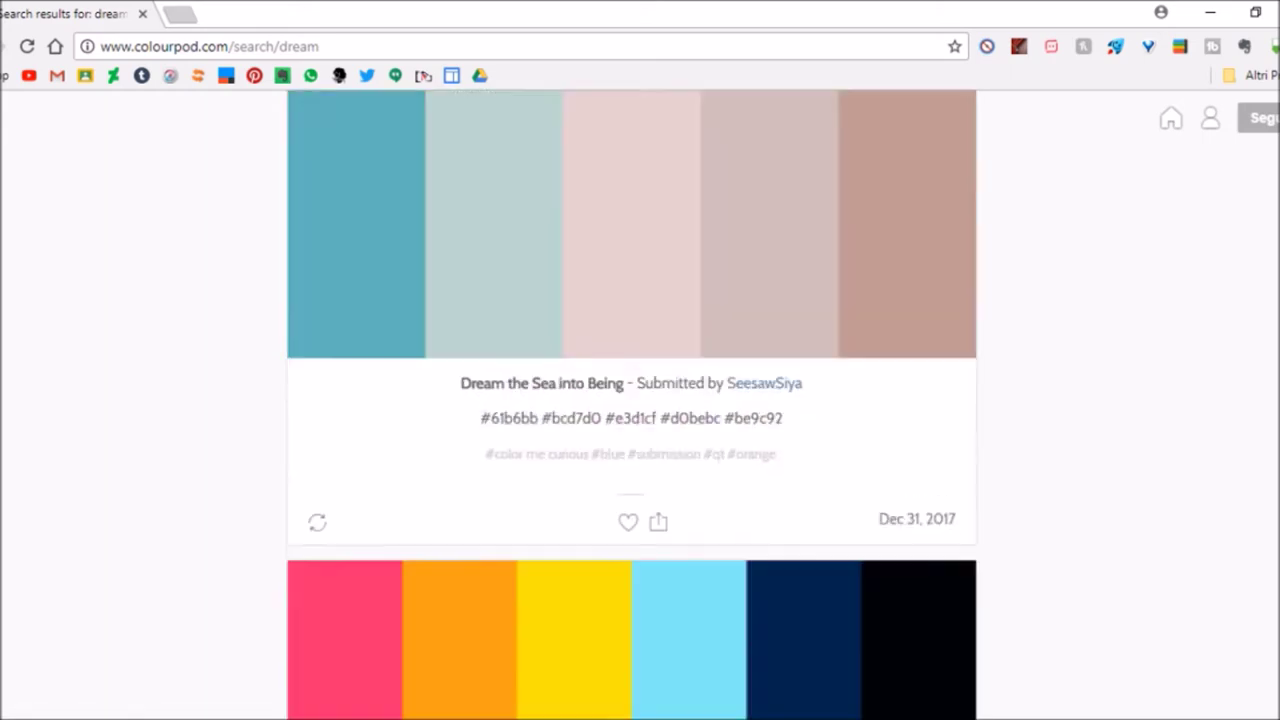
# Step: Search the Colourpod palettes for "cute" and browse the results
pyautogui.click(613, 285)
pyautogui.write('cu')
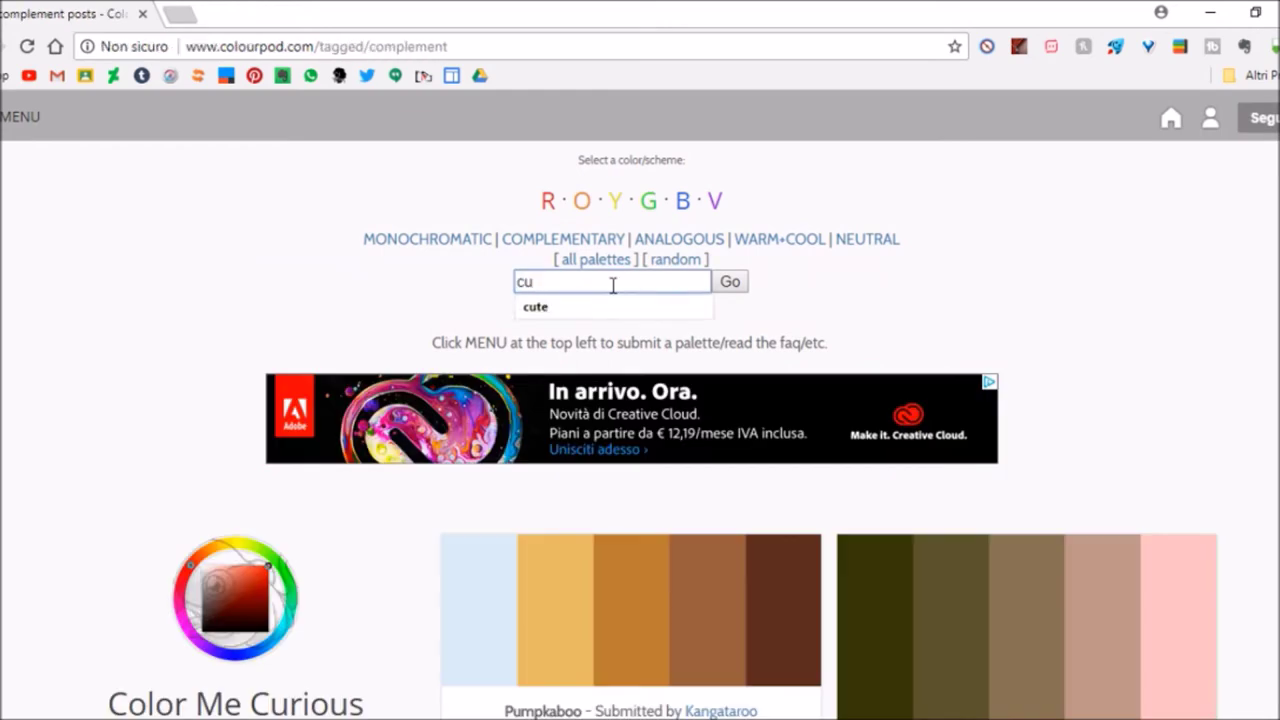
pyautogui.write('te')
pyautogui.press('Return')
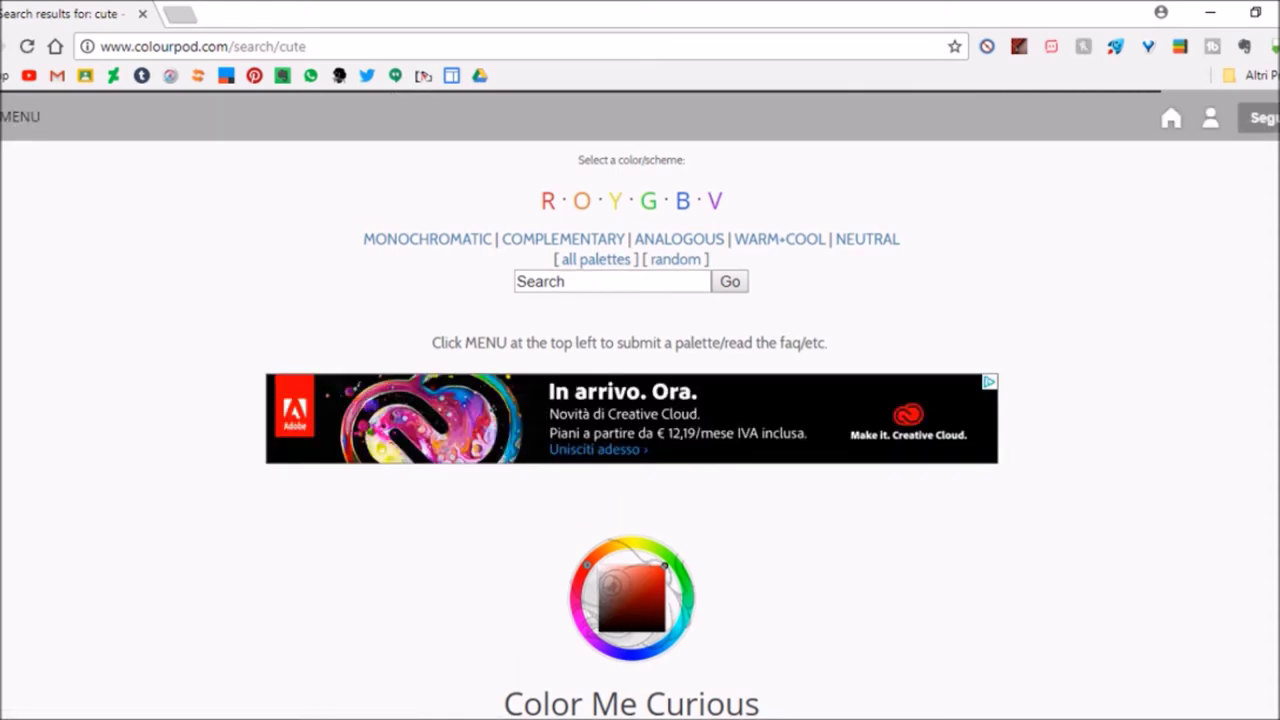
pyautogui.scroll(-15, 632, 400)
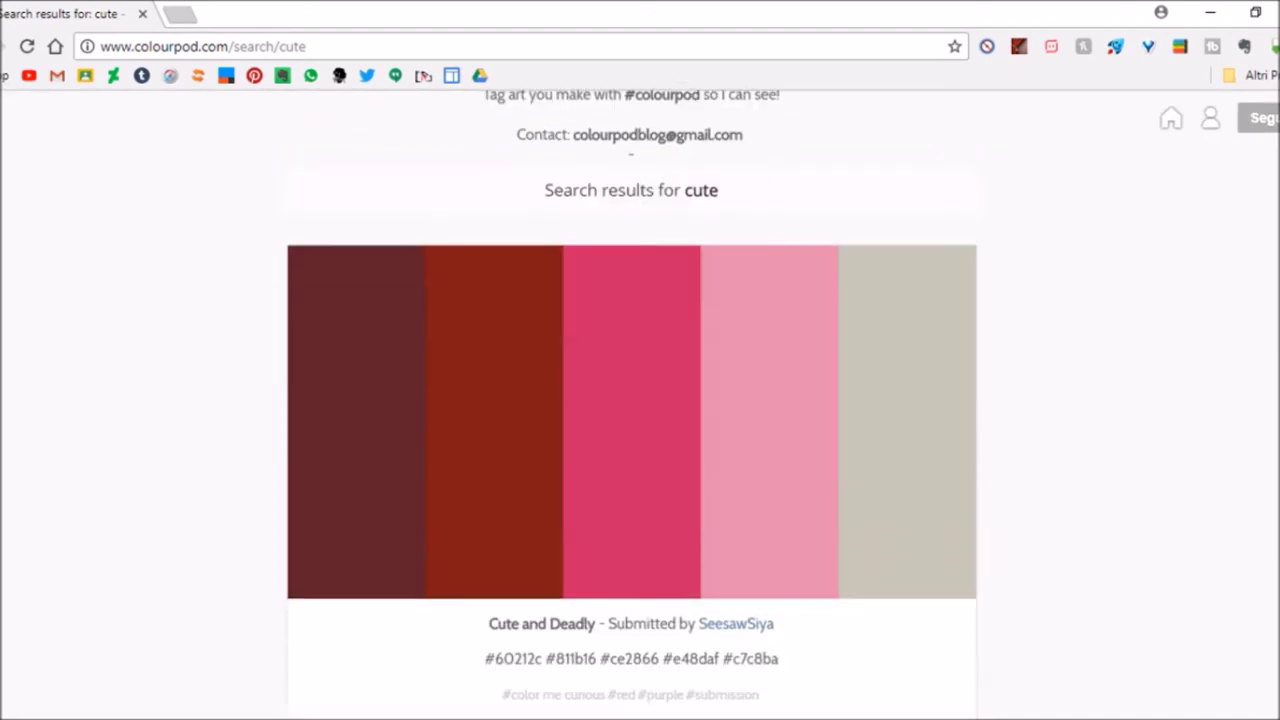
pyautogui.scroll(-17, 632, 400)
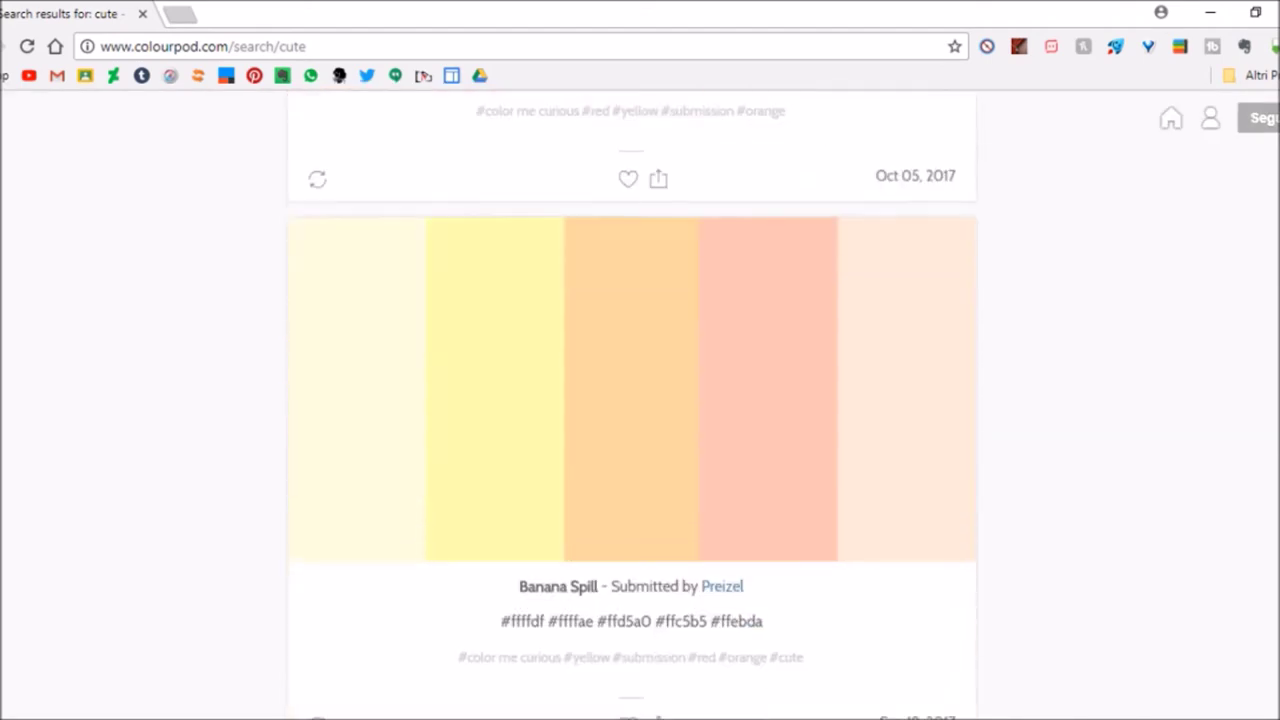
pyautogui.scroll(-17, 632, 400)
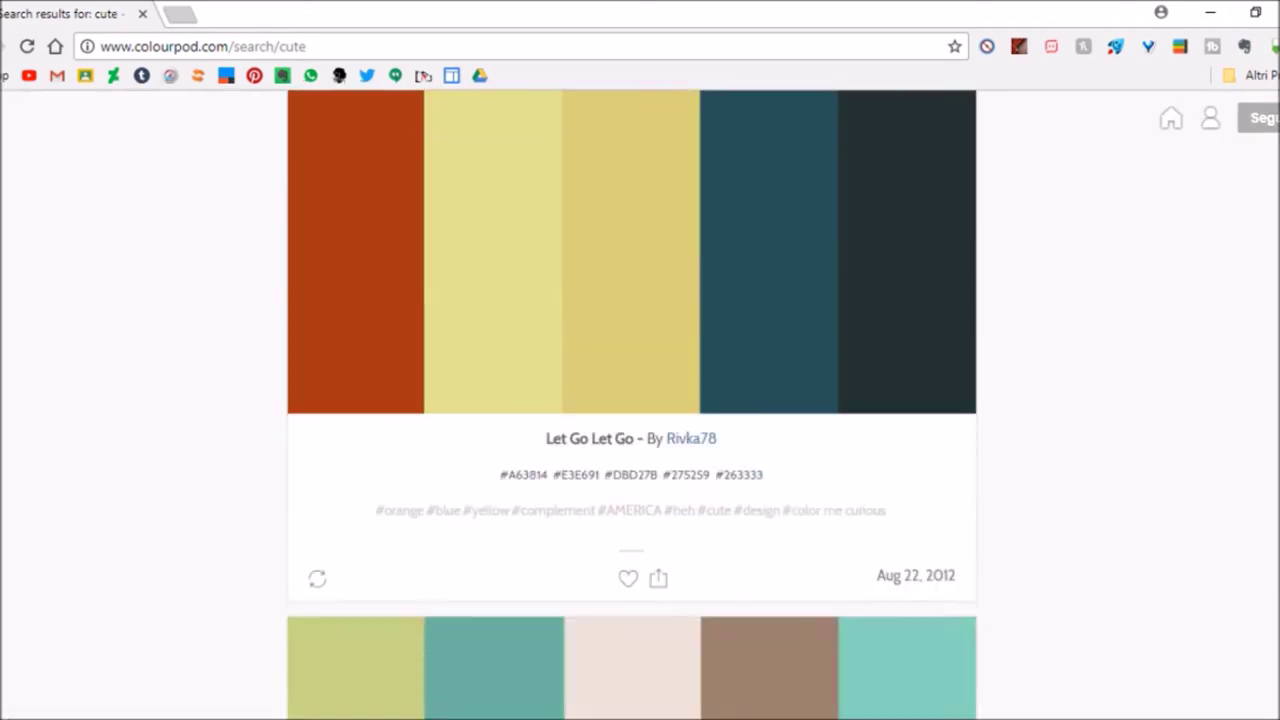
pyautogui.scroll(-17, 632, 400)
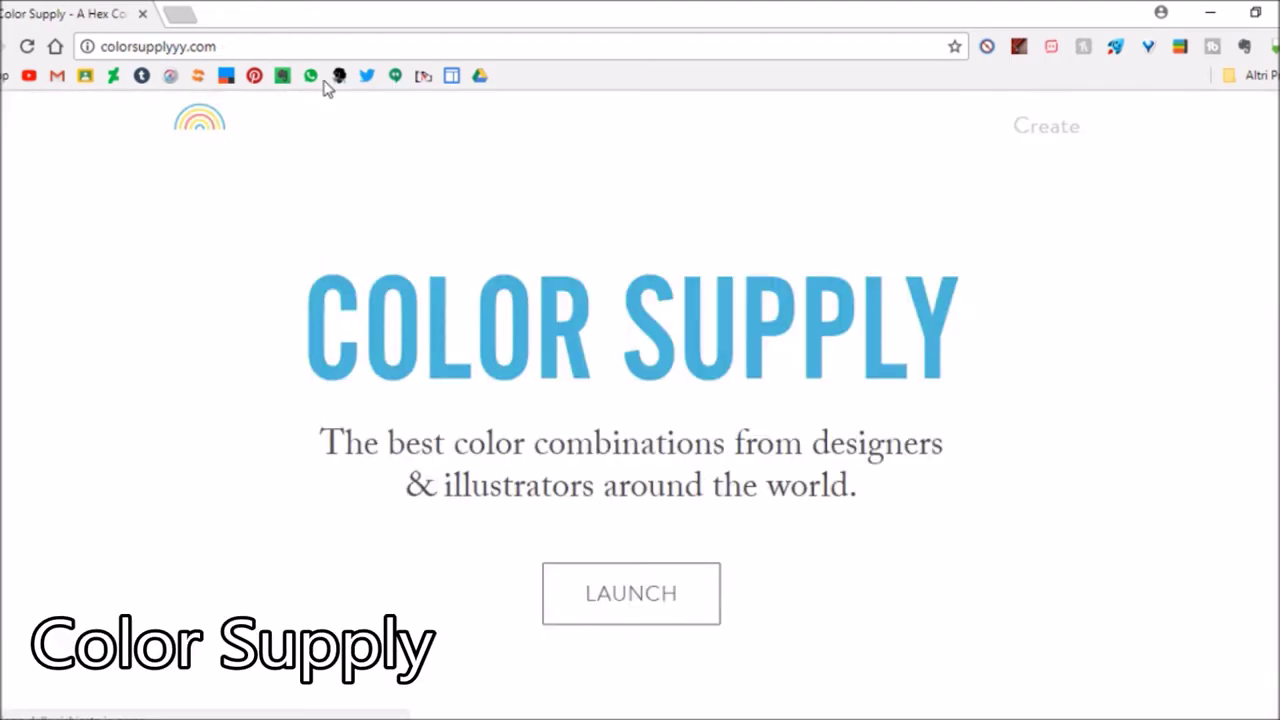
# Step: Launch the Color Supply wheel, set its complementary colors to blue and yellow-orange, and choose the dark blue and orange pair
pyautogui.click(672, 614)
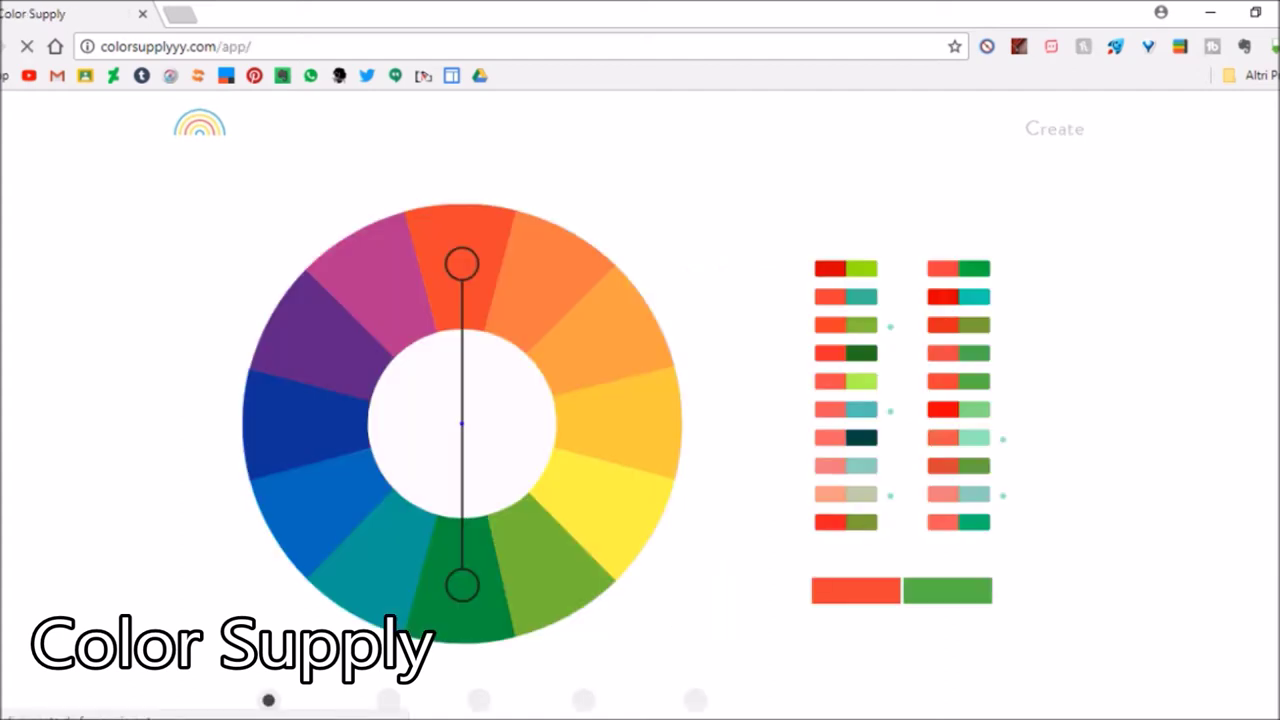
pyautogui.scroll(-1, 555, 379)
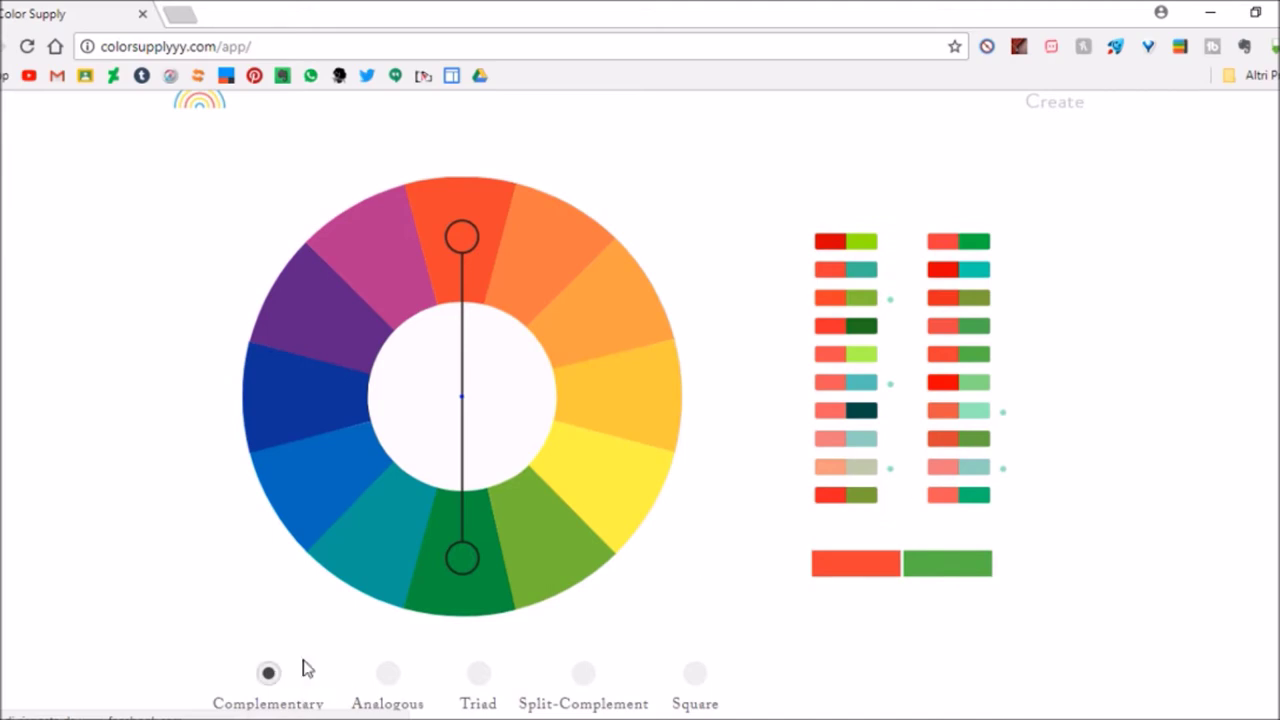
pyautogui.moveTo(461, 237); pyautogui.dragTo(334, 410)
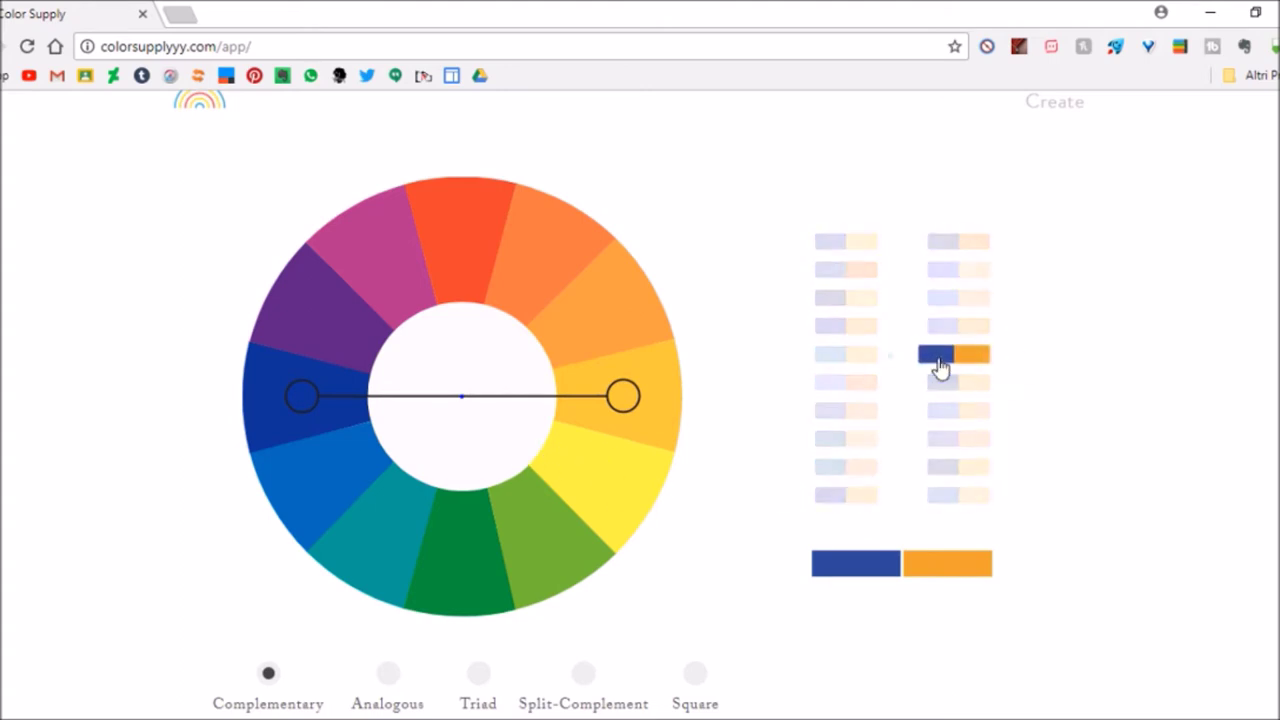
pyautogui.click(836, 330)
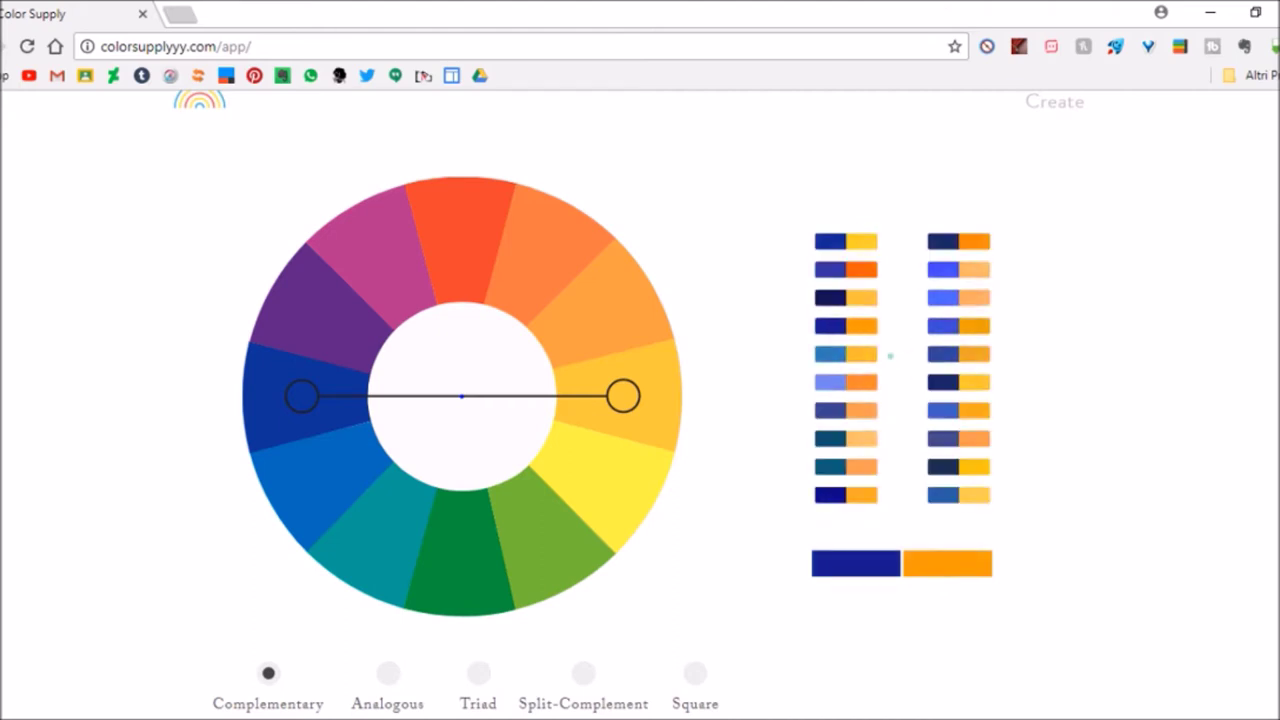
# Step: Choose the medium blue and orange pair, and review its sample illustrations, pattern, hex codes and gradients
pyautogui.scroll(-2, 640, 400)
pyautogui.scroll(-1, 627, 404)
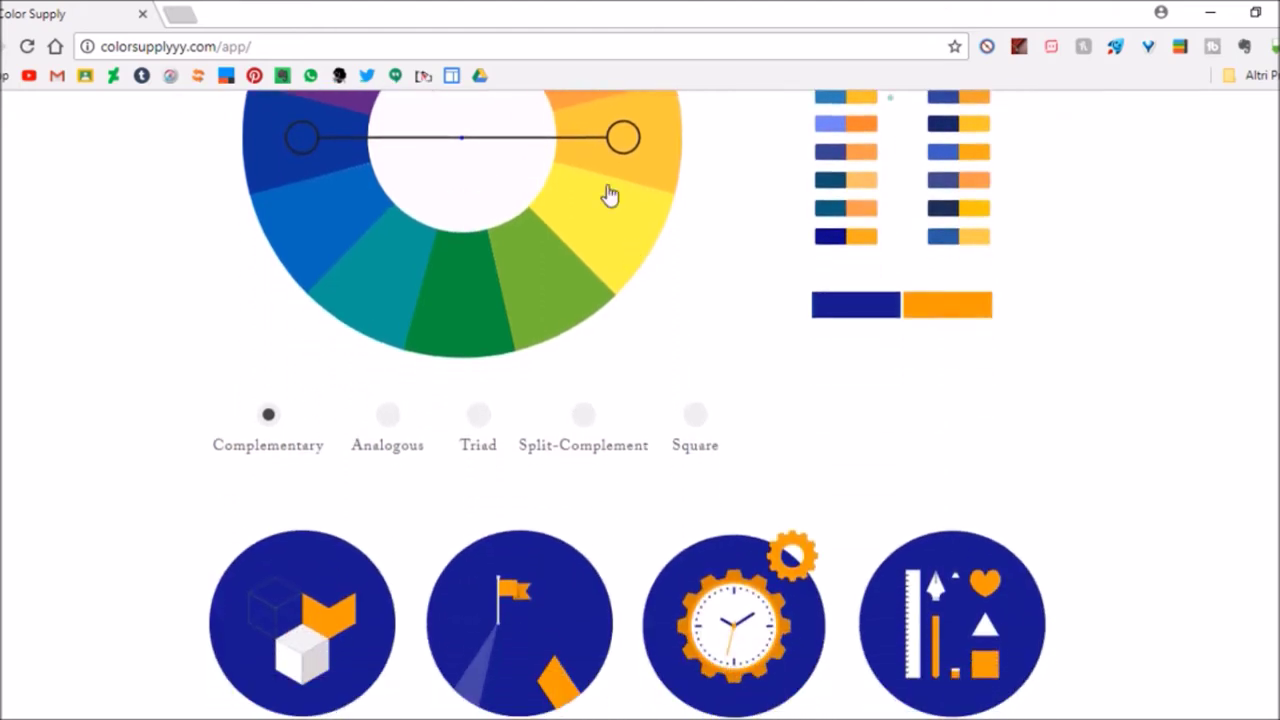
pyautogui.click(851, 179)
pyautogui.click(968, 155)
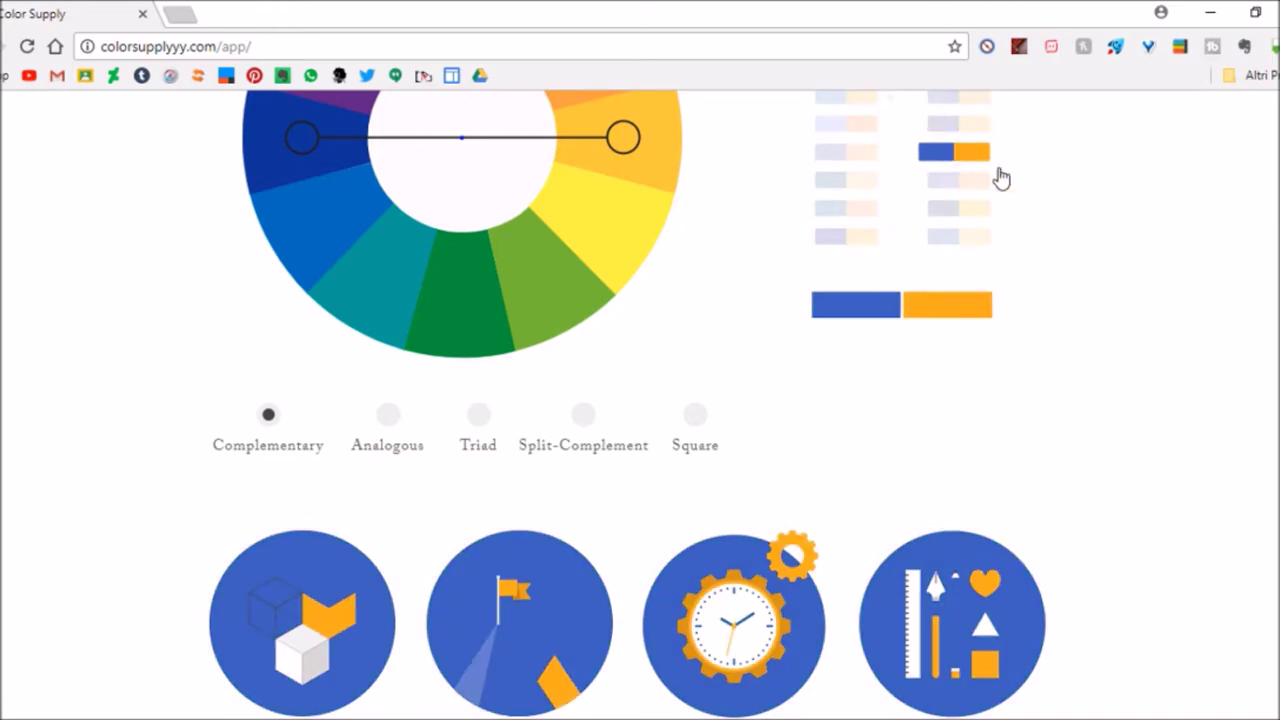
pyautogui.scroll(-7, 478, 354)
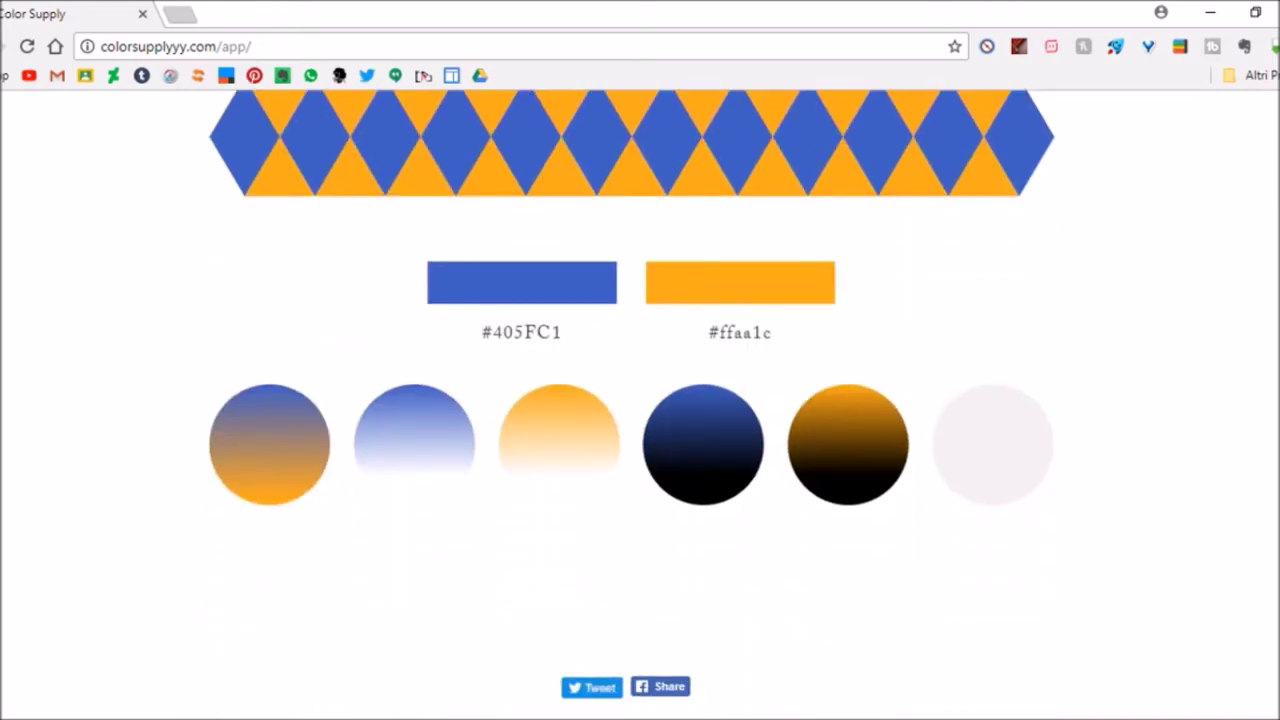
pyautogui.scroll(5, 1176, 588)
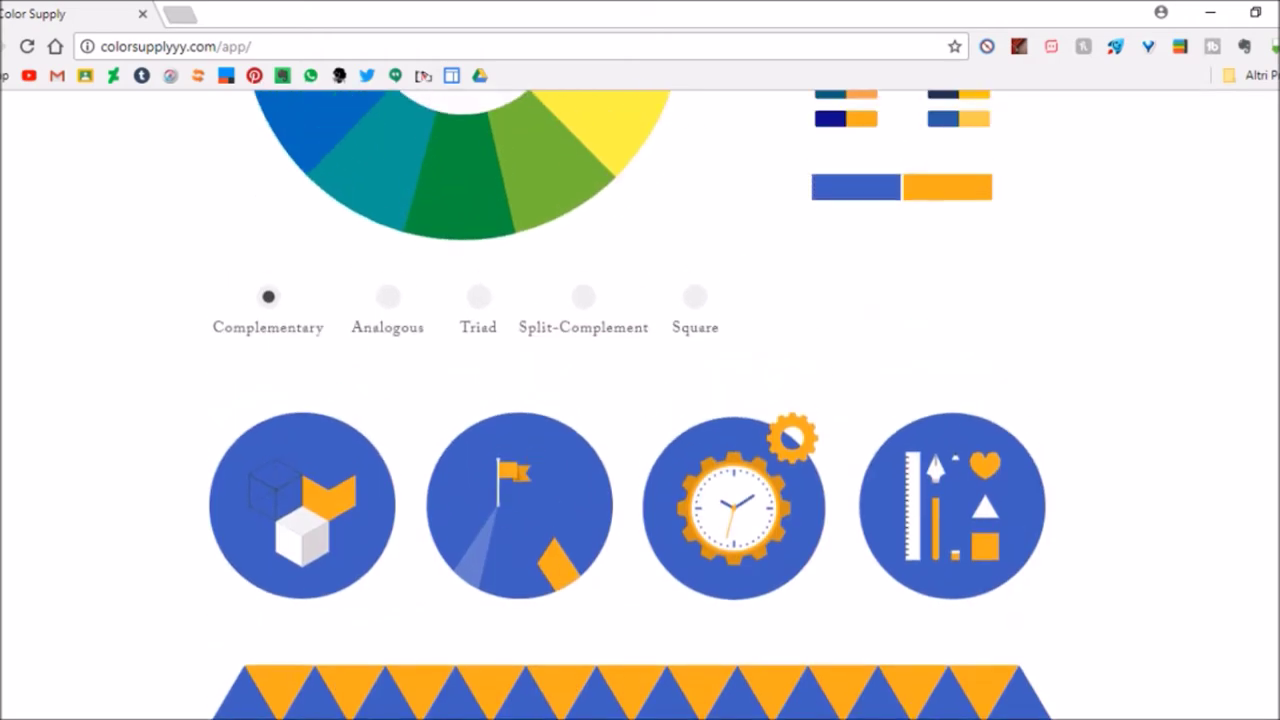
# Step: Set the complementary wheel to green and magenta, and try the mint with pale pink and light green with pink pairs
pyautogui.scroll(2, 629, 271)
pyautogui.moveTo(629, 271); pyautogui.dragTo(540, 447)
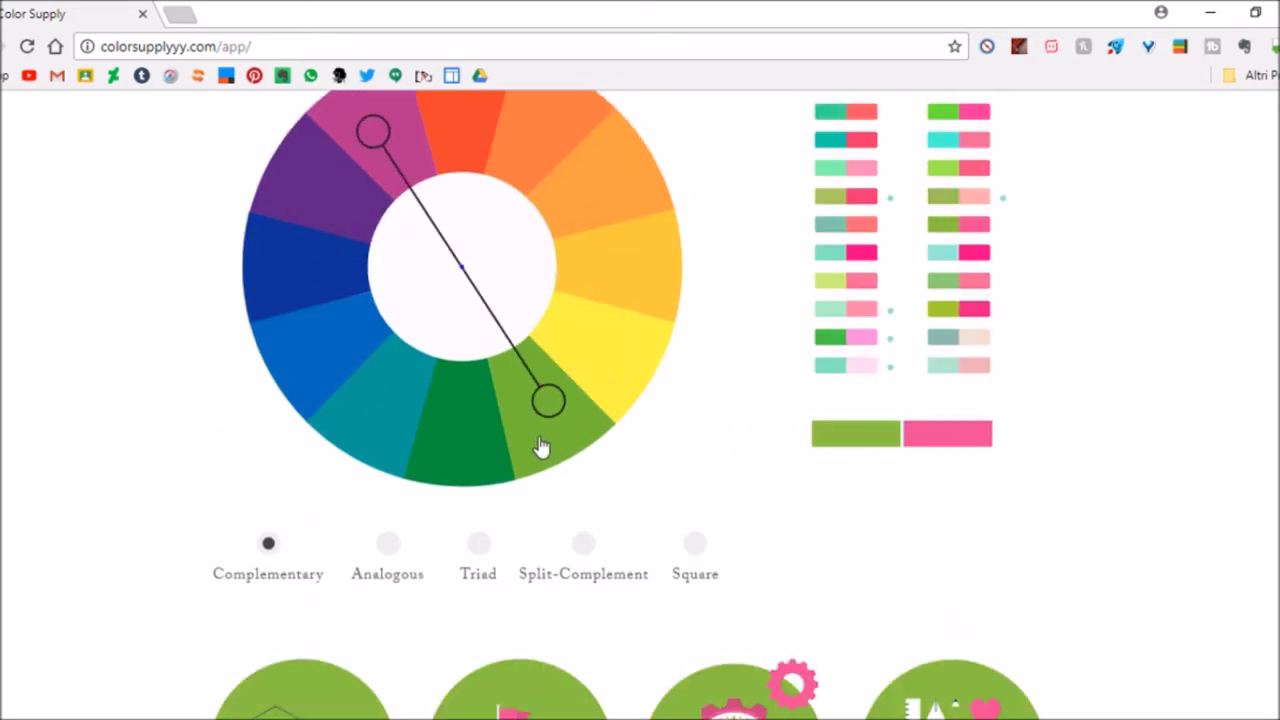
pyautogui.scroll(-2, 540, 447)
pyautogui.scroll(3, 540, 447)
pyautogui.click(825, 524)
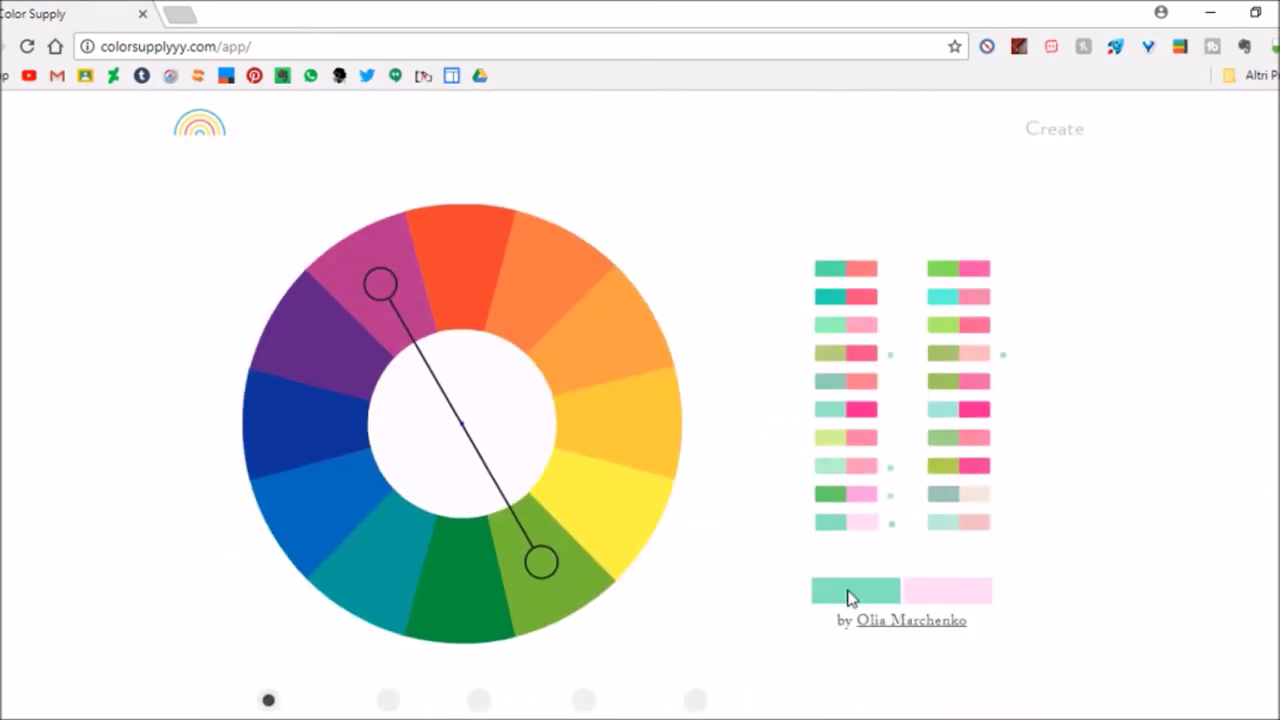
pyautogui.click(862, 466)
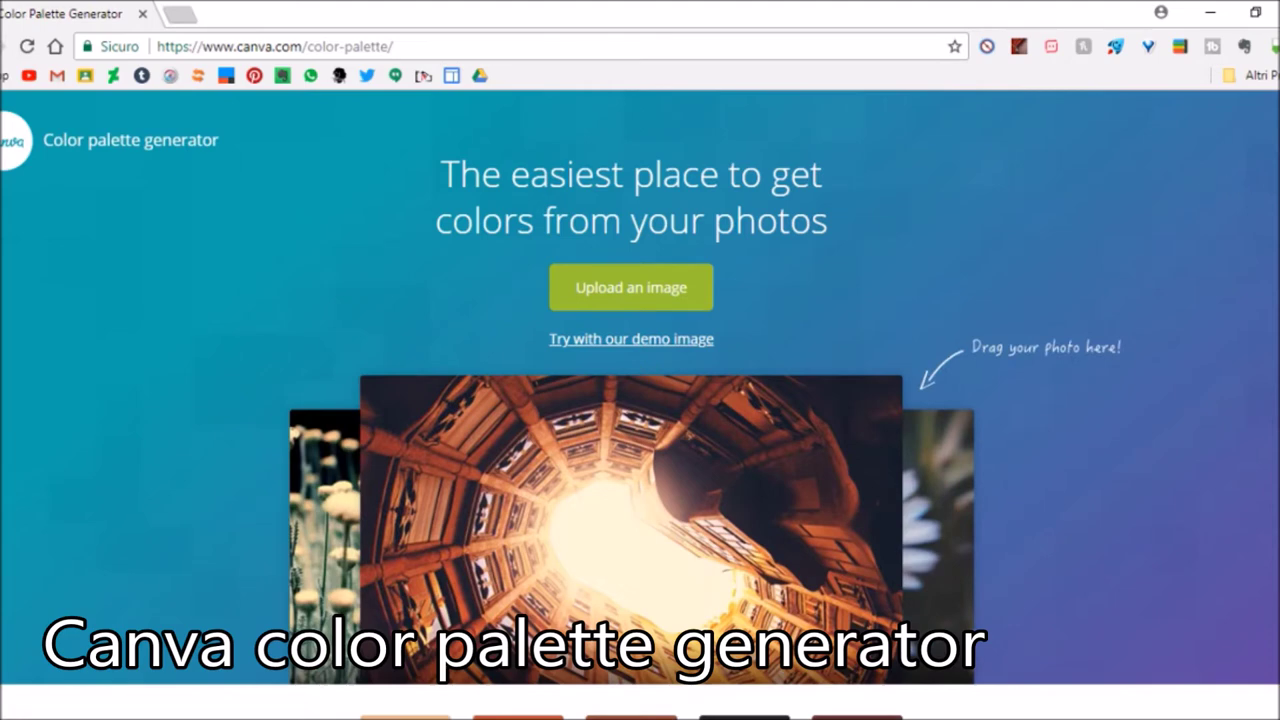
# Step: Review the palette of the sample photo in Canva's color palette generator
pyautogui.scroll(-3, 640, 400)
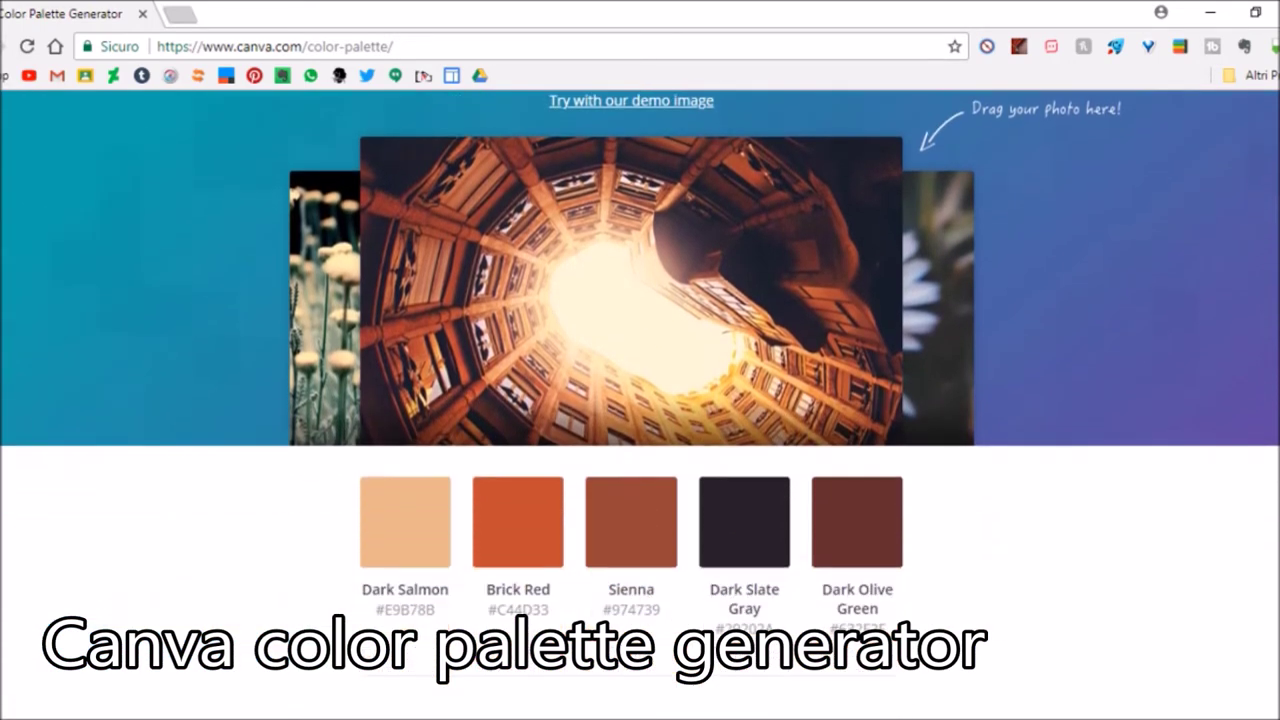
pyautogui.scroll(-1, 640, 400)
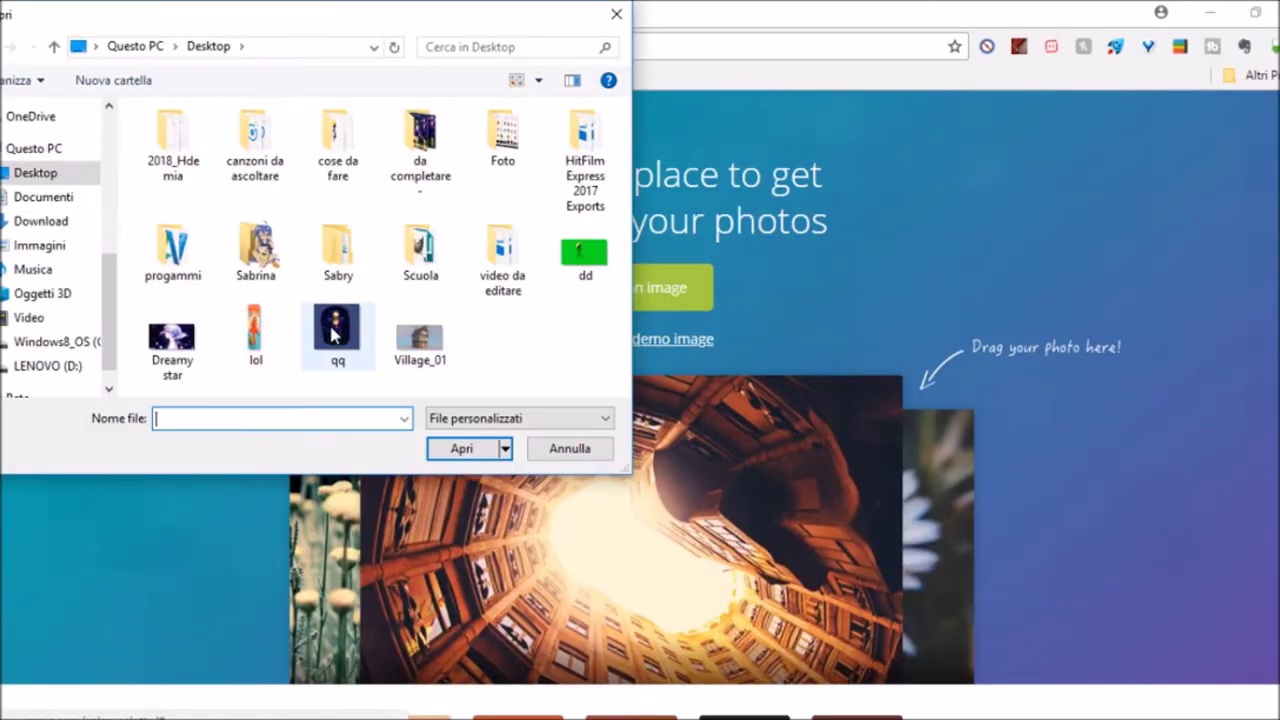
# Step: Upload the qq image to the color palette generator and copy the hex code of its Navy swatch
pyautogui.doubleClick(333, 335)
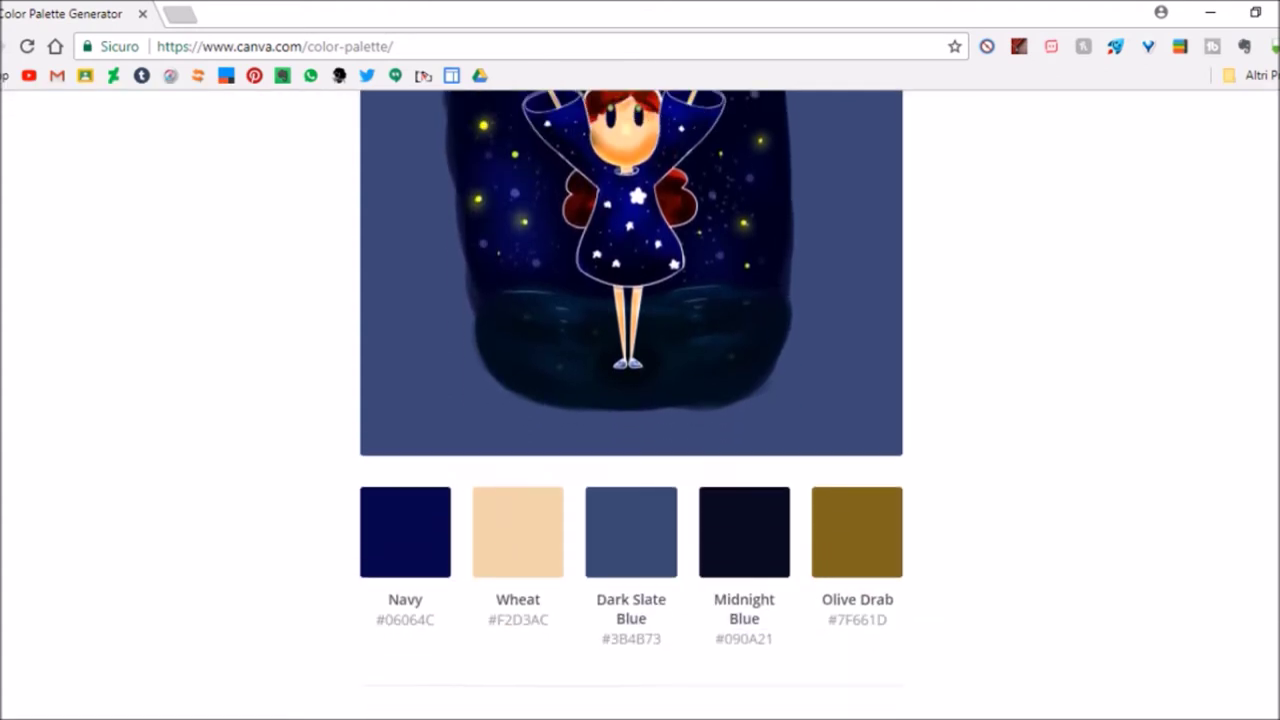
pyautogui.scroll(-3, 447, 281)
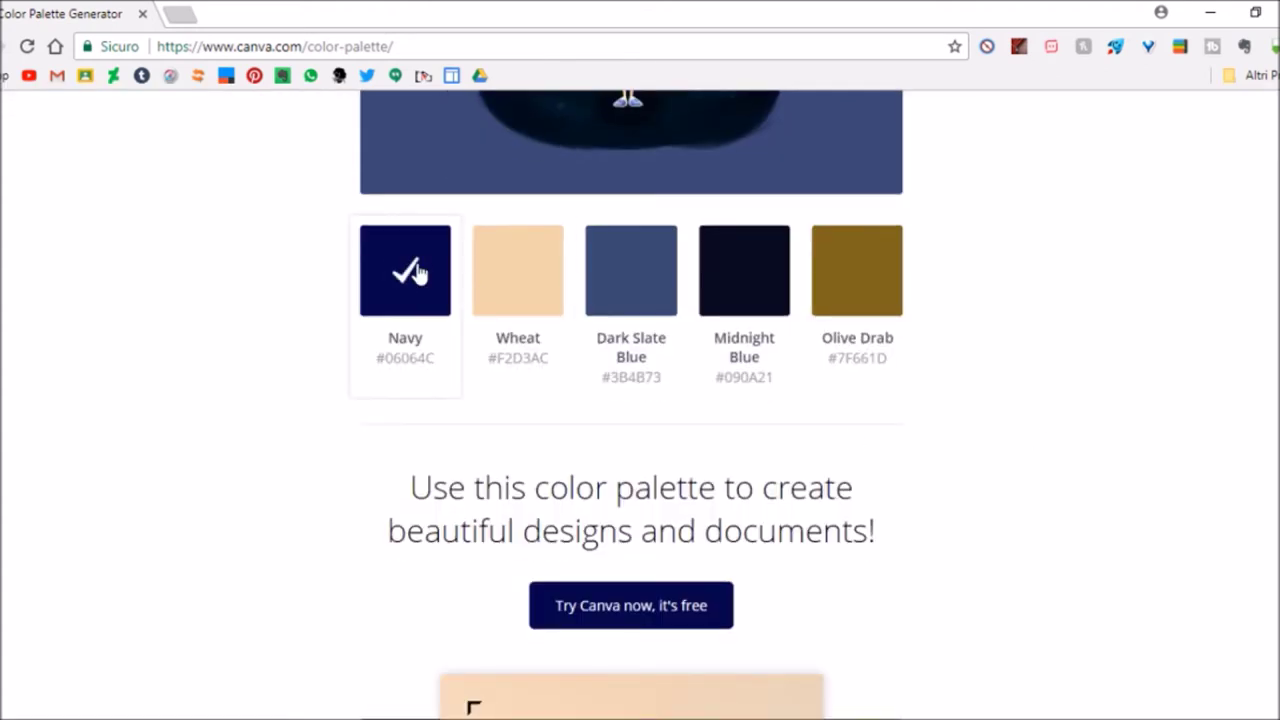
# Step: Switch to FireAlpaca and add the text #06064C to the canvas at a size of 60 pt
pyautogui.click(768, 702)
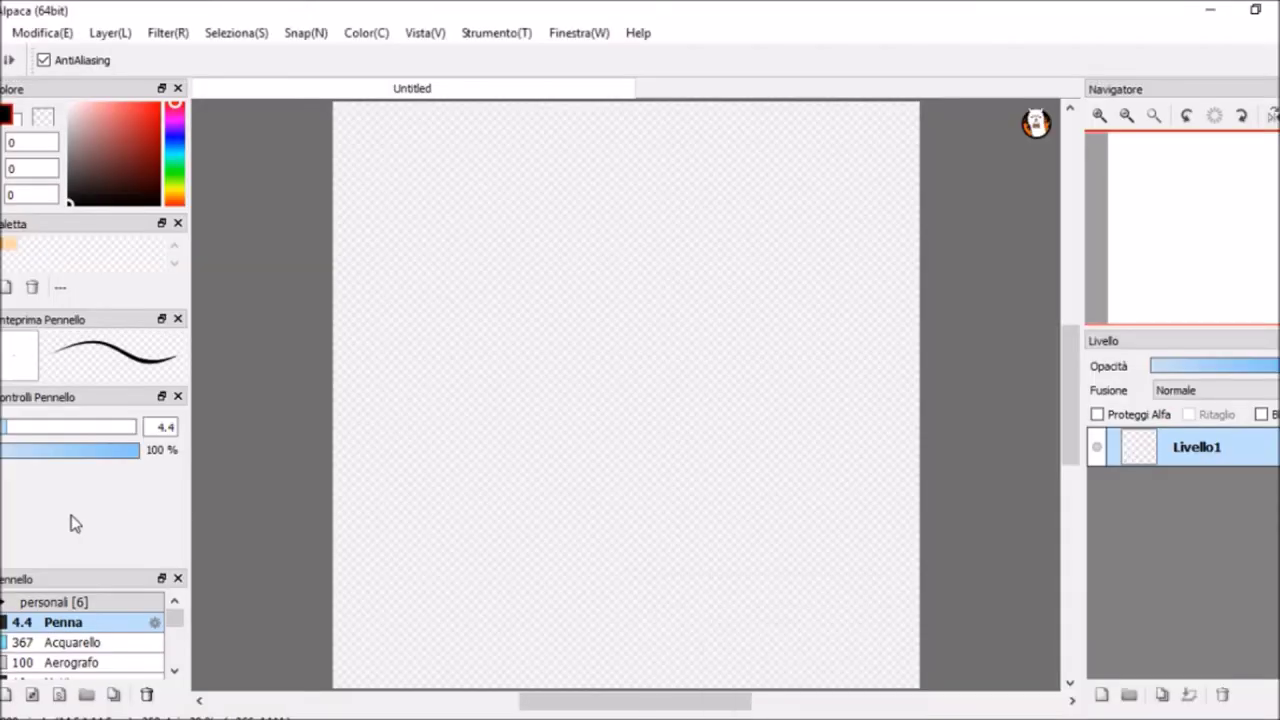
pyautogui.click(481, 317)
pyautogui.write('#06064C')
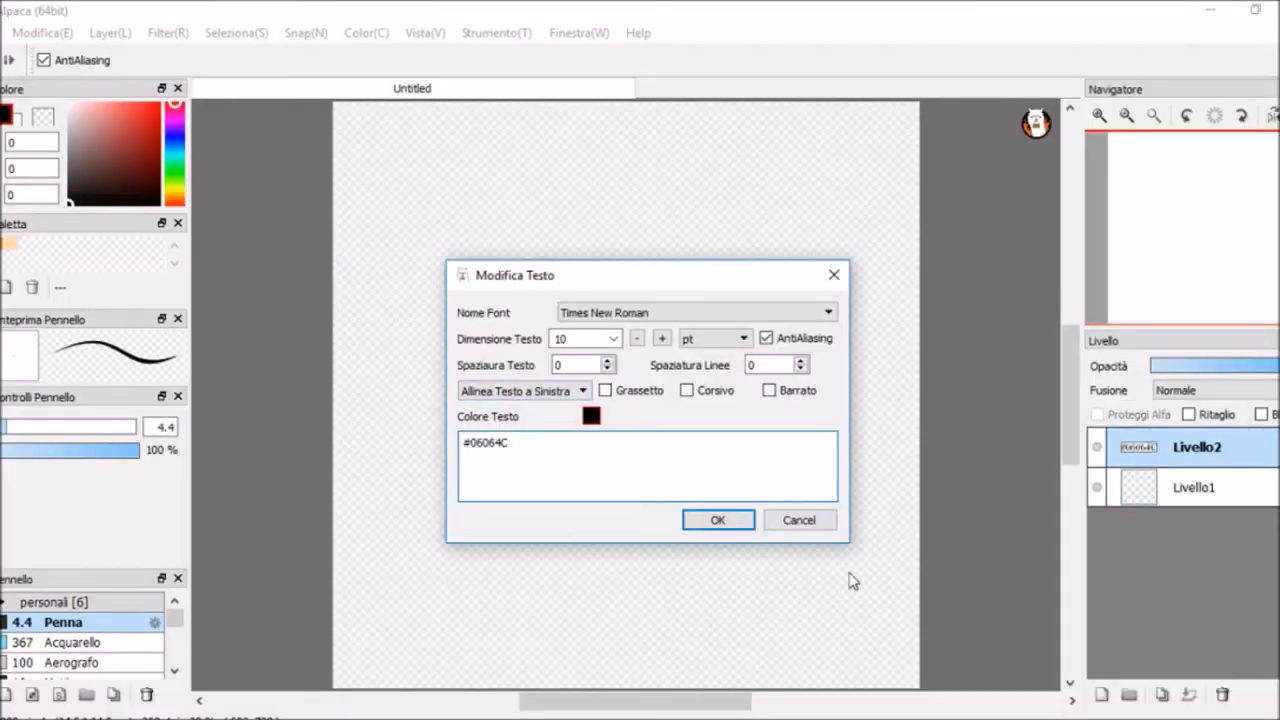
pyautogui.click(612, 338)
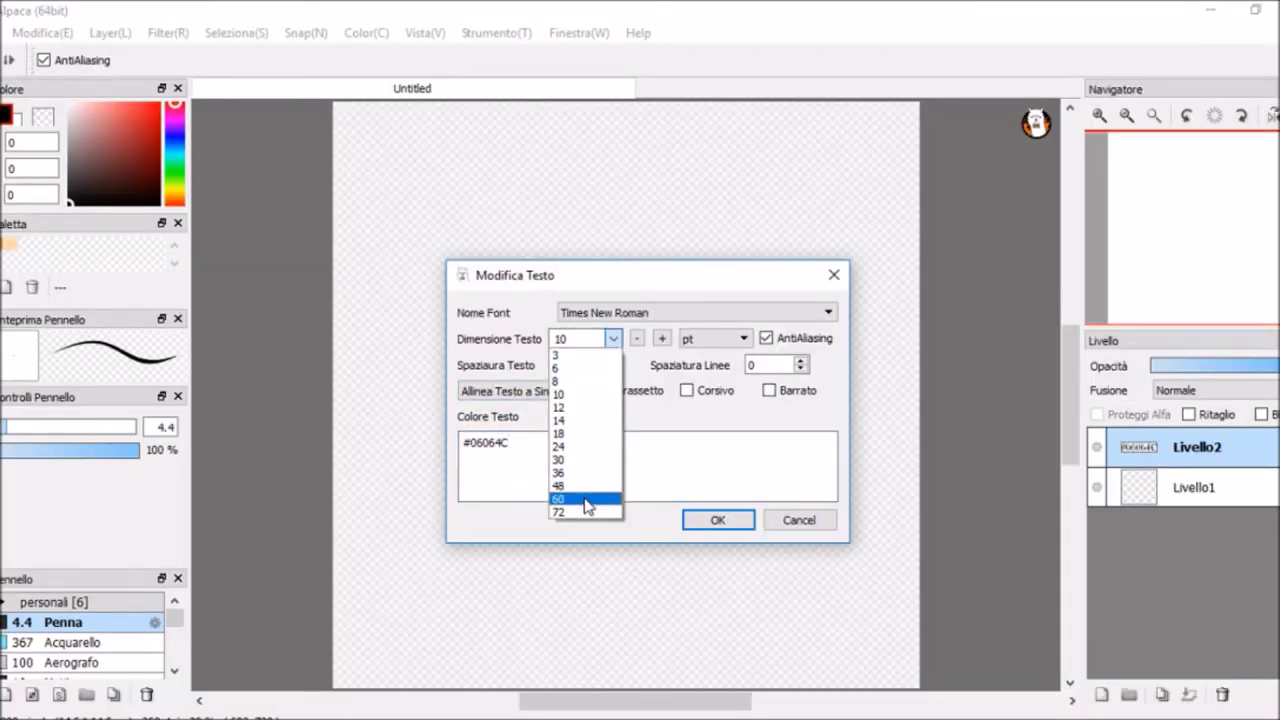
pyautogui.click(586, 506)
pyautogui.click(716, 520)
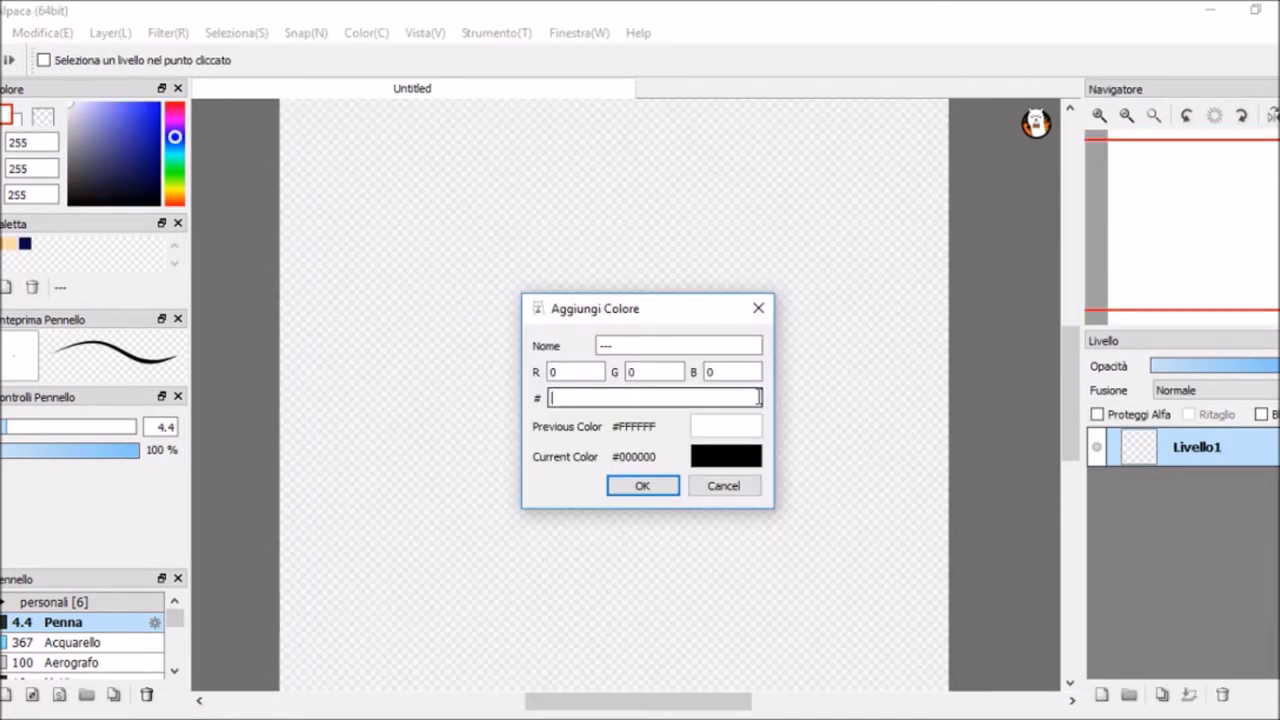
# Step: Add the color 06064C to the palette and fill the canvas with it
pyautogui.write('60')
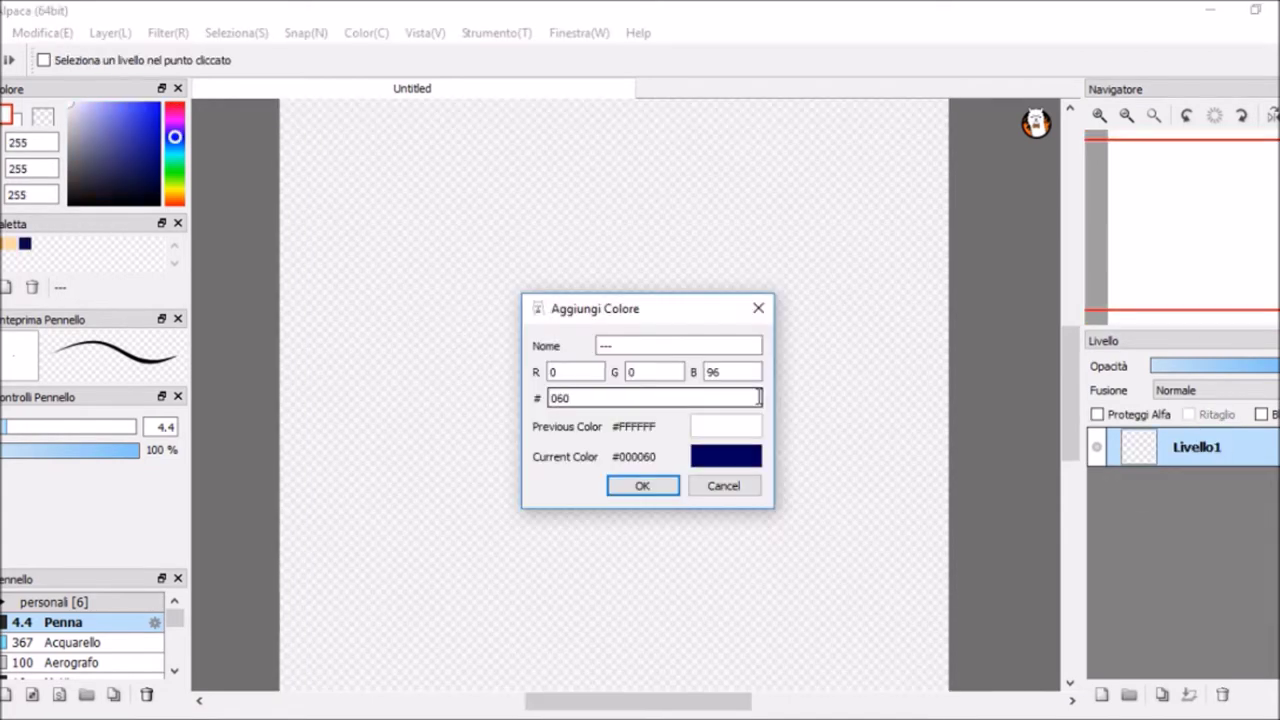
pyautogui.write('64C')
pyautogui.press('Return')
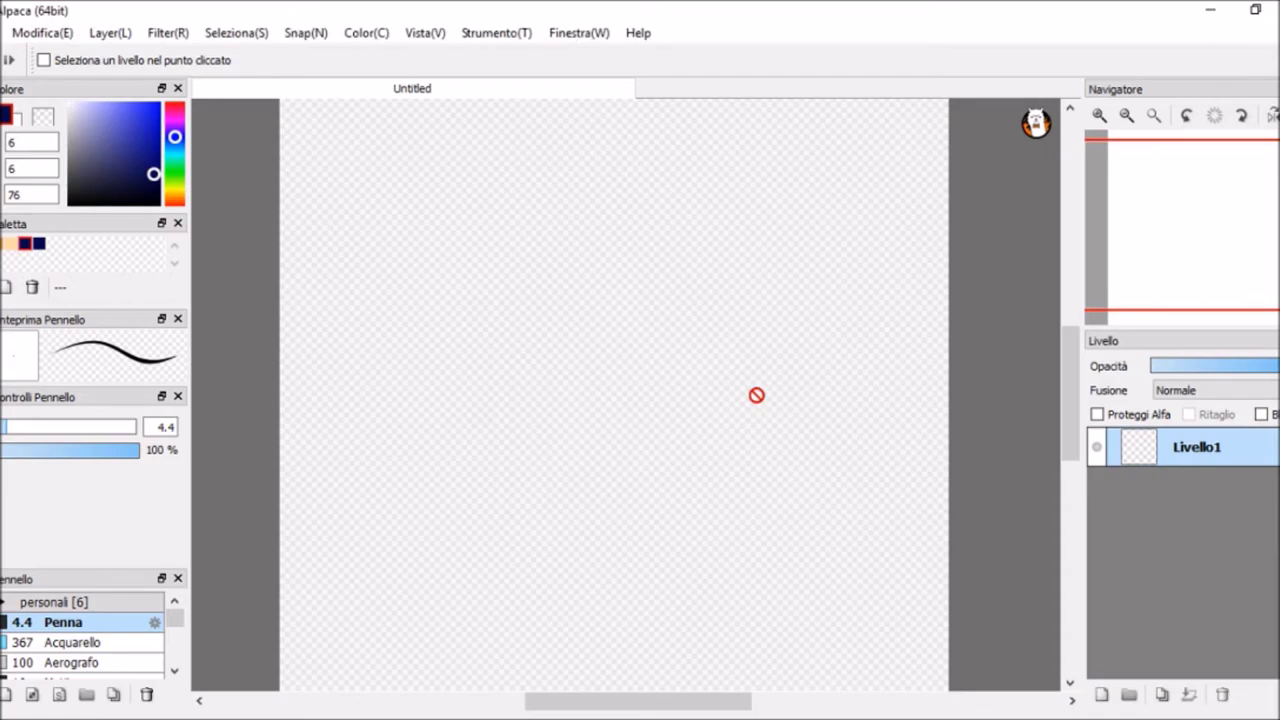
pyautogui.press('g')
pyautogui.click(456, 270)
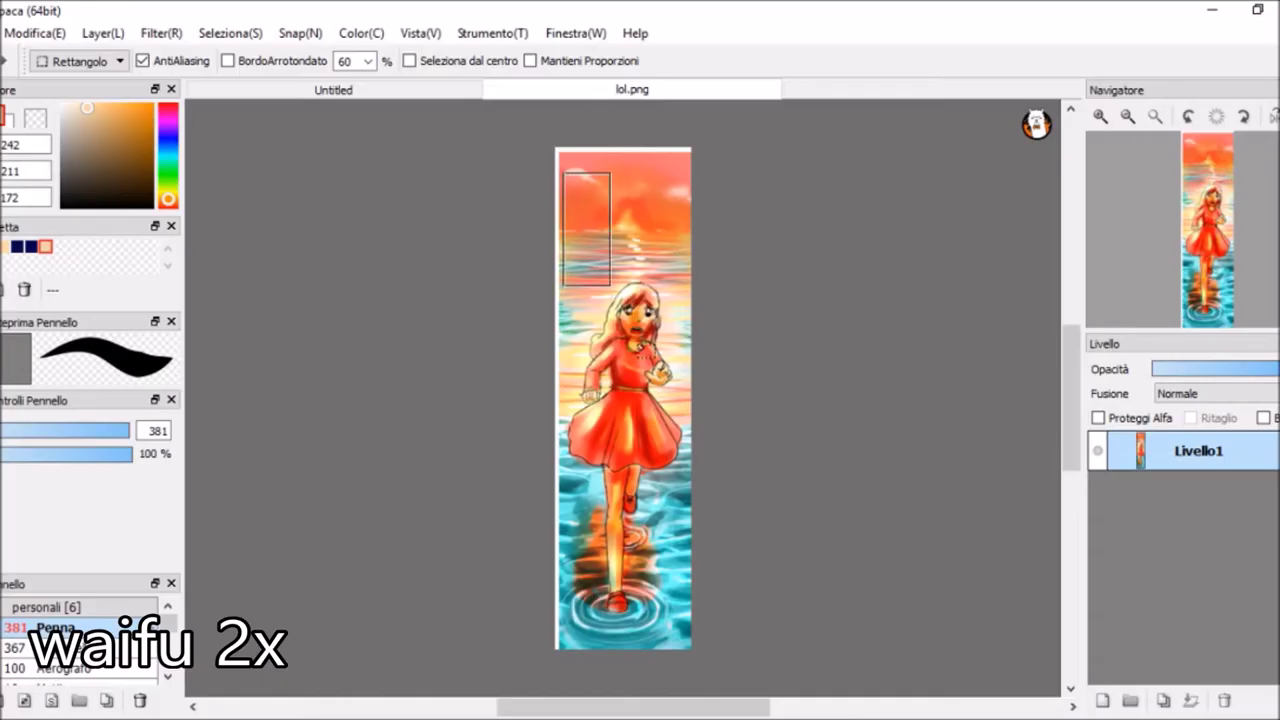
# Step: Copy the picture from lol.png into the Untitled canvas and move it down near the canvas's left edge
pyautogui.moveTo(562, 170)
pyautogui.mouseDown()
pyautogui.moveTo(726, 611)
pyautogui.moveTo(690, 632)
pyautogui.mouseUp()
pyautogui.hotkey('ctrl', 'c')
pyautogui.click(390, 92)
pyautogui.hotkey('ctrl', 'v')
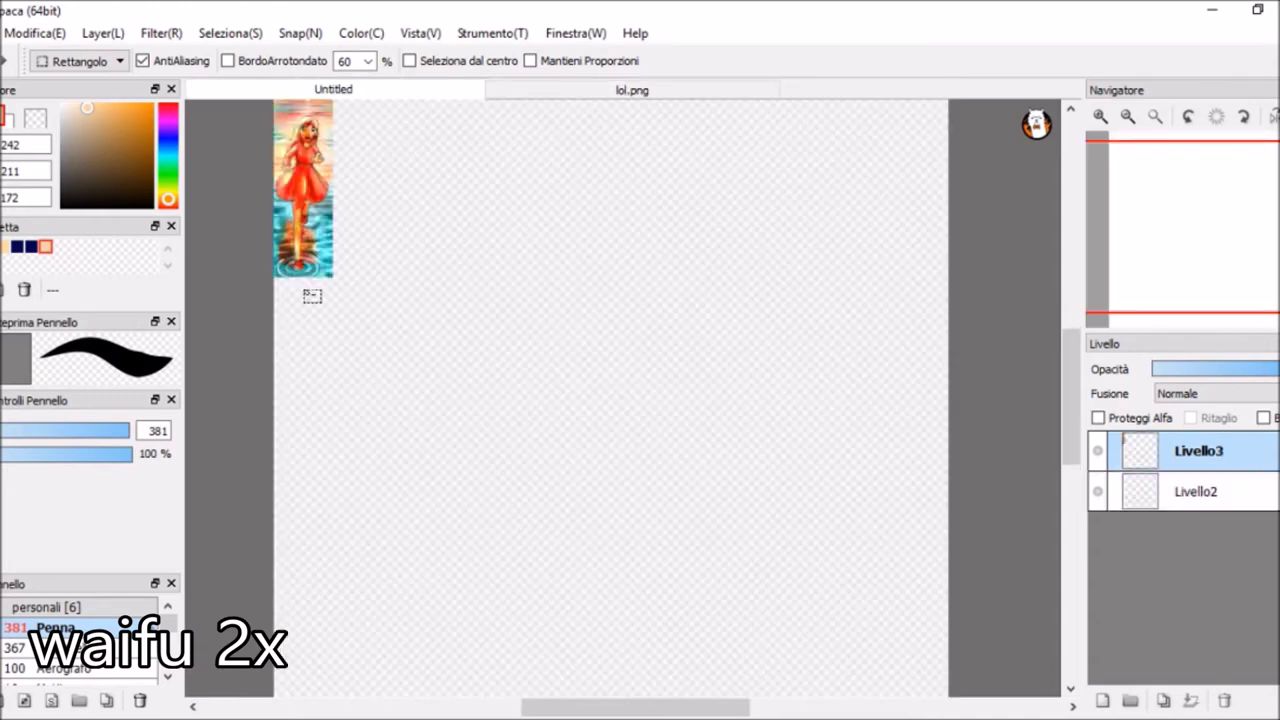
pyautogui.press('v')
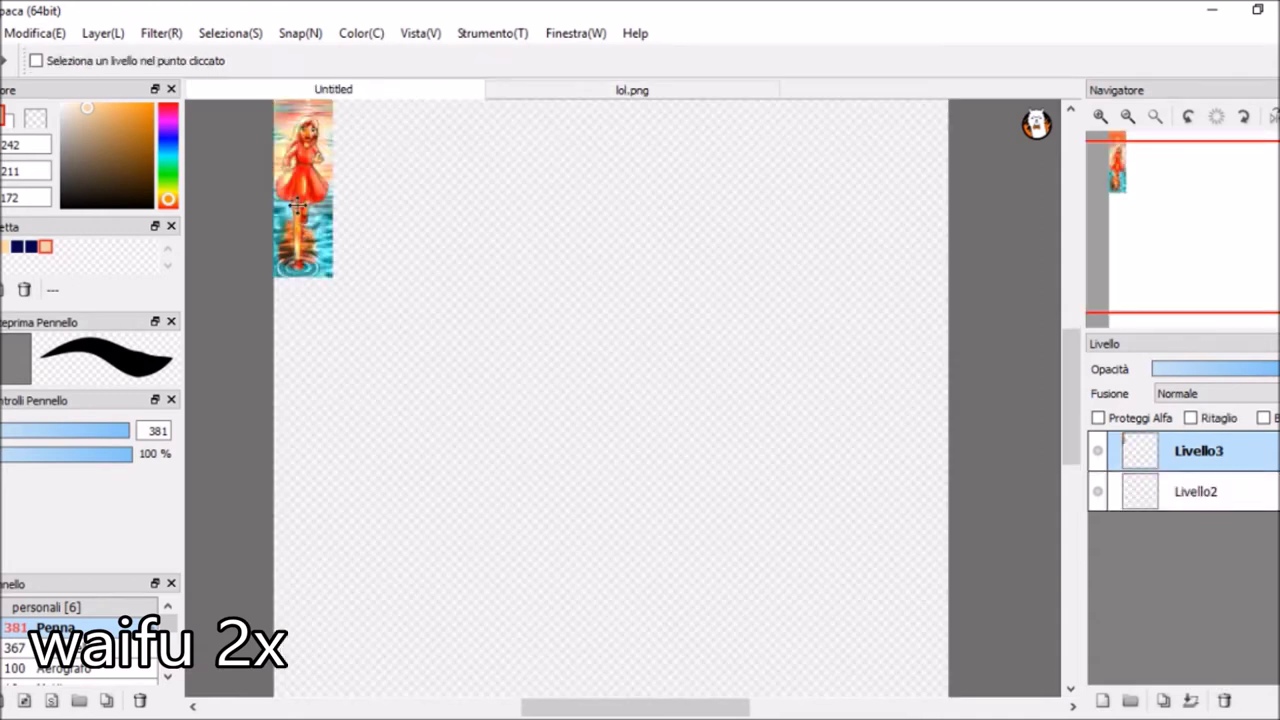
pyautogui.moveTo(420, 212); pyautogui.dragTo(434, 467)
# Step: Duplicate the small picture onto a new layer and scale the copy to about twice its size beside the original
pyautogui.press('m')
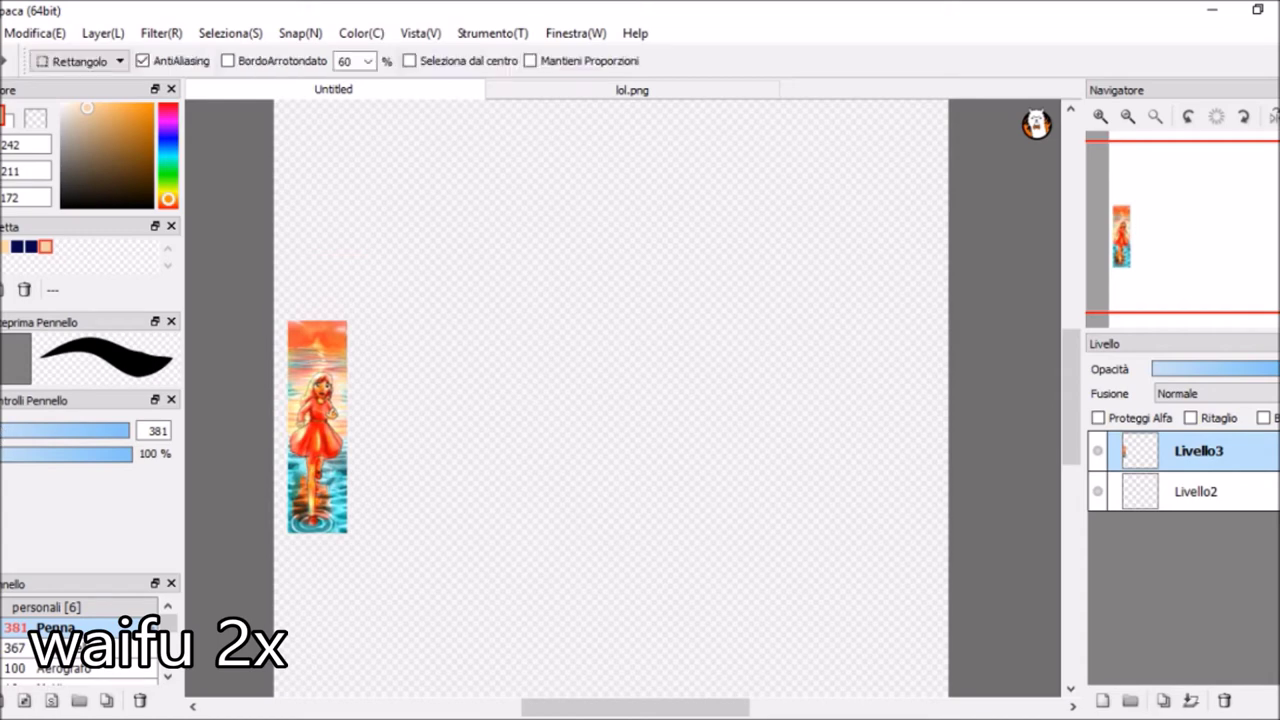
pyautogui.click(34, 33)
pyautogui.click(34, 33)
pyautogui.moveTo(367, 306); pyautogui.dragTo(228, 598)
pyautogui.hotkey('ctrl', 'shift', 'n')
pyautogui.hotkey('ctrl', 't')
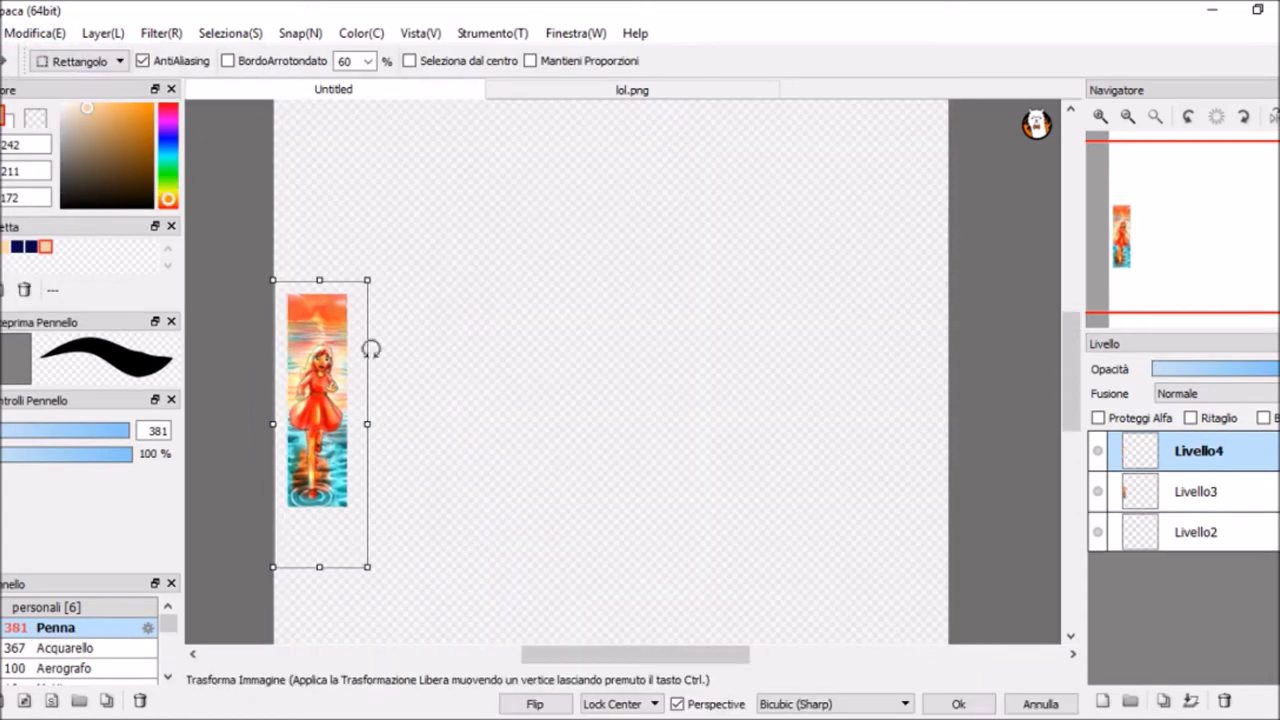
pyautogui.moveTo(371, 348); pyautogui.dragTo(443, 240)
pyautogui.click(944, 706)
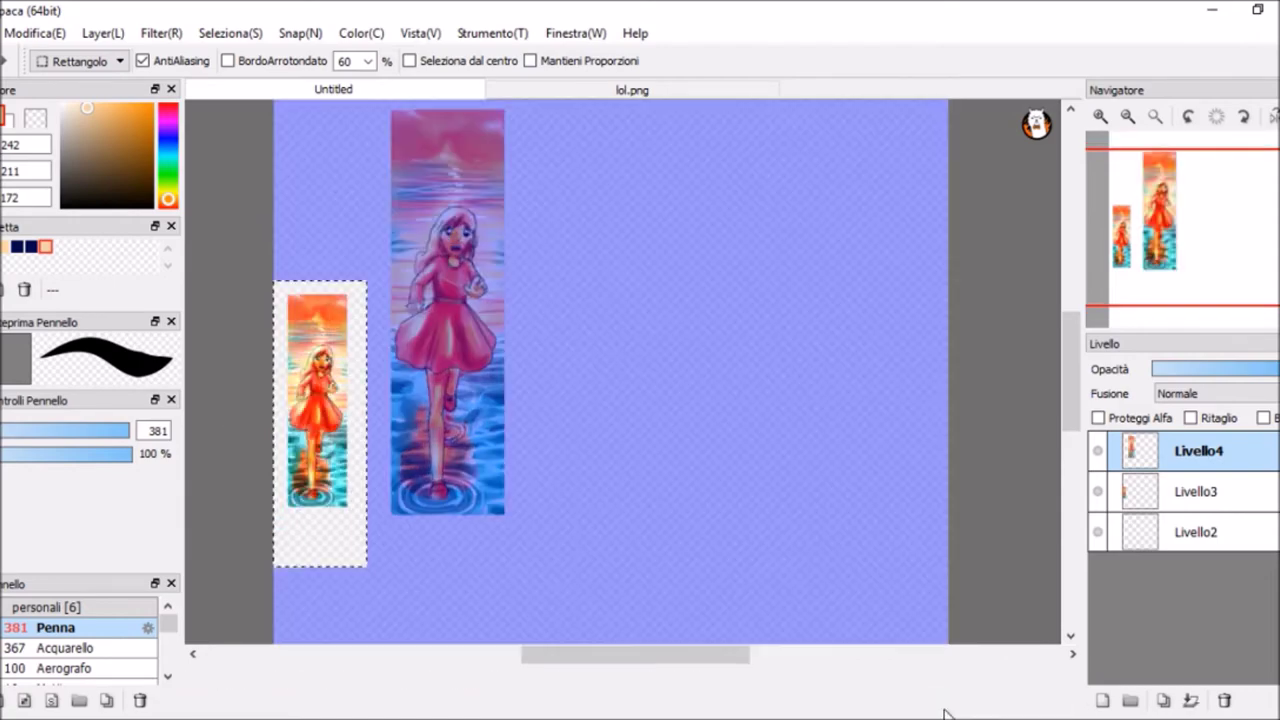
pyautogui.click(713, 427)
# Step: Compare the quality of the enlarged copy with the small original up close
pyautogui.click(1100, 116)
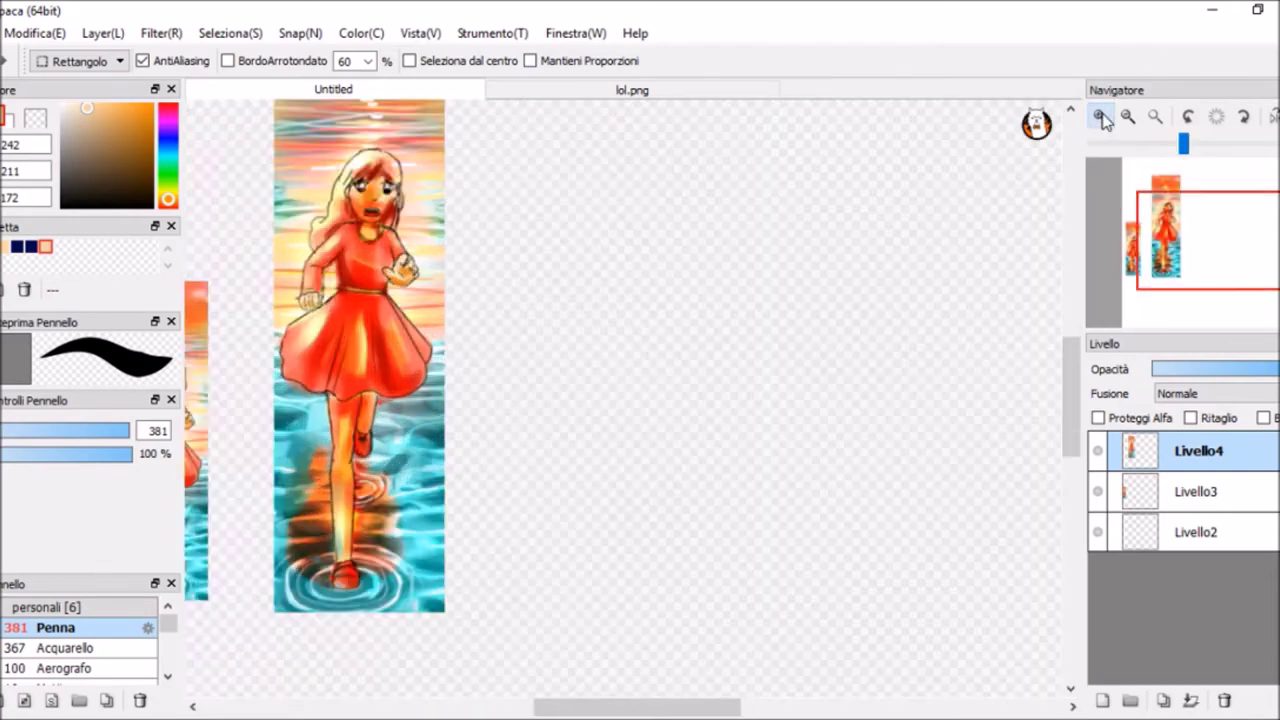
pyautogui.moveTo(603, 706); pyautogui.dragTo(545, 708)
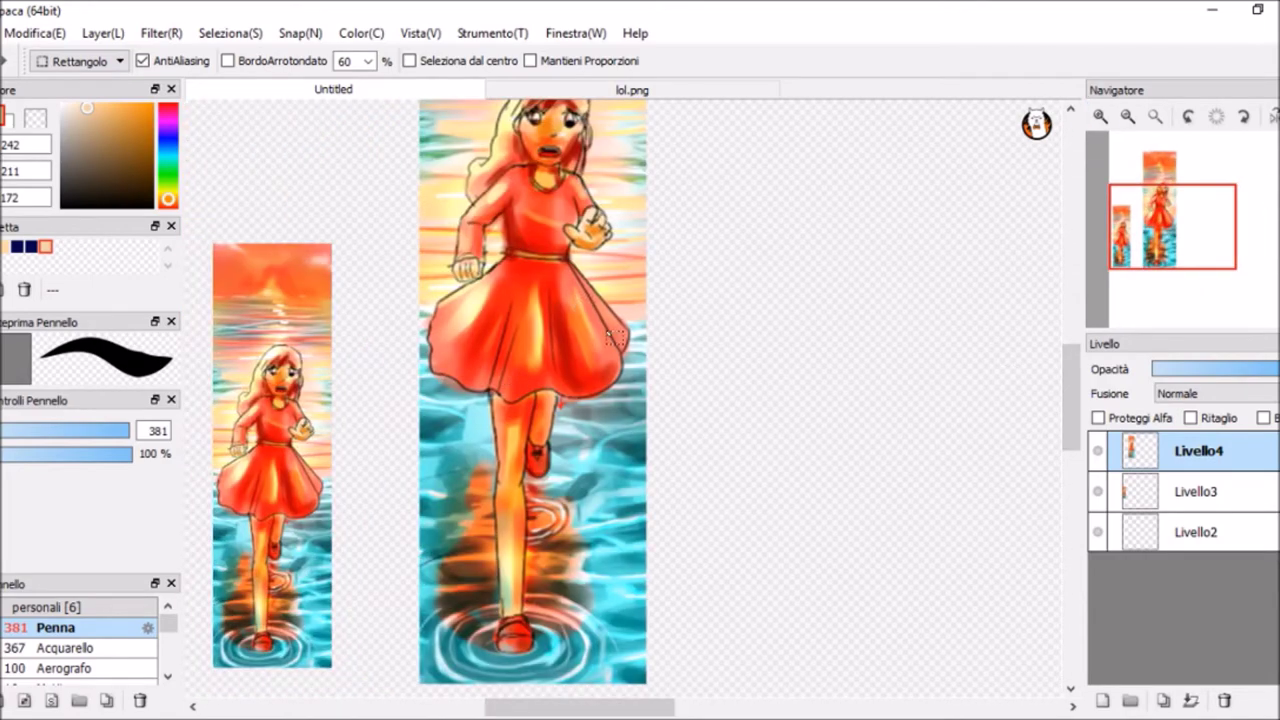
pyautogui.scroll(2, 1077, 174)
pyautogui.click(1100, 116)
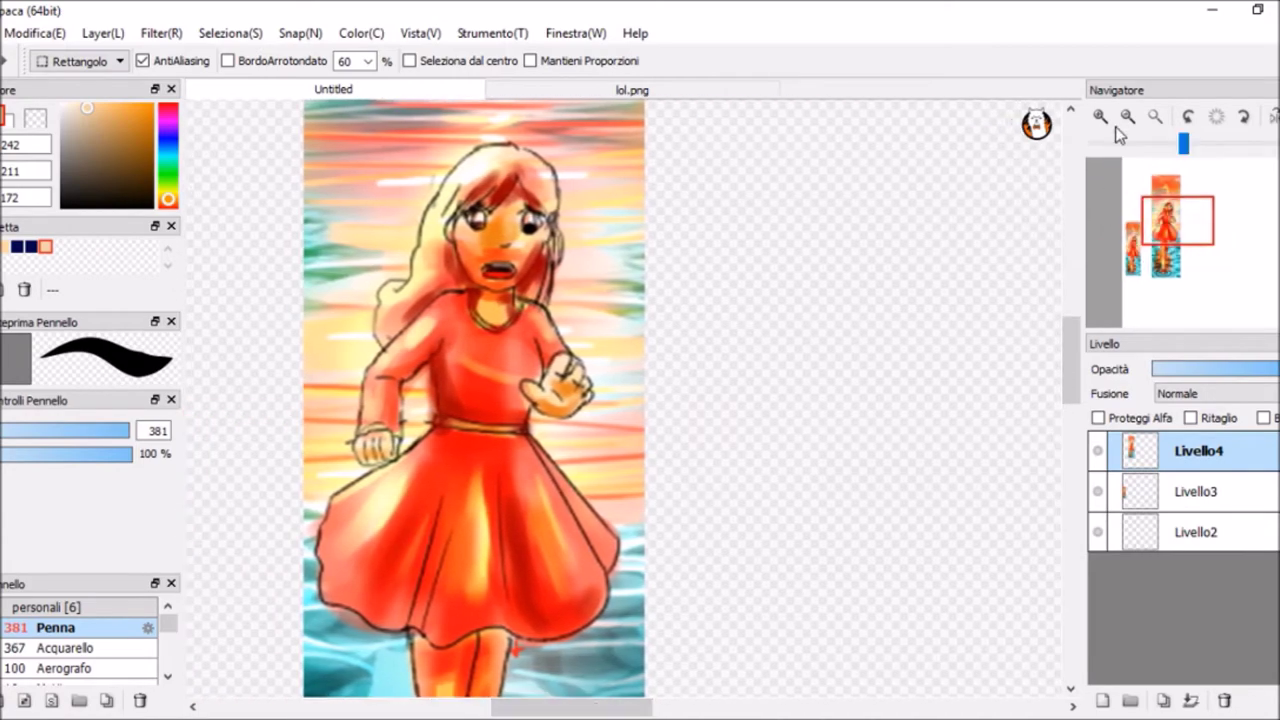
pyautogui.click(1125, 118)
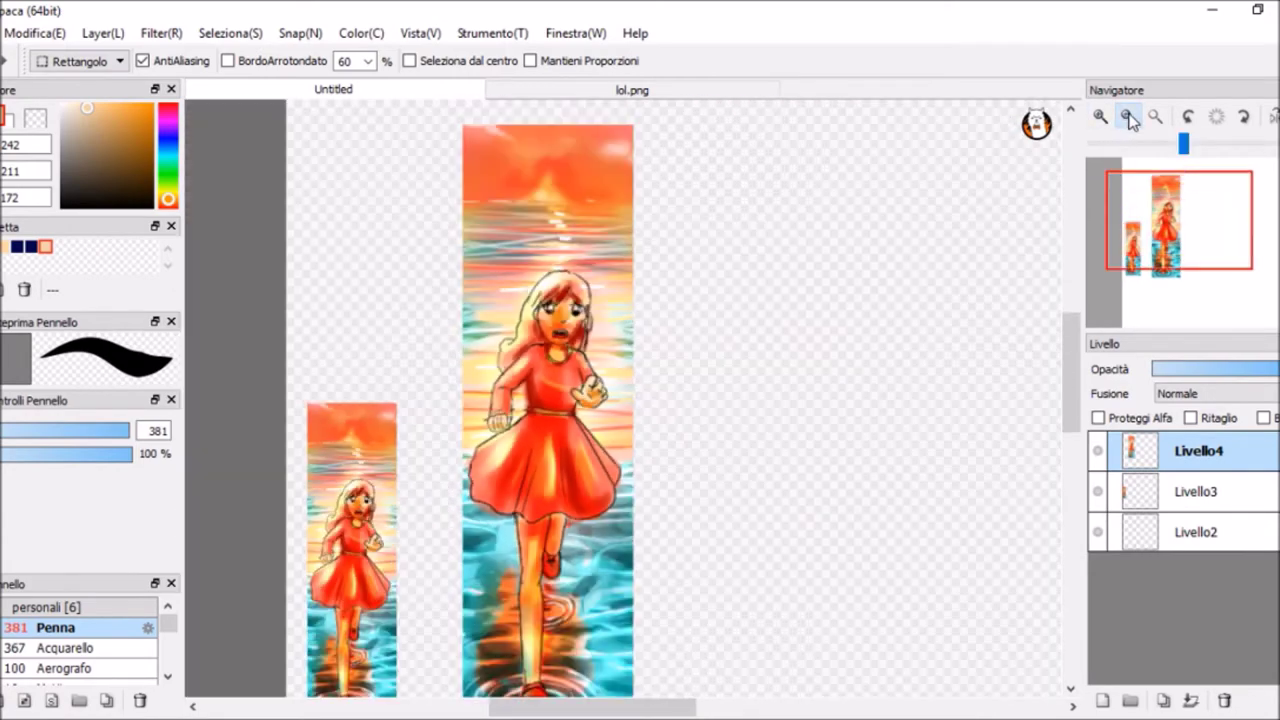
# Step: Switch to waifu2x in the browser and upscale lol.png by 2x, completing the reCAPTCHA check
pyautogui.click(623, 705)
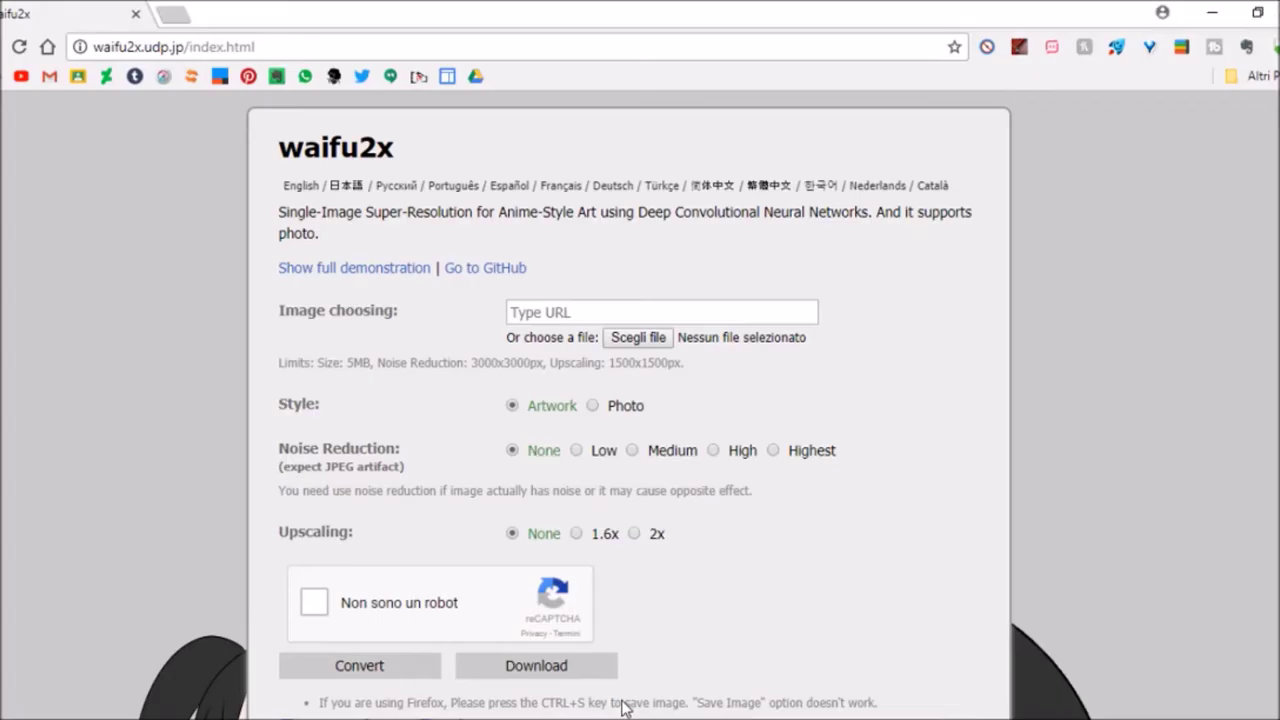
pyautogui.click(638, 337)
pyautogui.scroll(-3, 300, 260)
pyautogui.doubleClick(248, 251)
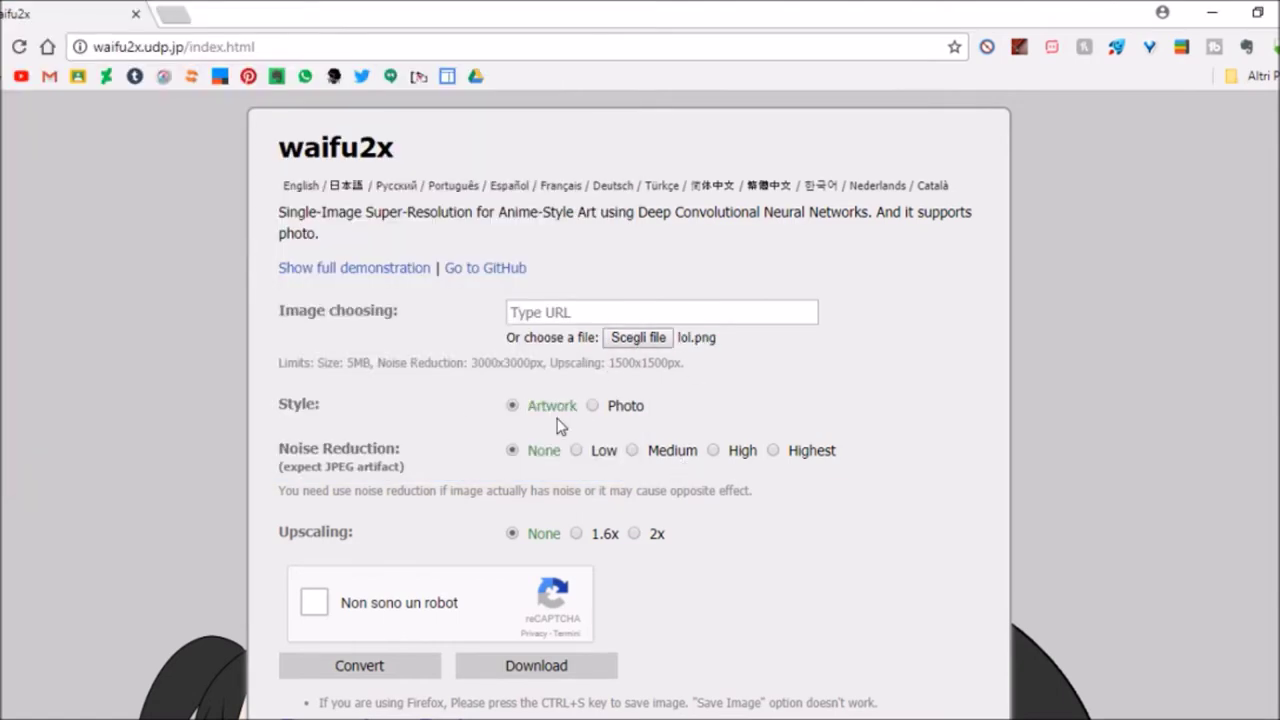
pyautogui.click(648, 535)
pyautogui.click(323, 610)
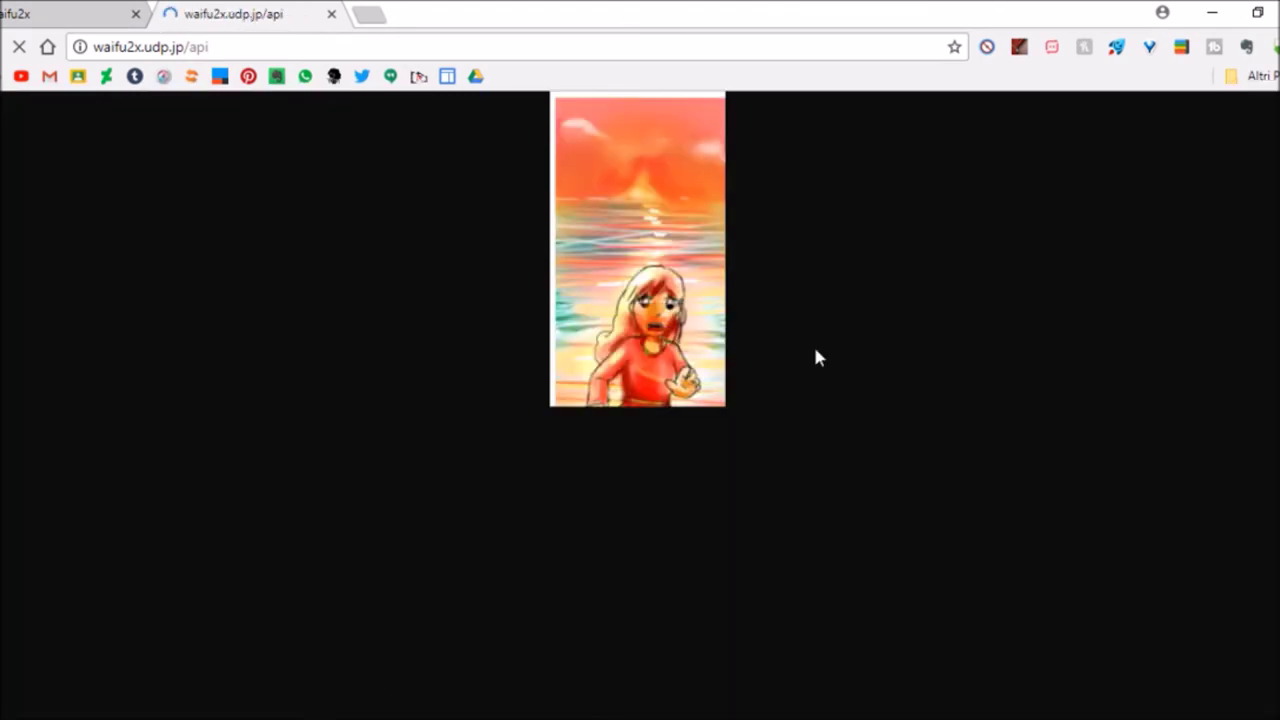
# Step: Inspect the upscaled waifu2x image at full size and copy it
pyautogui.click(671, 364)
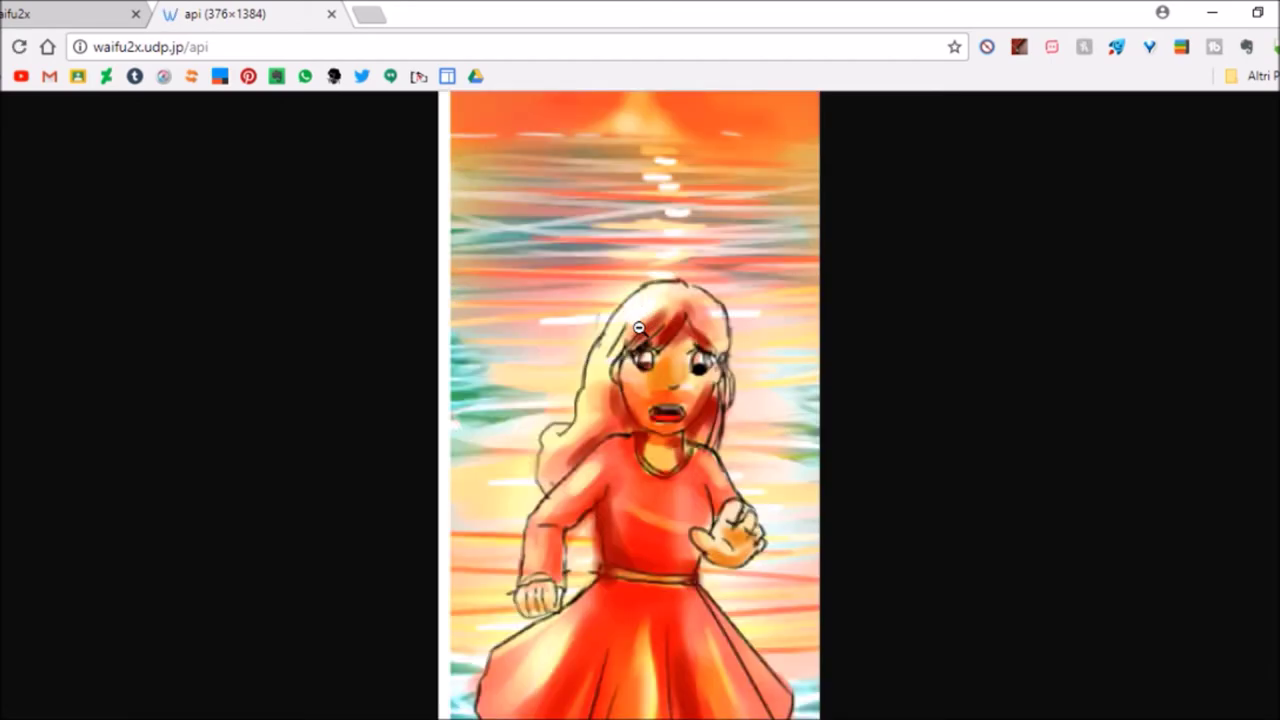
pyautogui.rightClick(641, 331)
pyautogui.click(600, 380)
pyautogui.click(600, 380)
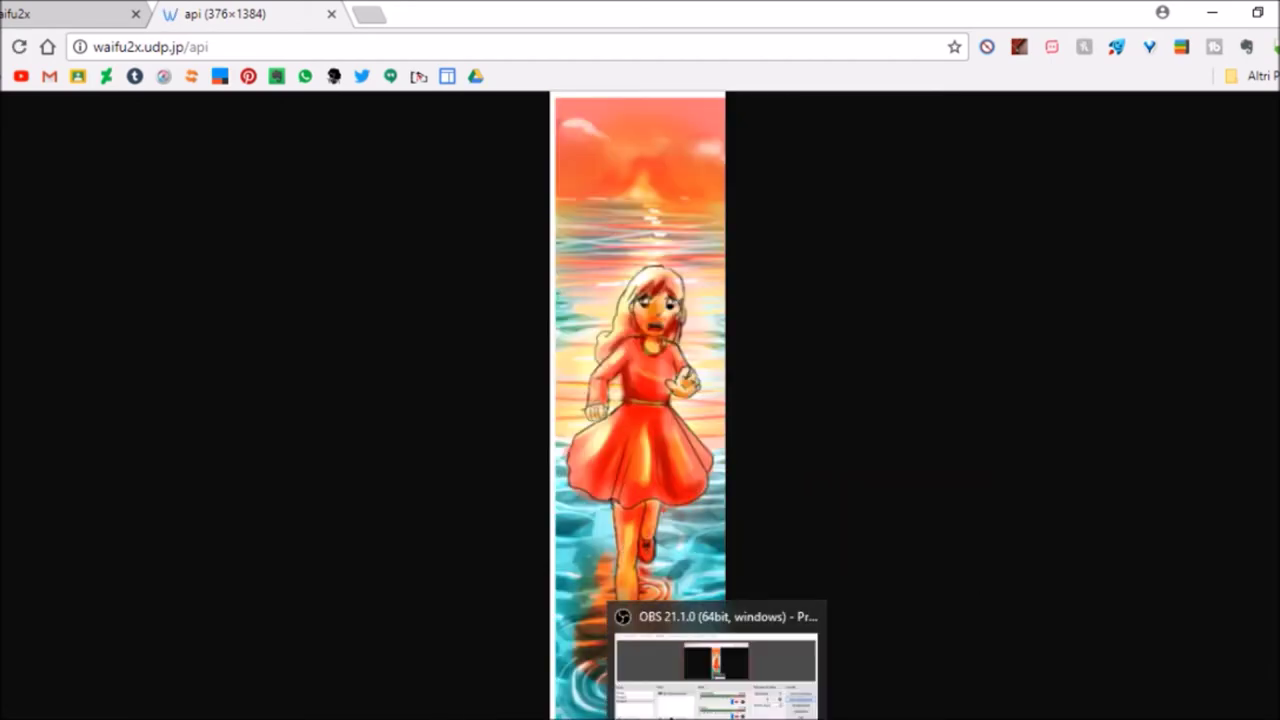
# Step: Paste the upscaled image into the FireAlpaca canvas, place it right of the enlarged copy, and compare both up close
pyautogui.click(773, 703)
pyautogui.hotkey('ctrl', 'v')
pyautogui.press('v')
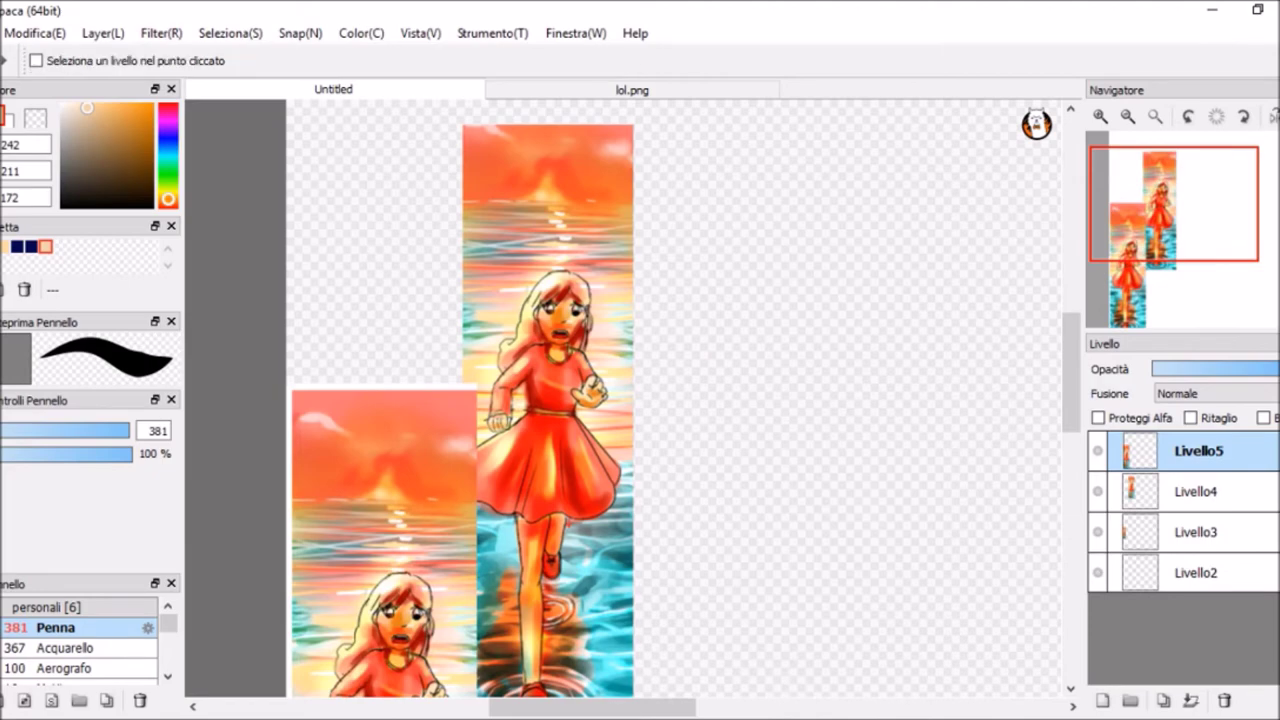
pyautogui.moveTo(376, 614); pyautogui.dragTo(772, 320)
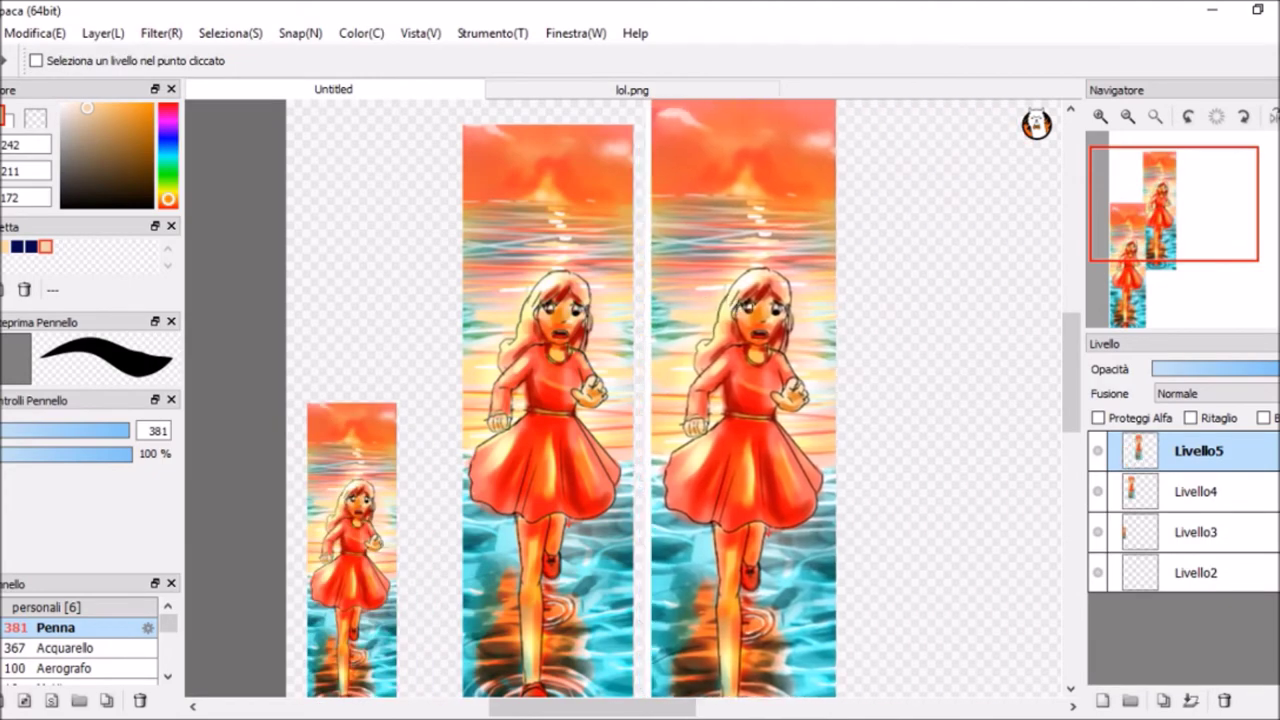
pyautogui.click(1100, 115)
pyautogui.click(1100, 115)
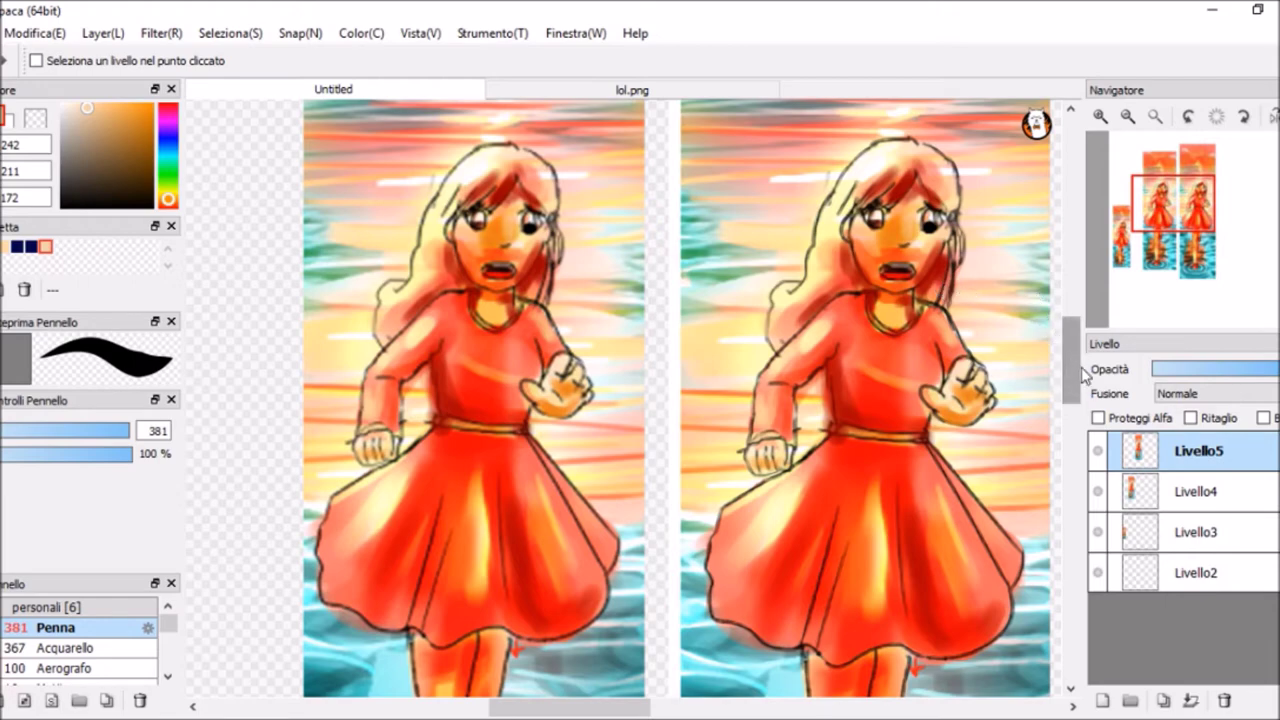
pyautogui.moveTo(1071, 368); pyautogui.dragTo(1071, 449)
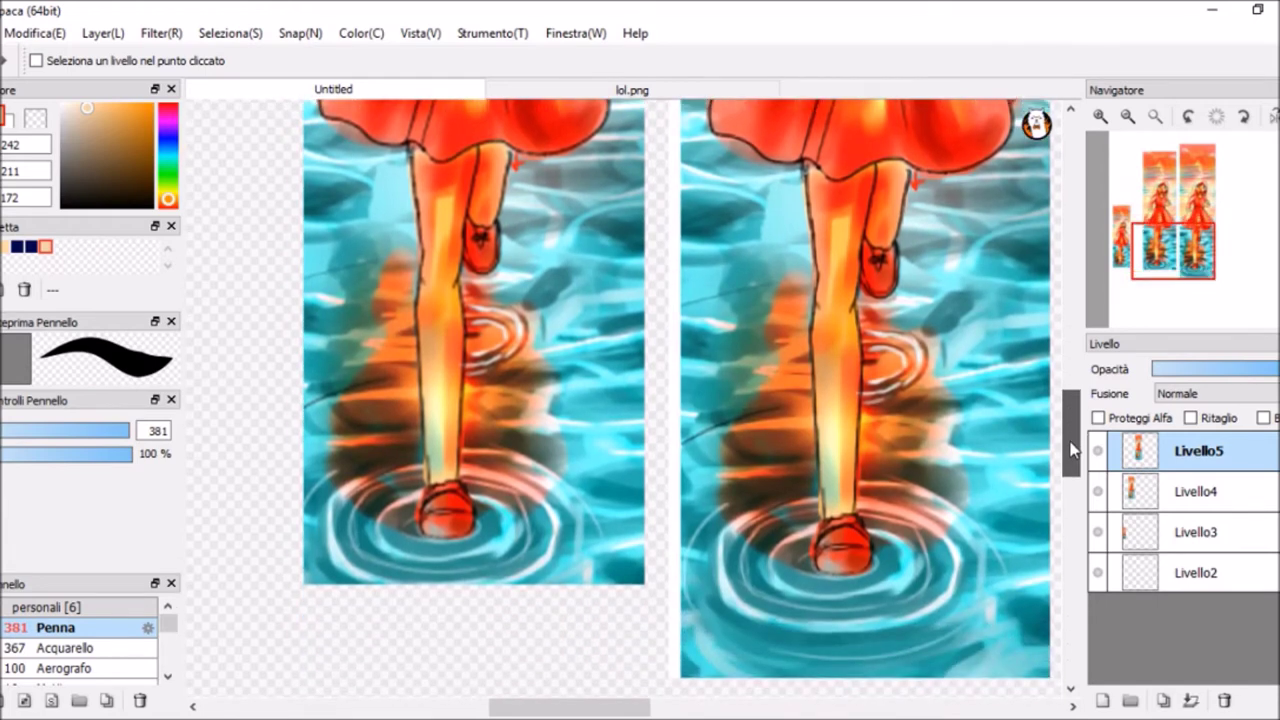
pyautogui.moveTo(1071, 449); pyautogui.dragTo(1071, 352)
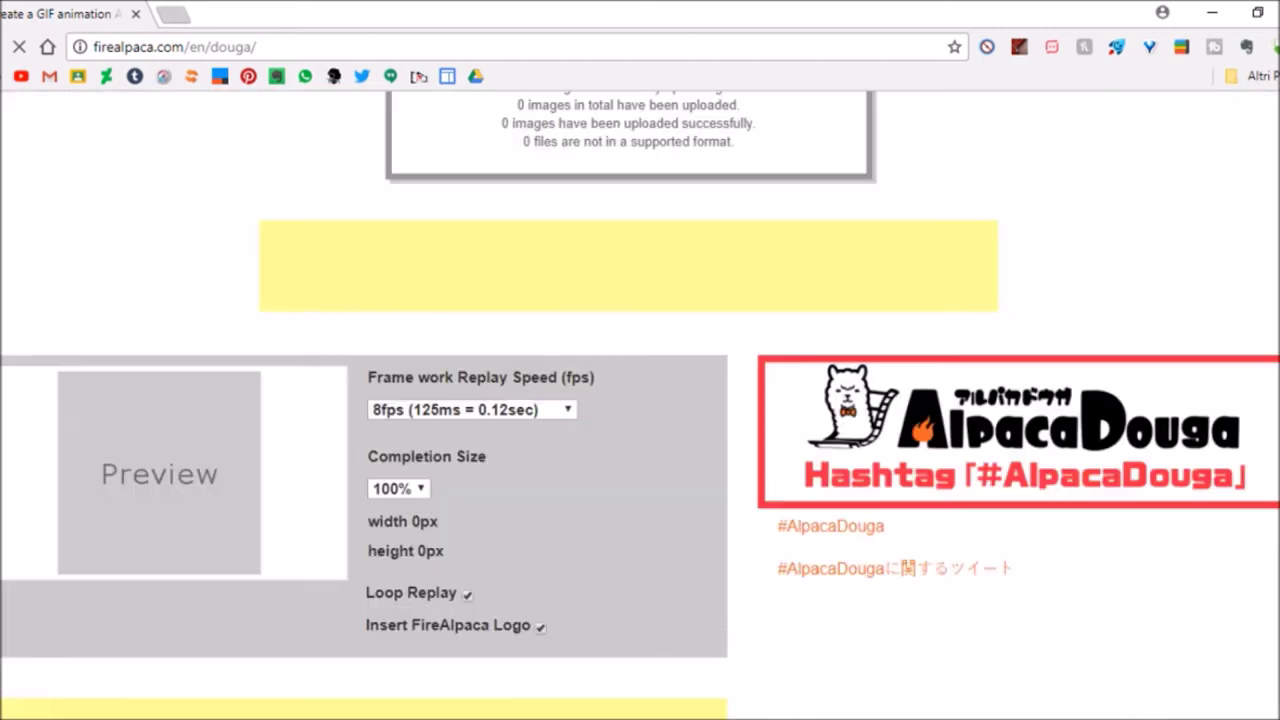
# Step: Upload all the Hi! animation frames from the Sky eyes folder to FireAlpaca's online GIF animation page
pyautogui.scroll(6, 640, 400)
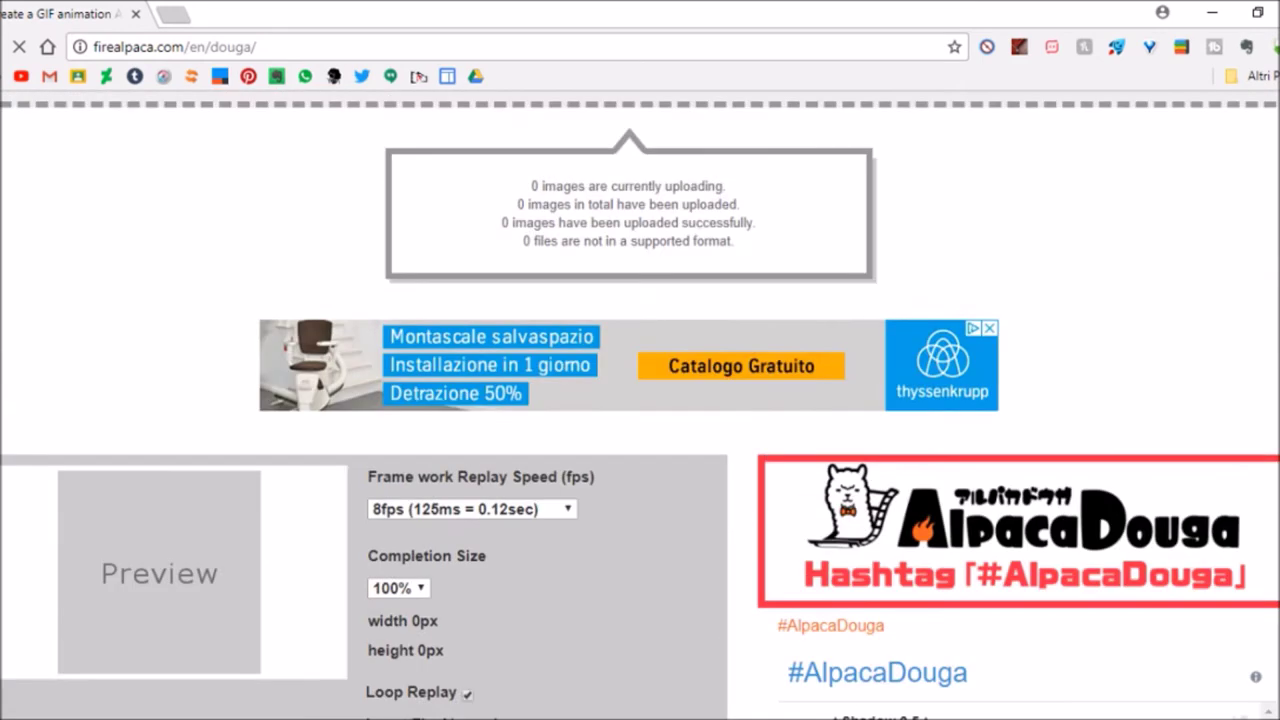
pyautogui.scroll(-2, 640, 400)
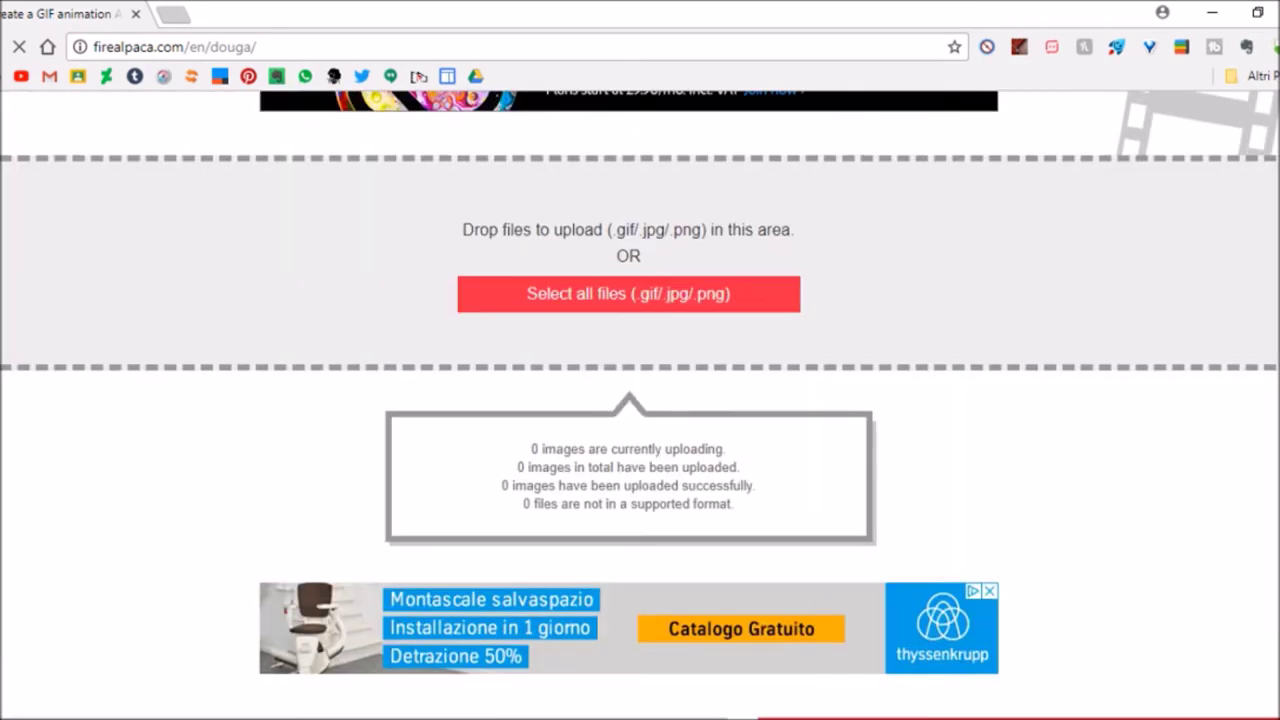
pyautogui.click(626, 294)
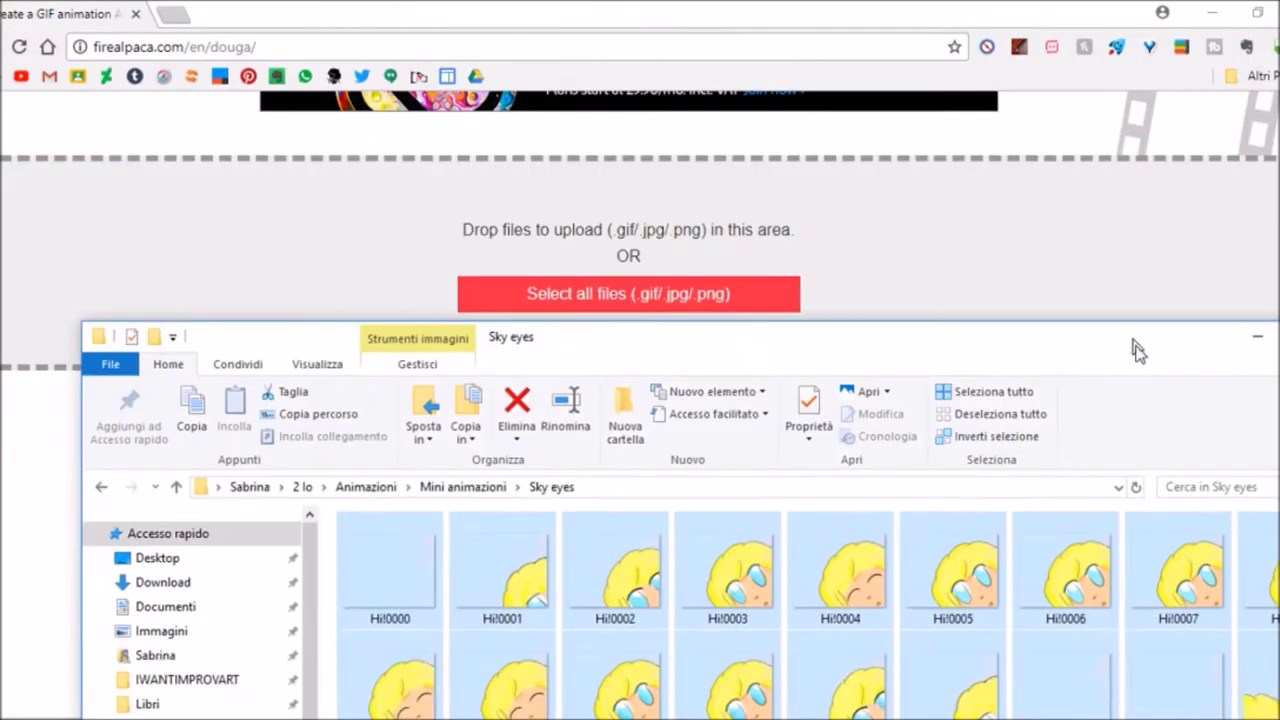
pyautogui.moveTo(857, 586); pyautogui.dragTo(629, 243)
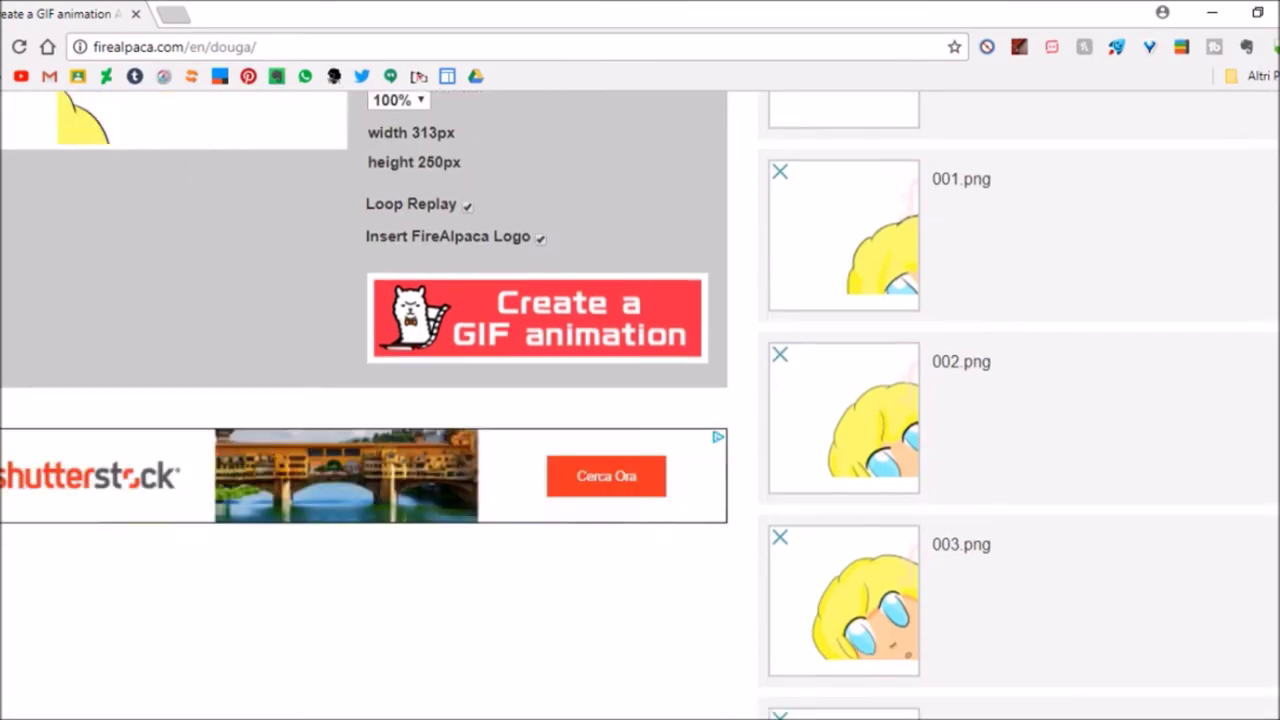
# Step: Try a GIF replay speed of 12fps and change it to 6fps
pyautogui.scroll(3, 337, 347)
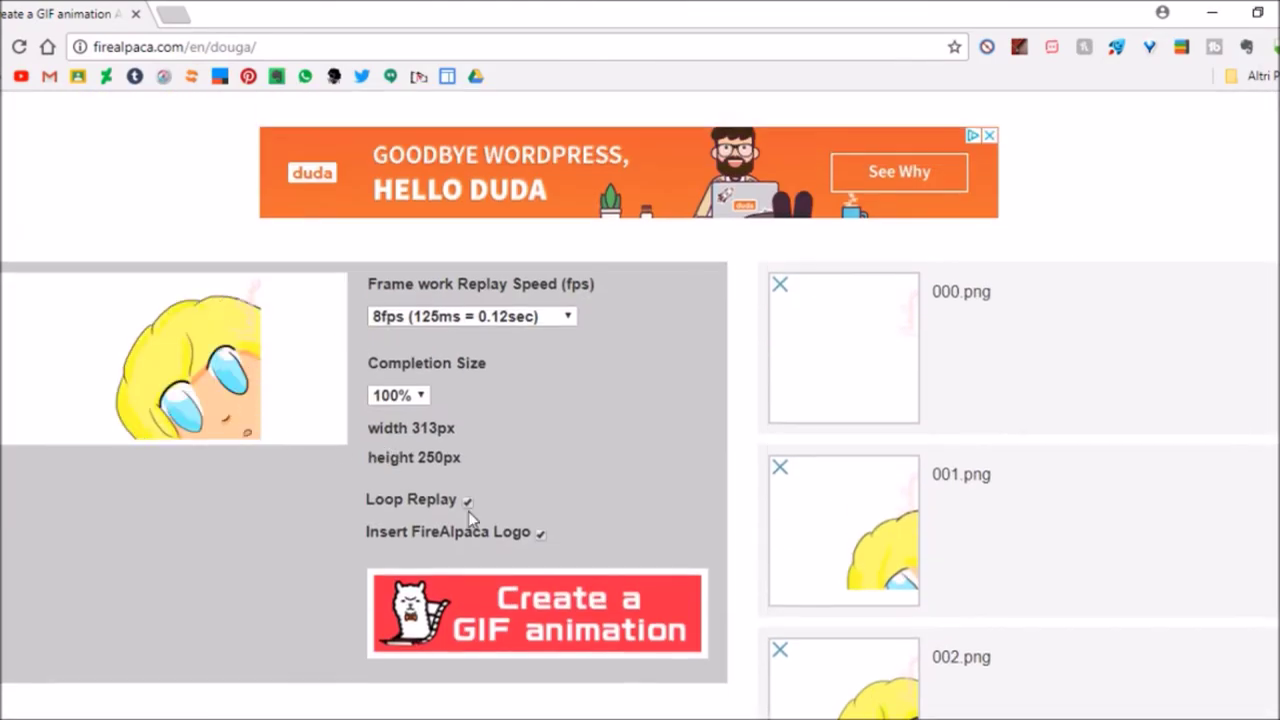
pyautogui.click(568, 316)
pyautogui.click(483, 513)
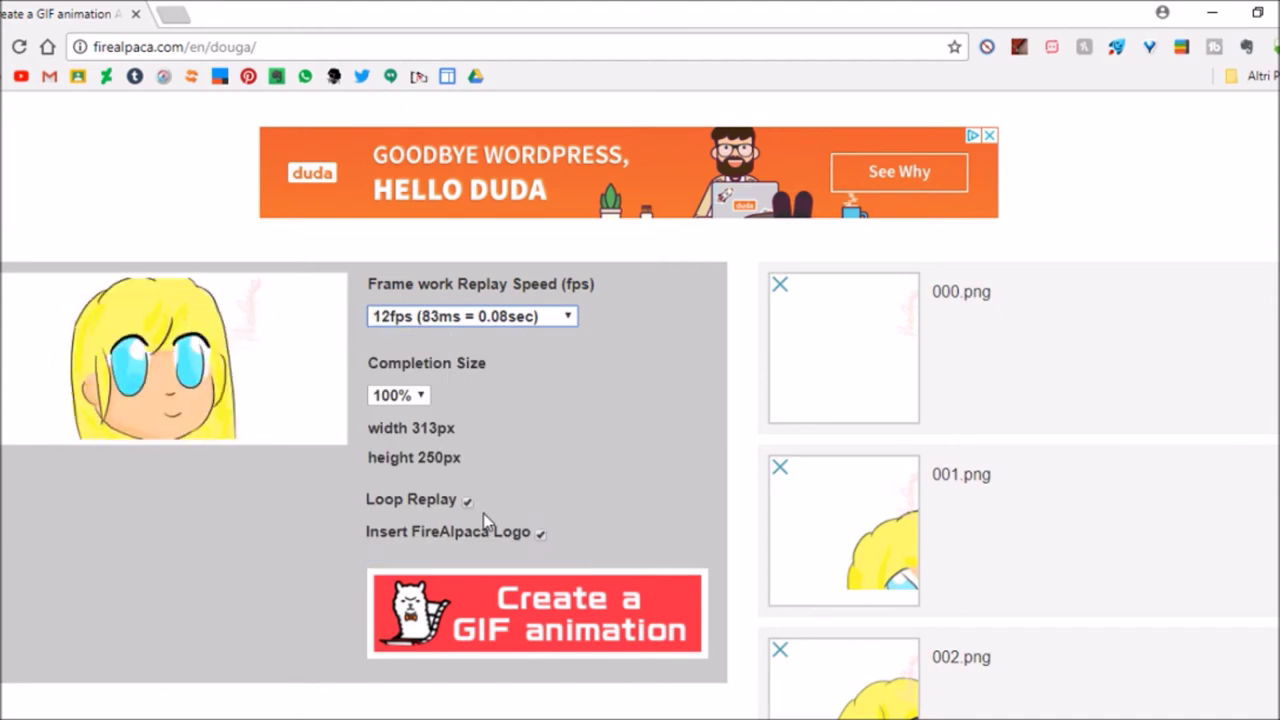
pyautogui.click(563, 318)
pyautogui.click(494, 453)
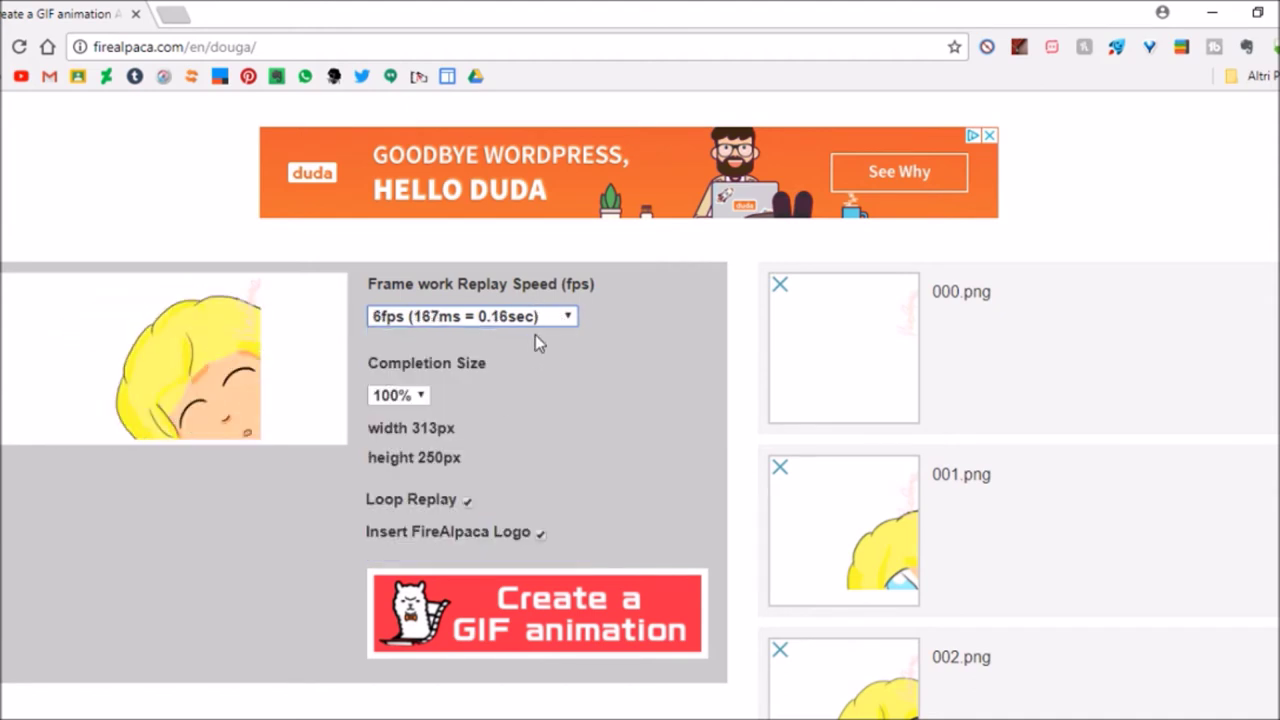
# Step: Try a replay speed of 8fps for the GIF preview and set it to 10fps
pyautogui.click(540, 318)
pyautogui.click(500, 472)
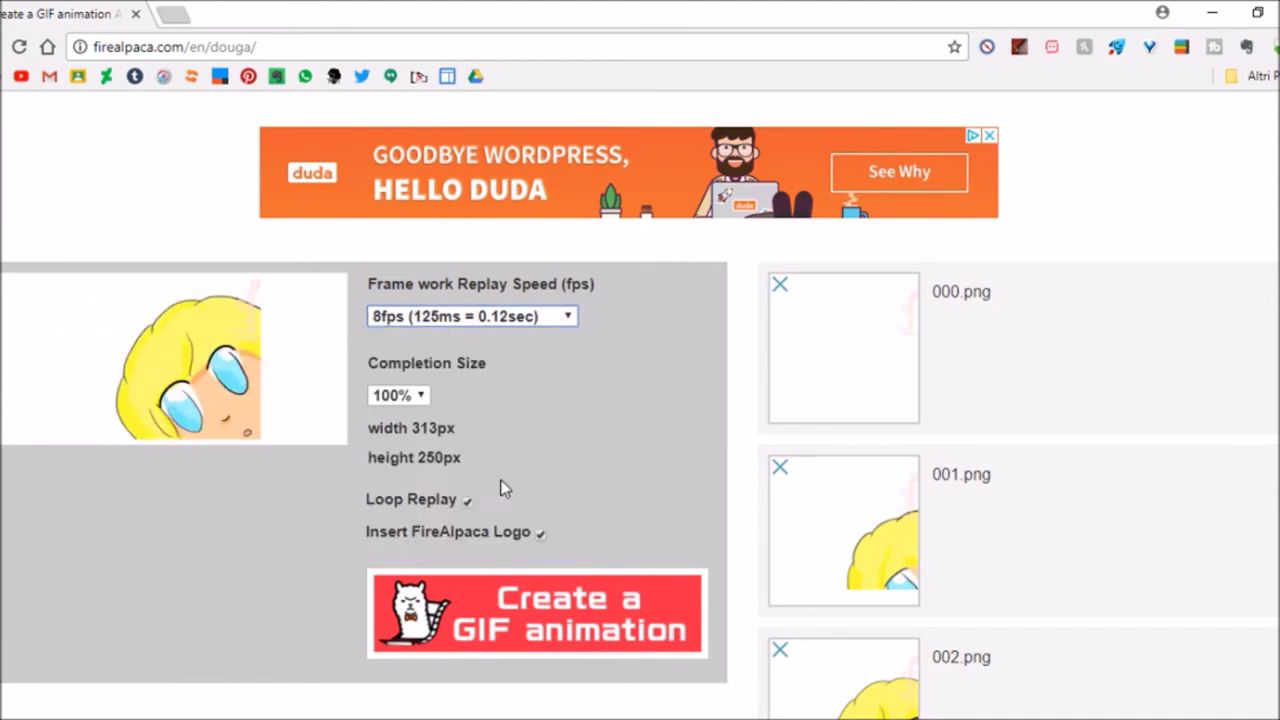
pyautogui.click(524, 318)
pyautogui.click(500, 490)
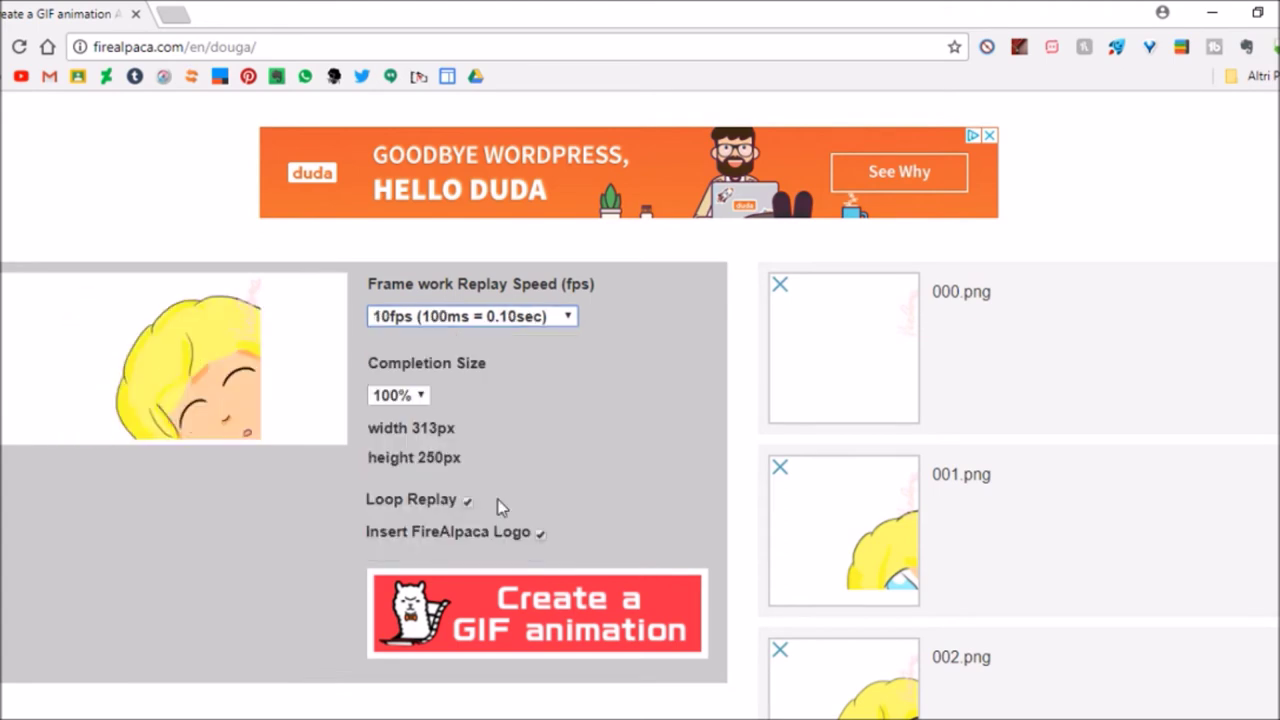
pyautogui.click(521, 318)
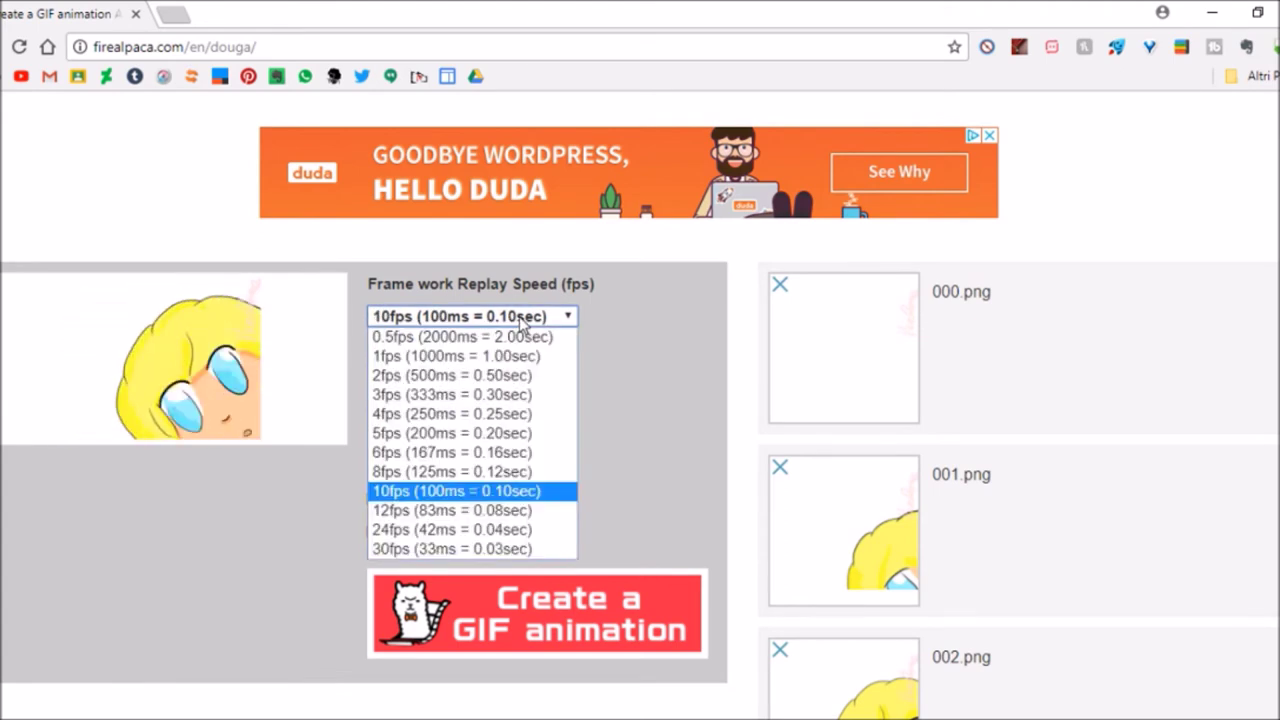
pyautogui.click(602, 349)
# Step: Try a completion size of 50% for the GIF and set it back to 100%
pyautogui.click(426, 396)
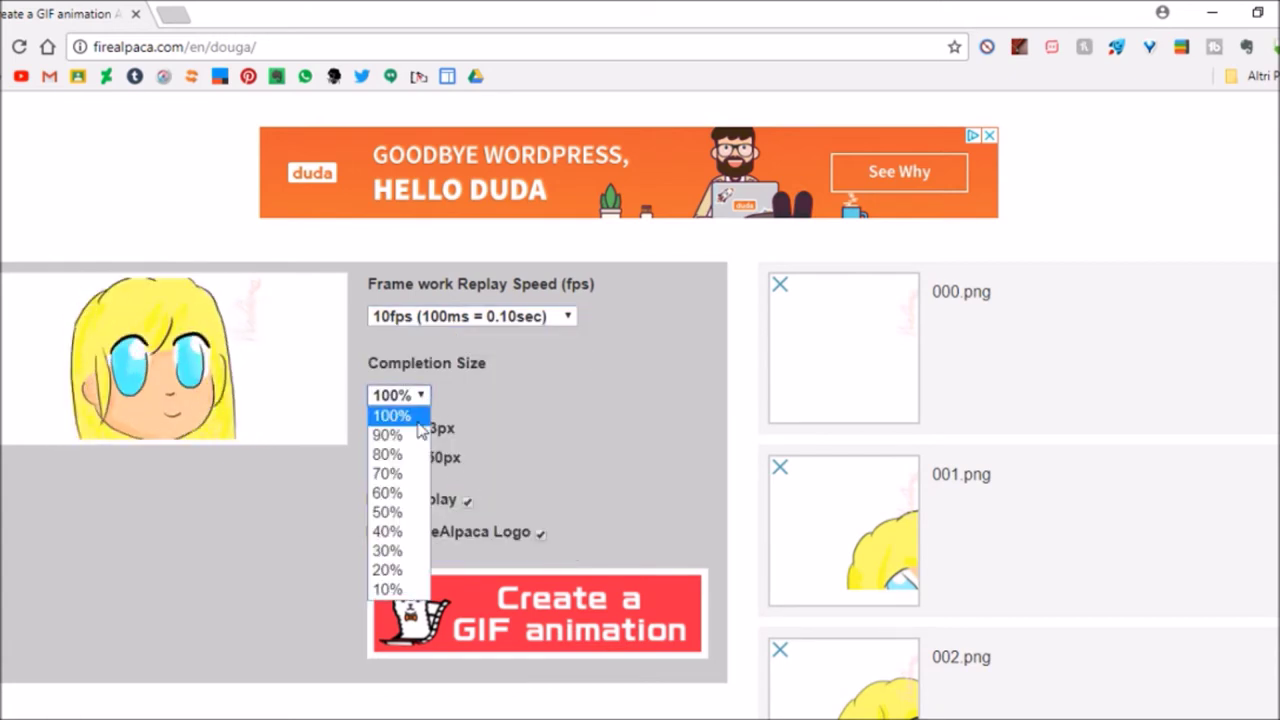
pyautogui.click(468, 401)
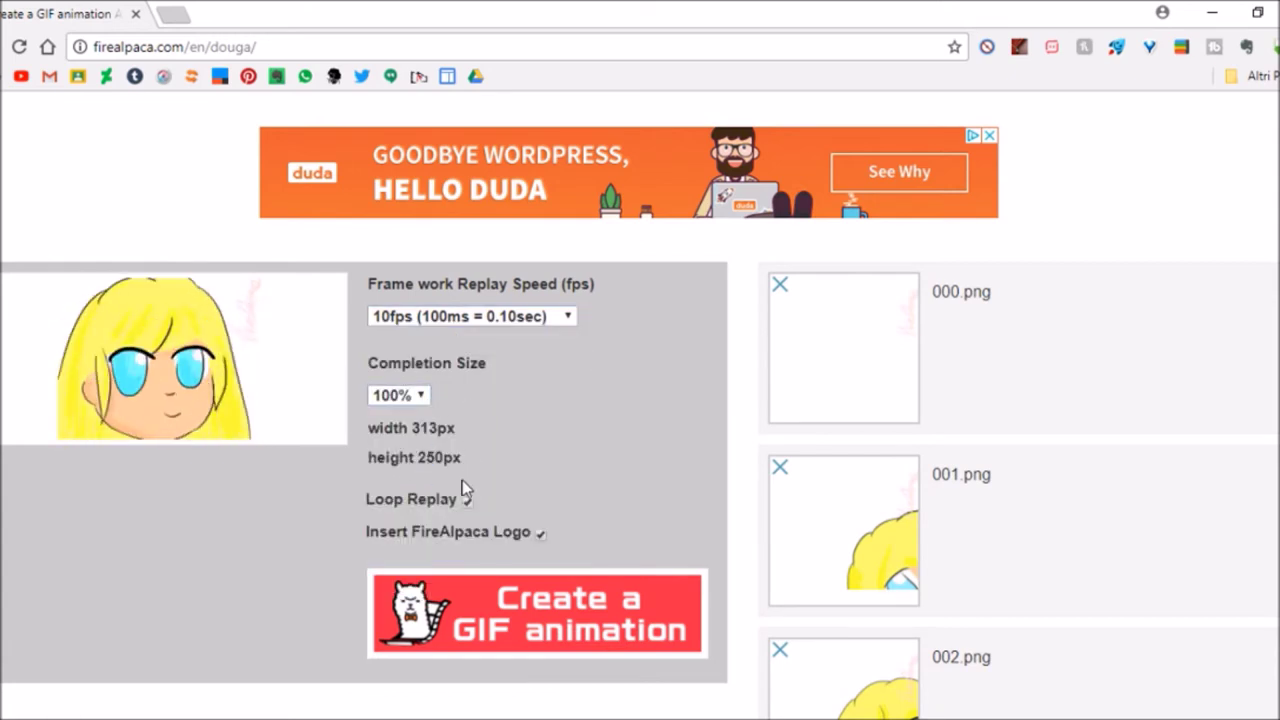
pyautogui.click(422, 400)
pyautogui.click(385, 512)
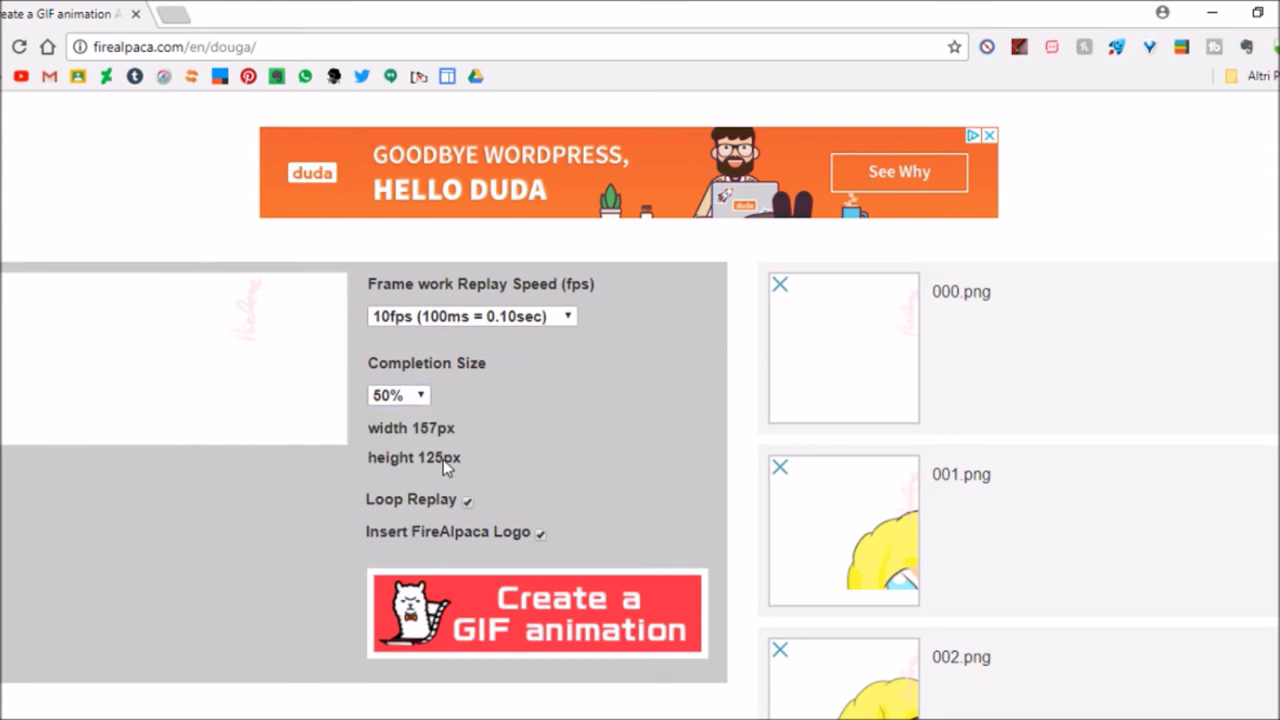
pyautogui.click(422, 396)
pyautogui.click(418, 414)
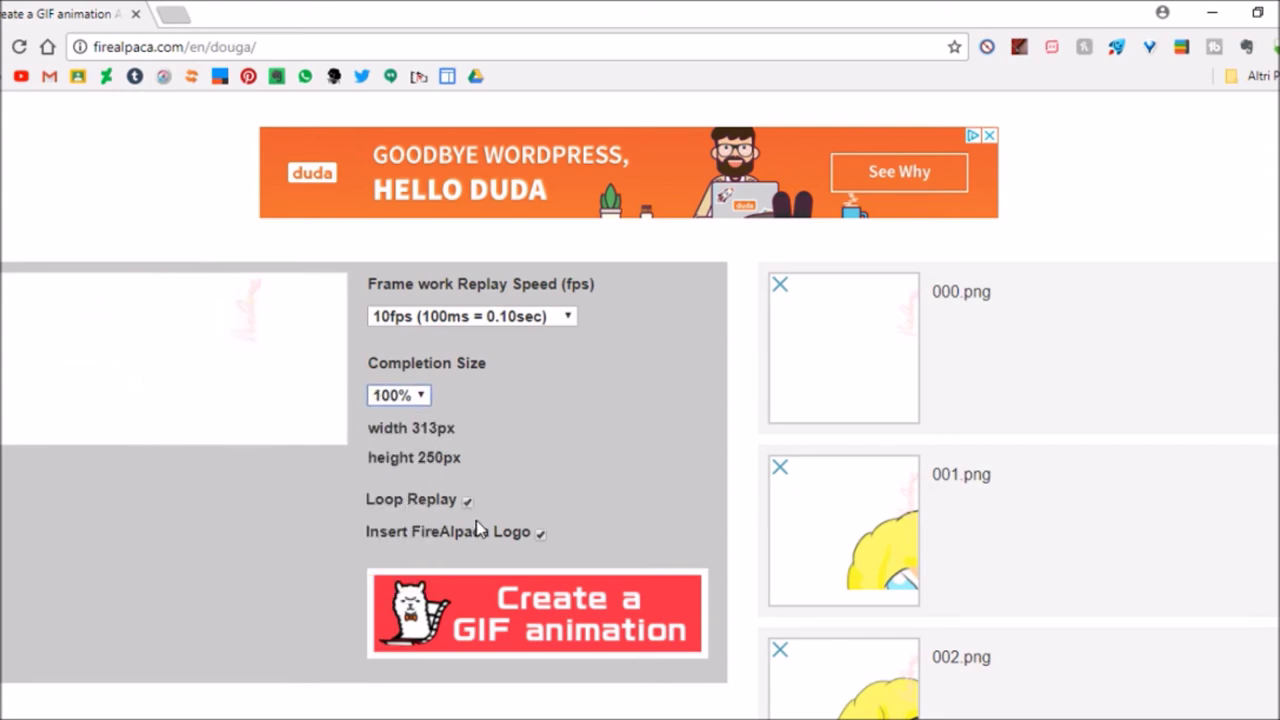
# Step: Exclude the FireAlpaca logo, create the GIF animation and download the finished file
pyautogui.click(540, 533)
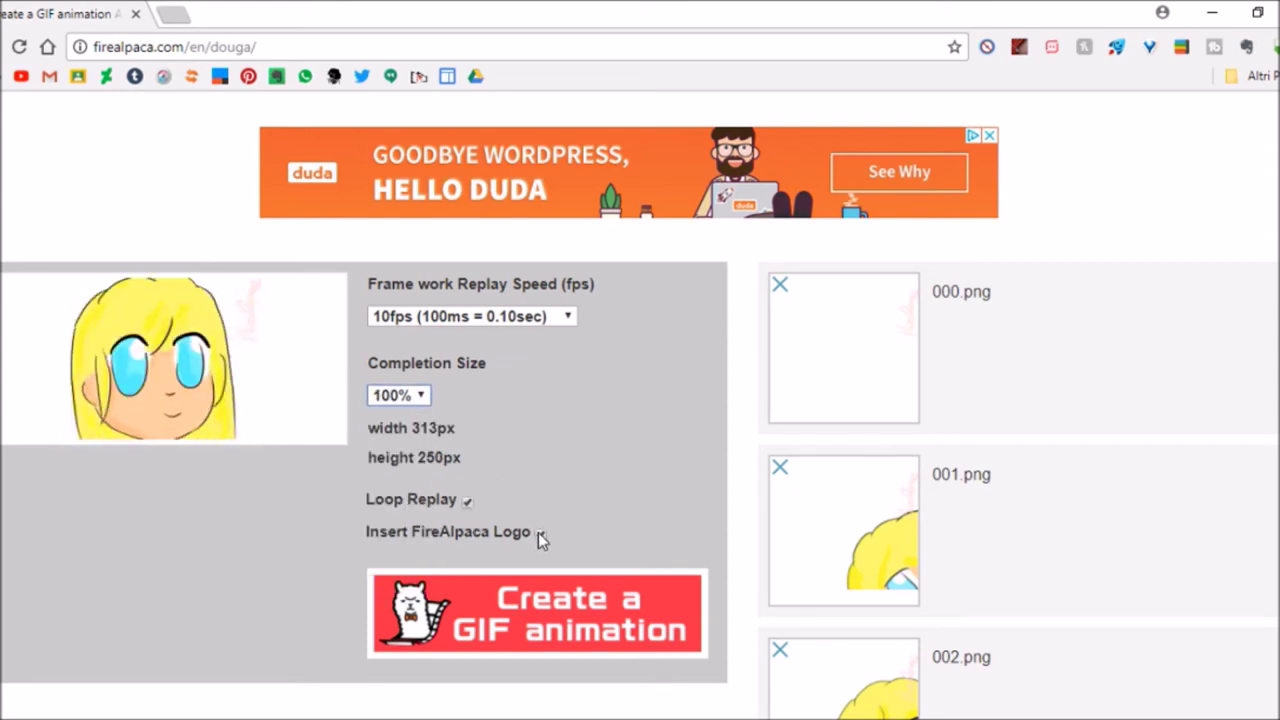
pyautogui.click(585, 643)
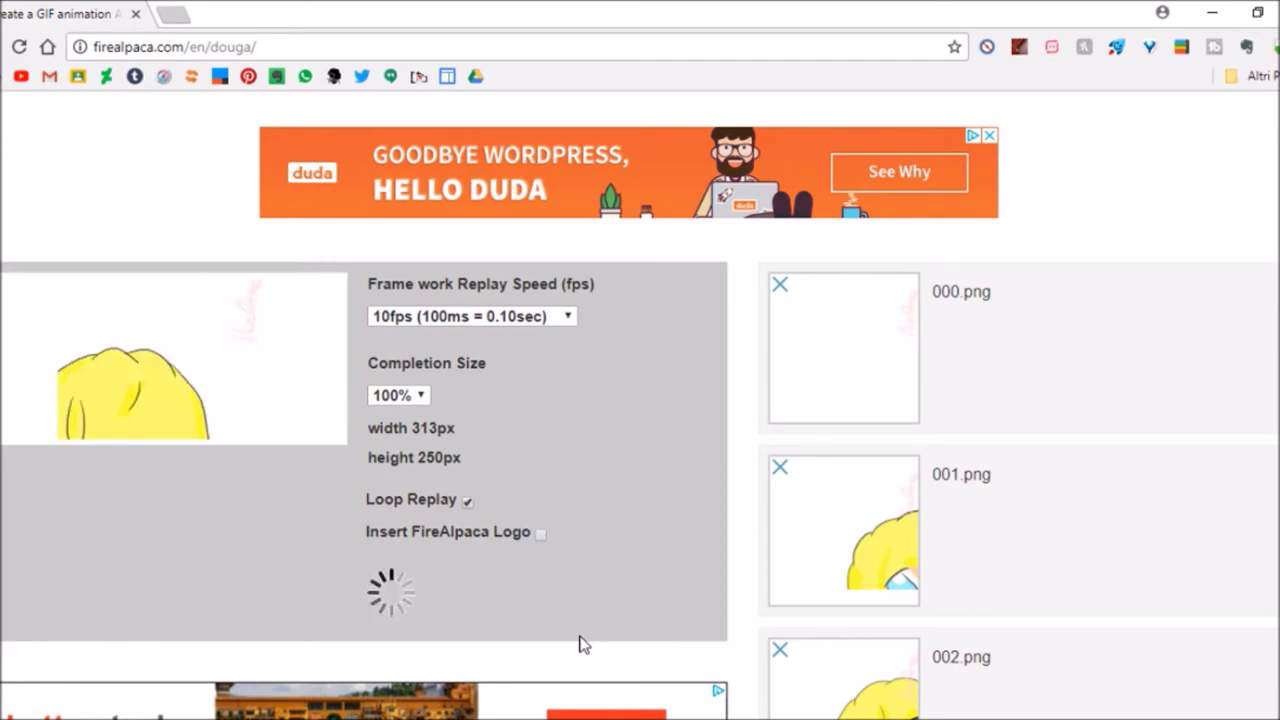
pyautogui.click(585, 643)
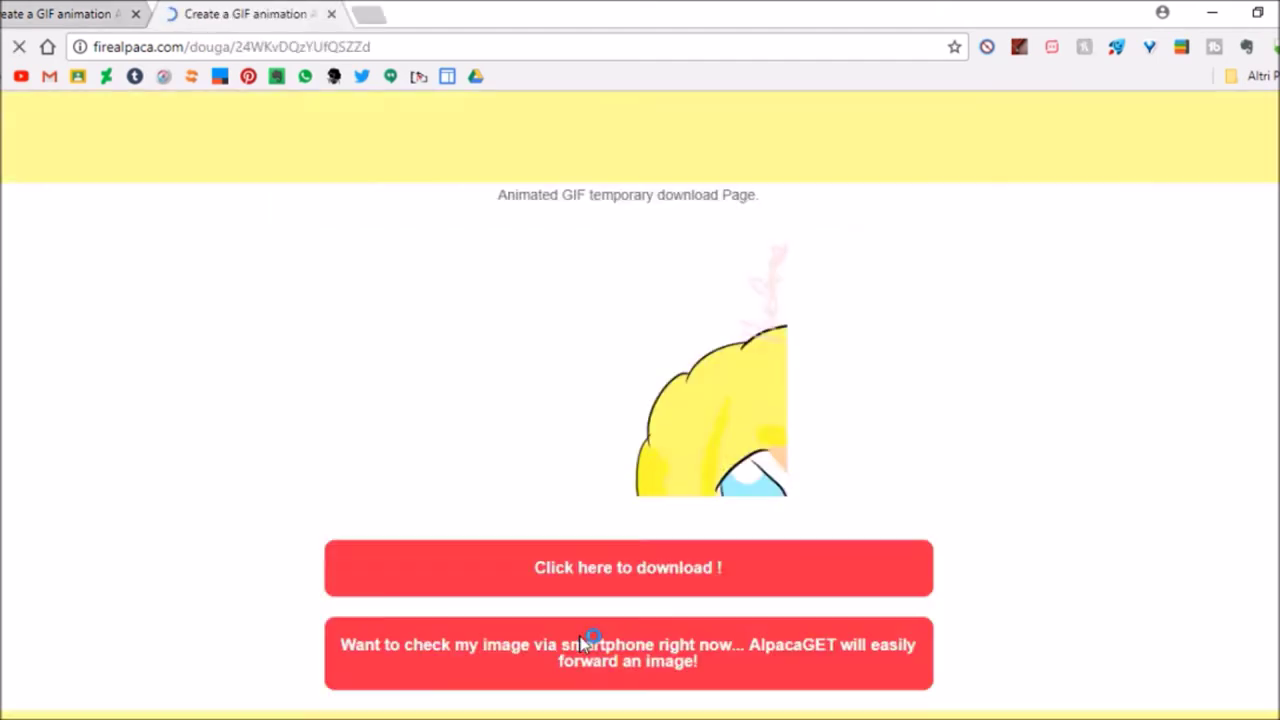
pyautogui.click(567, 572)
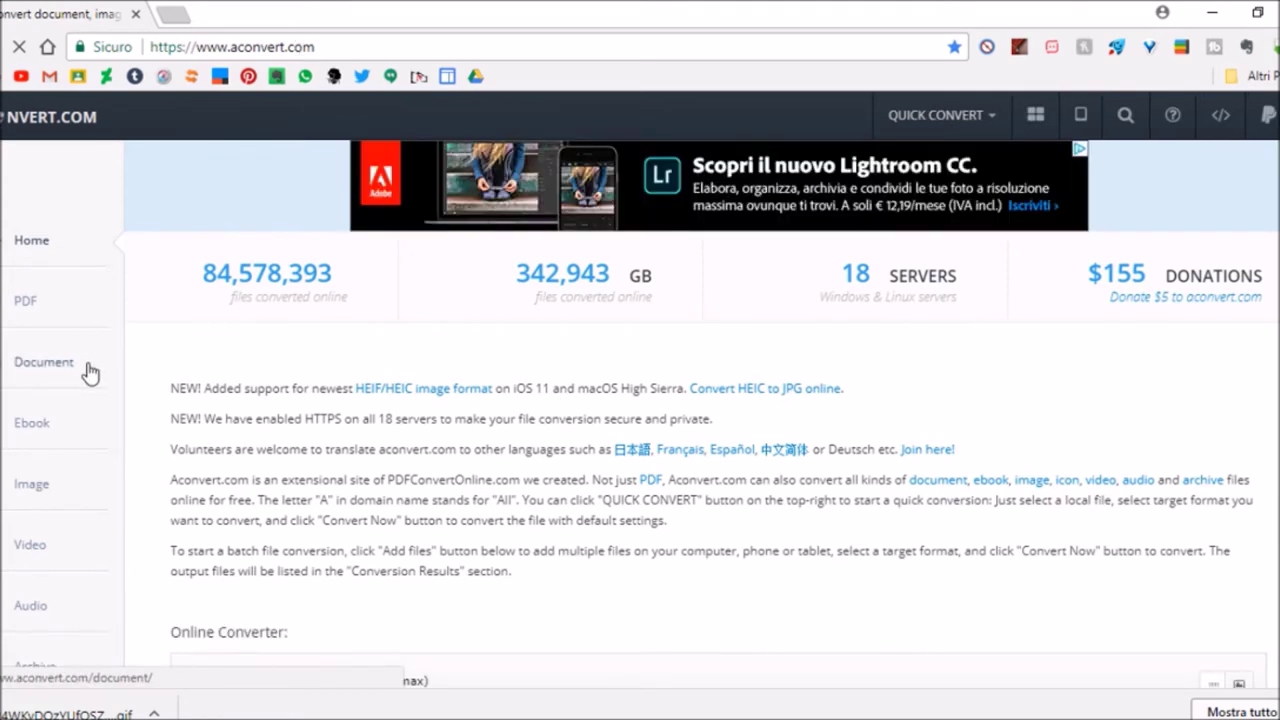
# Step: Open Aconvert's image converter and look through the list of available target formats
pyautogui.scroll(-1, 113, 380)
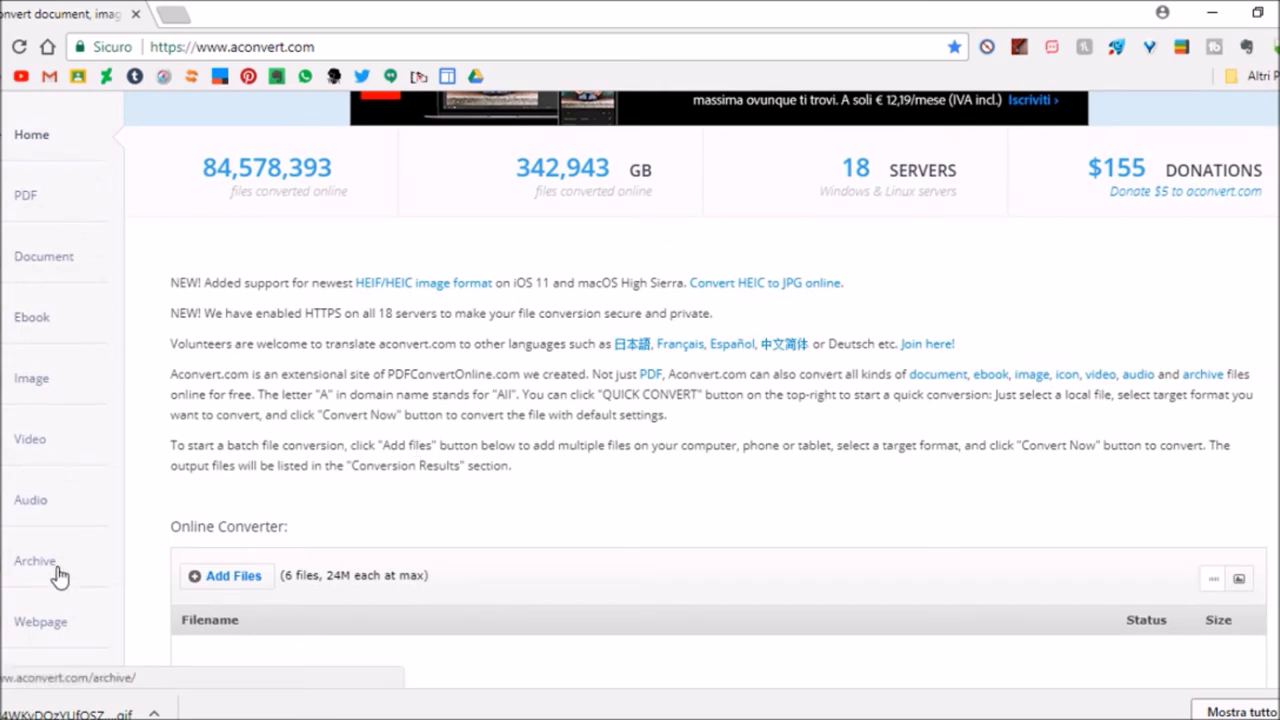
pyautogui.click(64, 406)
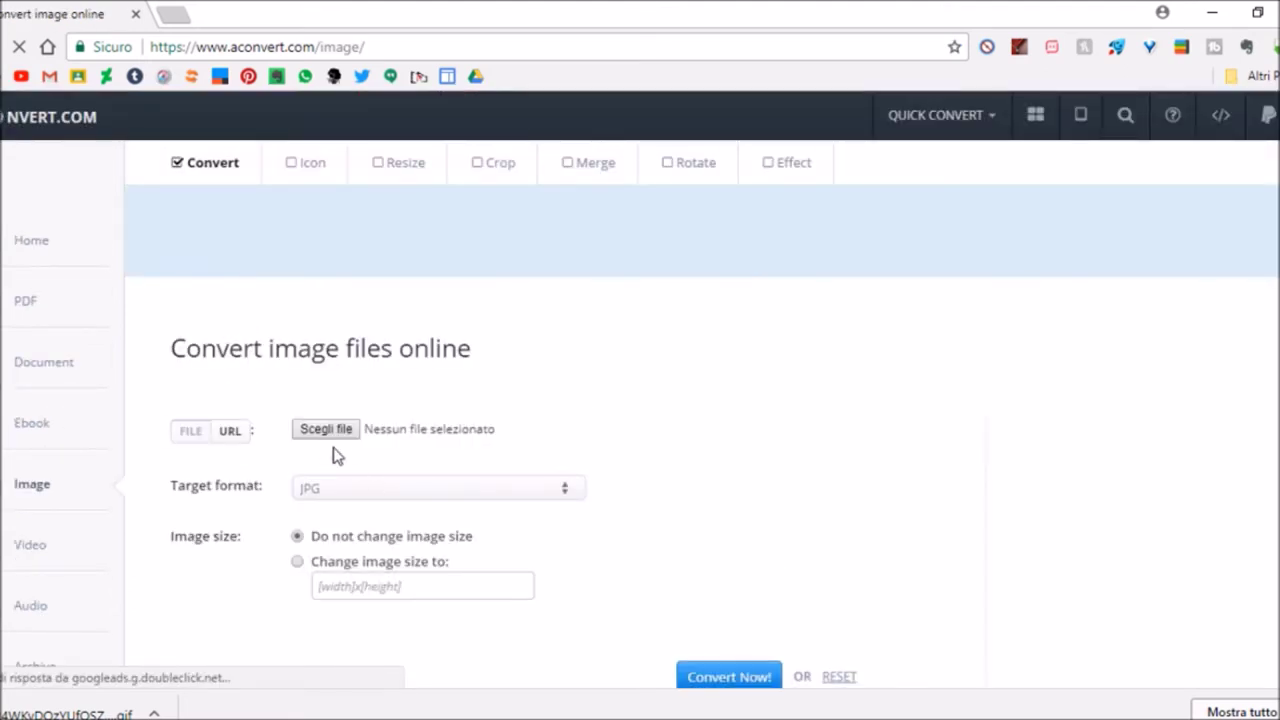
pyautogui.click(545, 486)
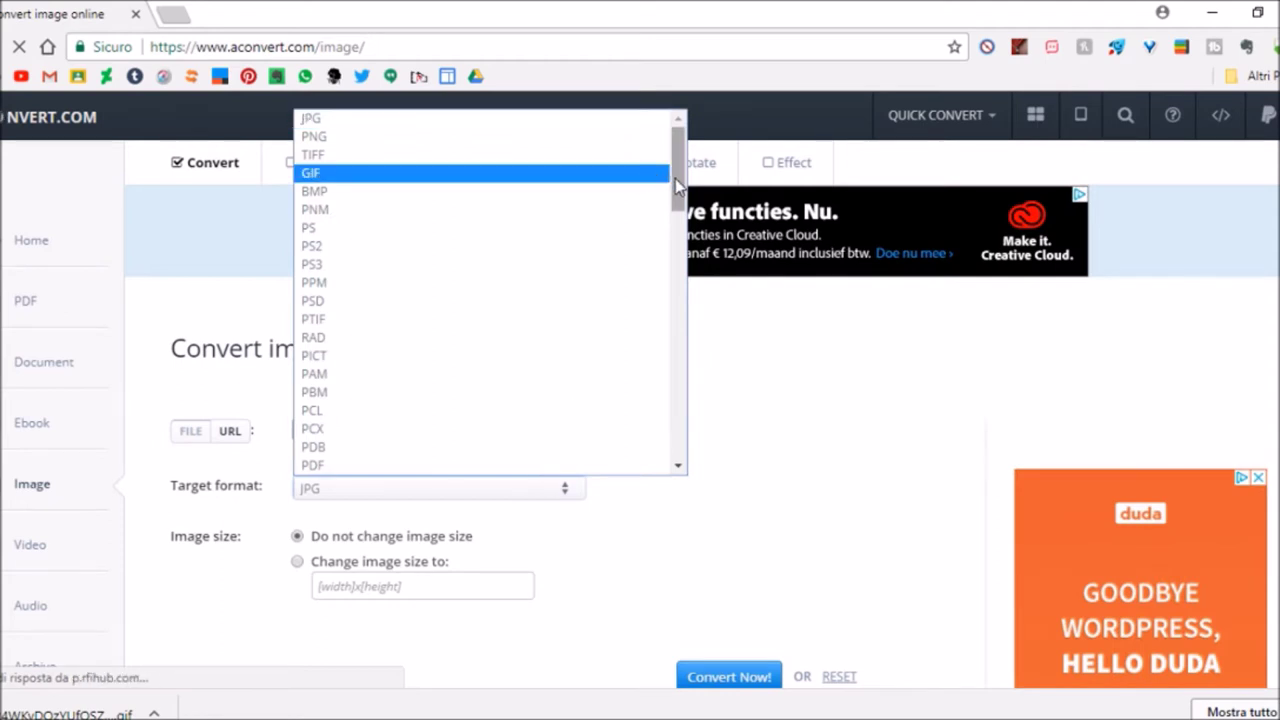
pyautogui.scroll(-10, 675, 178)
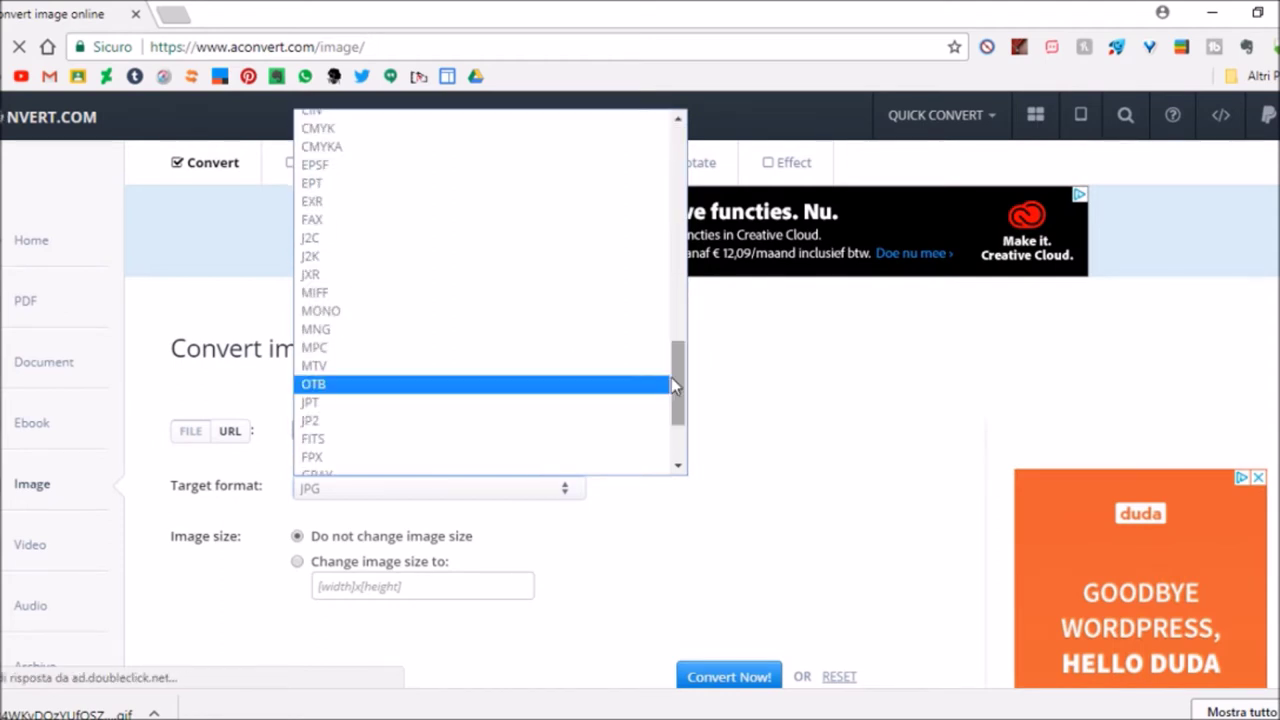
pyautogui.scroll(-2, 675, 385)
pyautogui.click(737, 442)
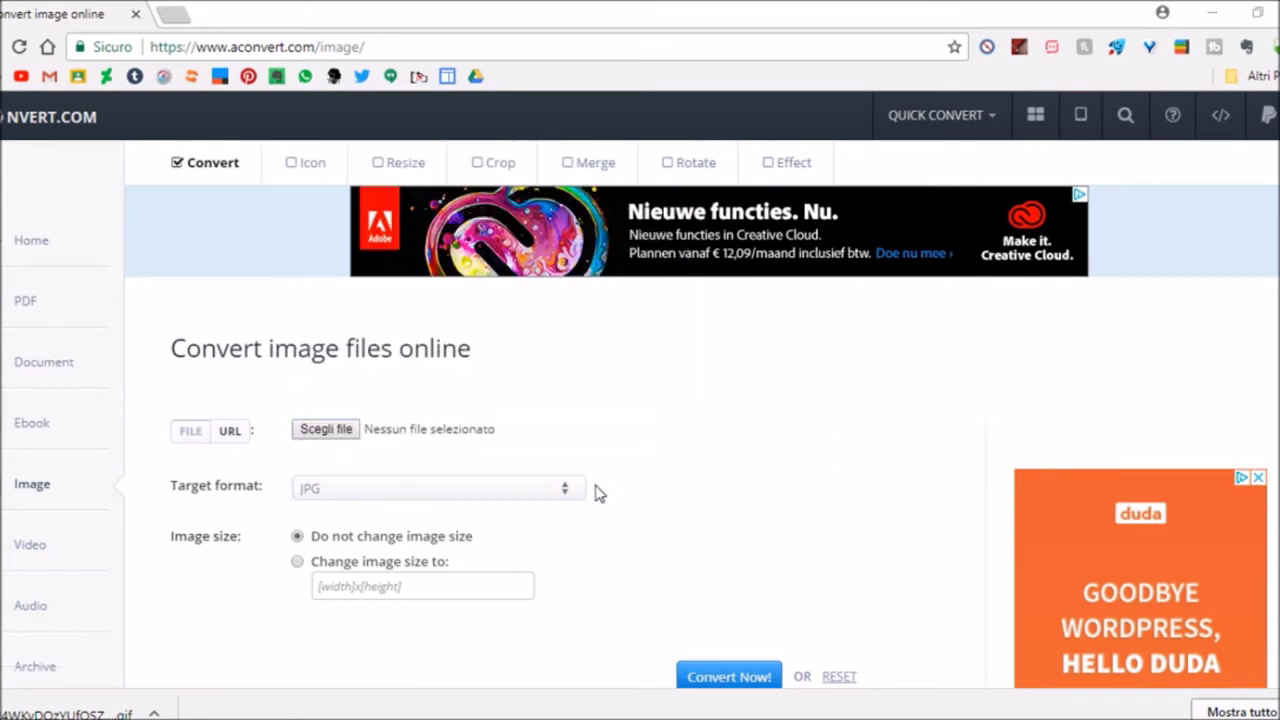
pyautogui.click(604, 9)
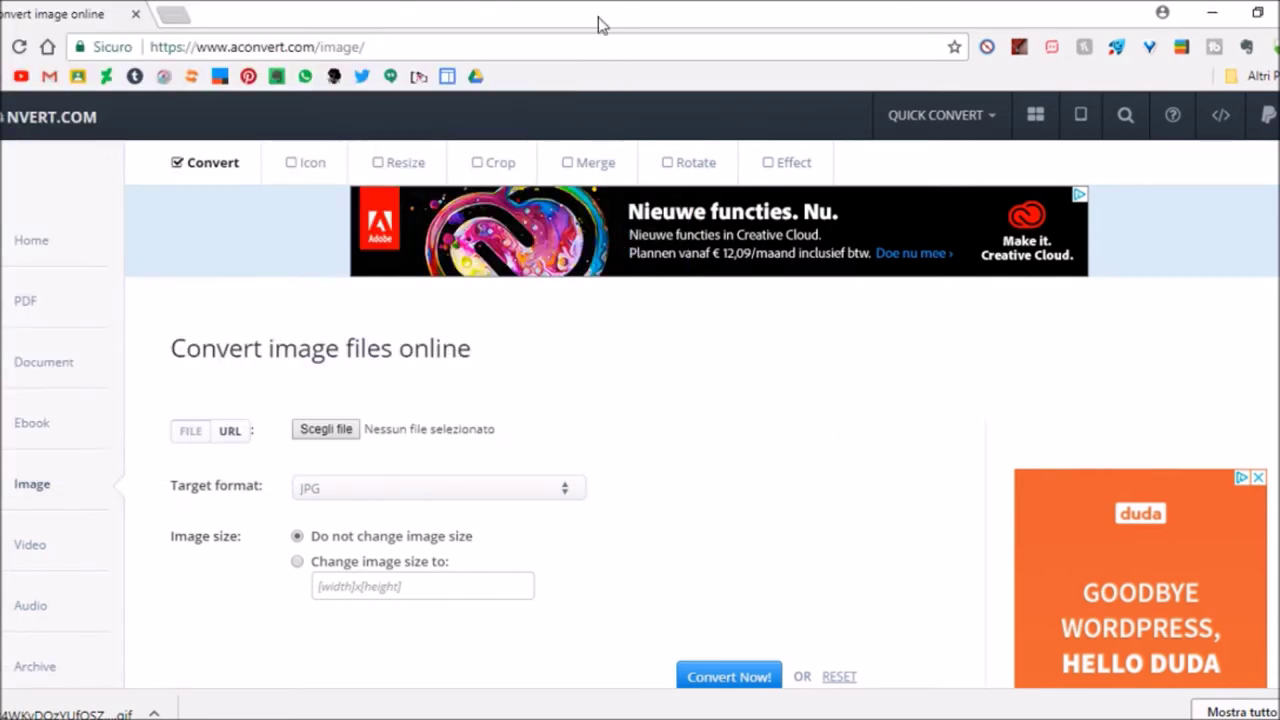
pyautogui.click(311, 163)
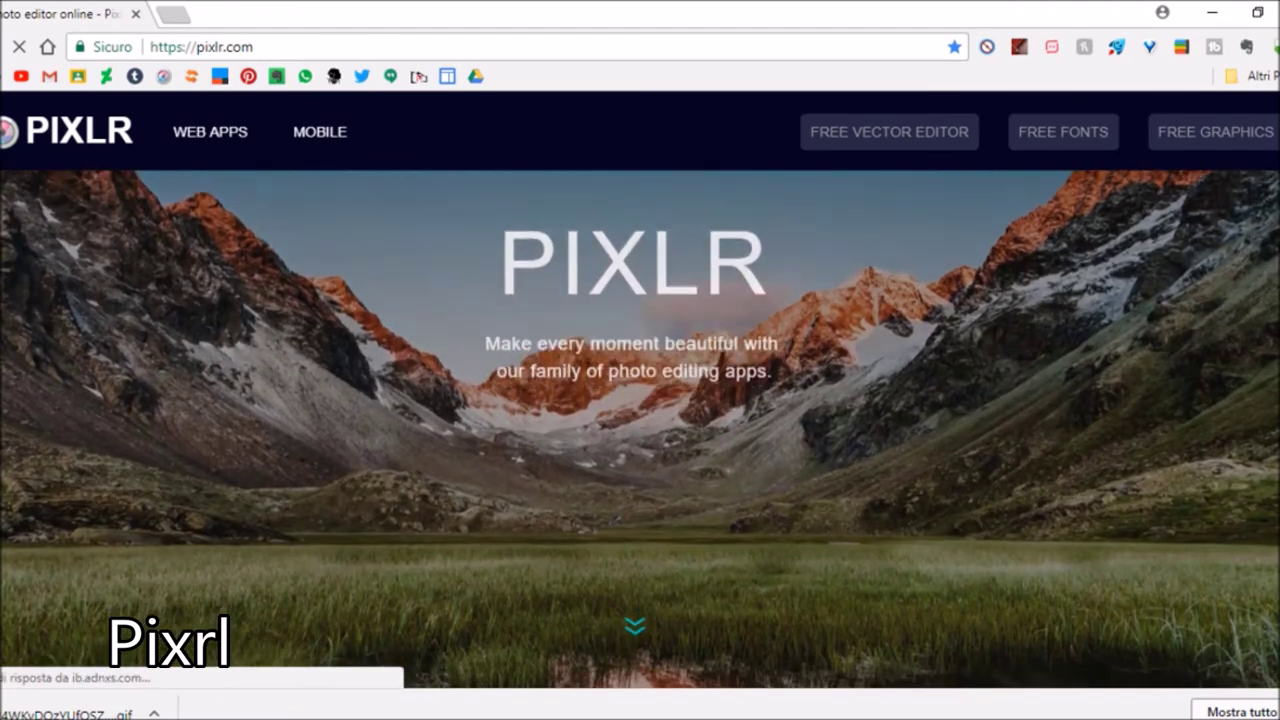
# Step: Launch the Pixlr Editor web app and open the image qq from the Desktop folder
pyautogui.scroll(-2, 640, 430)
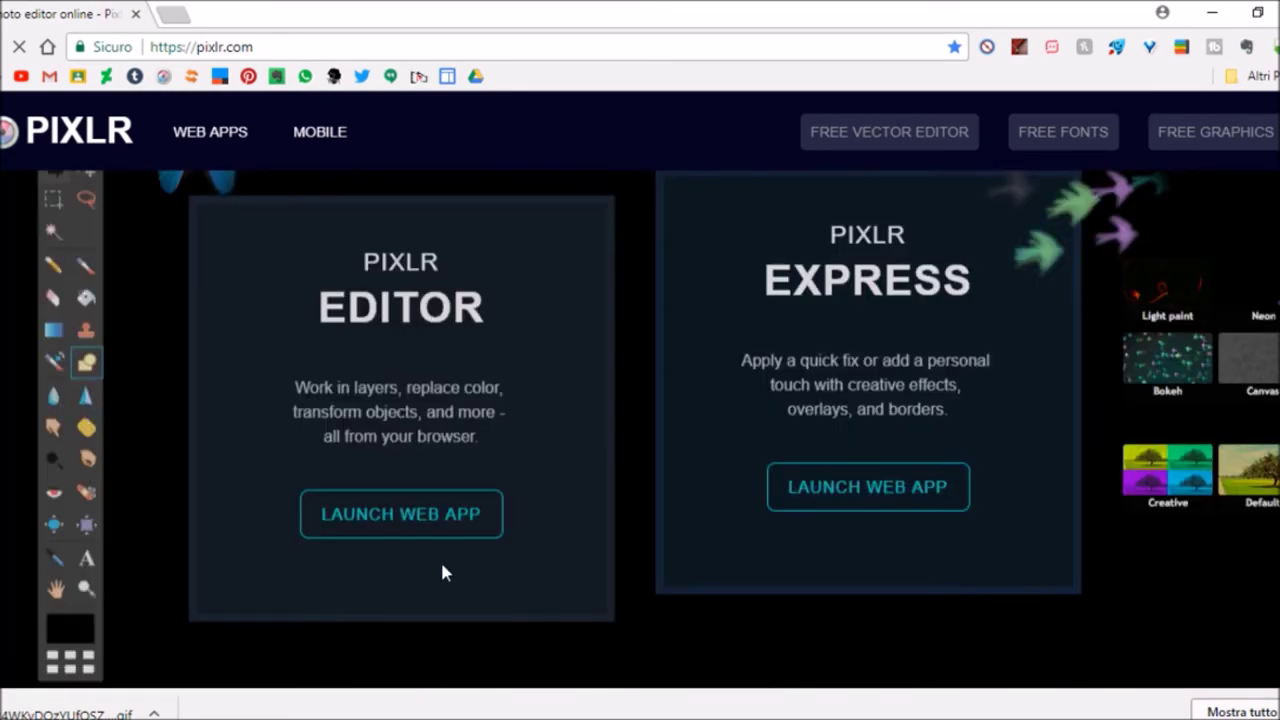
pyautogui.click(397, 533)
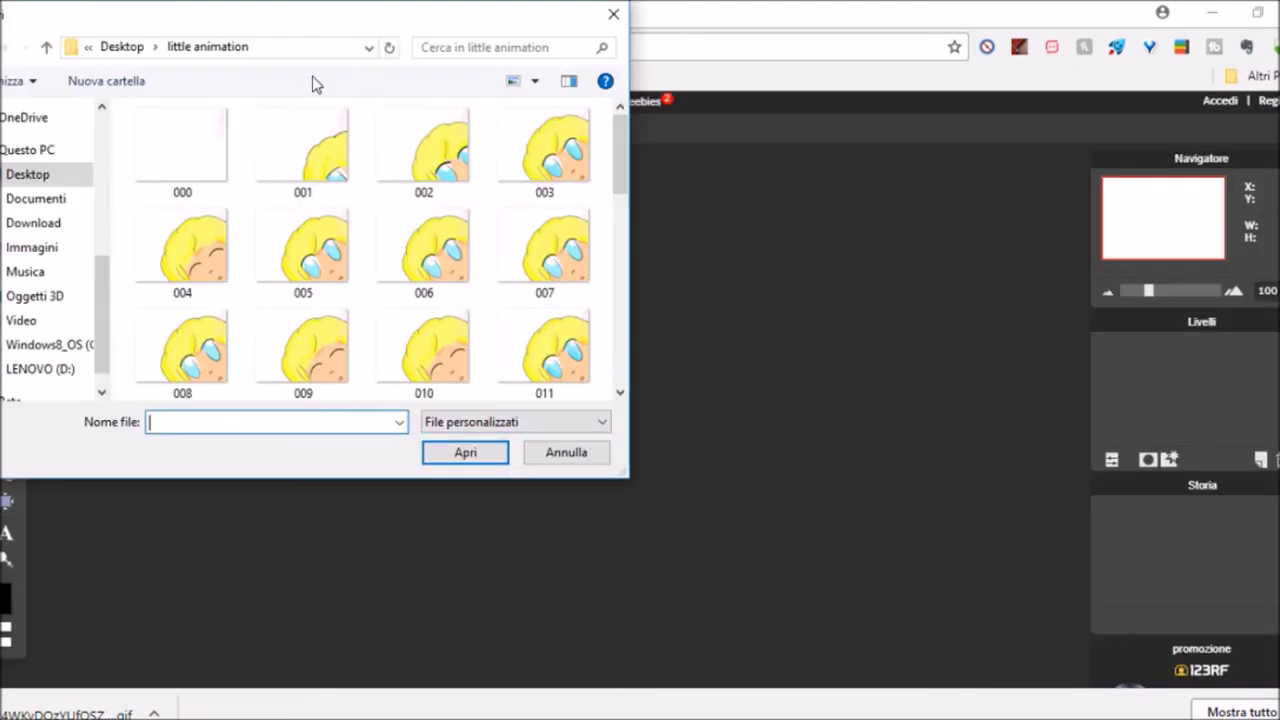
pyautogui.scroll(-5, 300, 250)
pyautogui.click(106, 80)
pyautogui.click(122, 46)
pyautogui.doubleClick(396, 358)
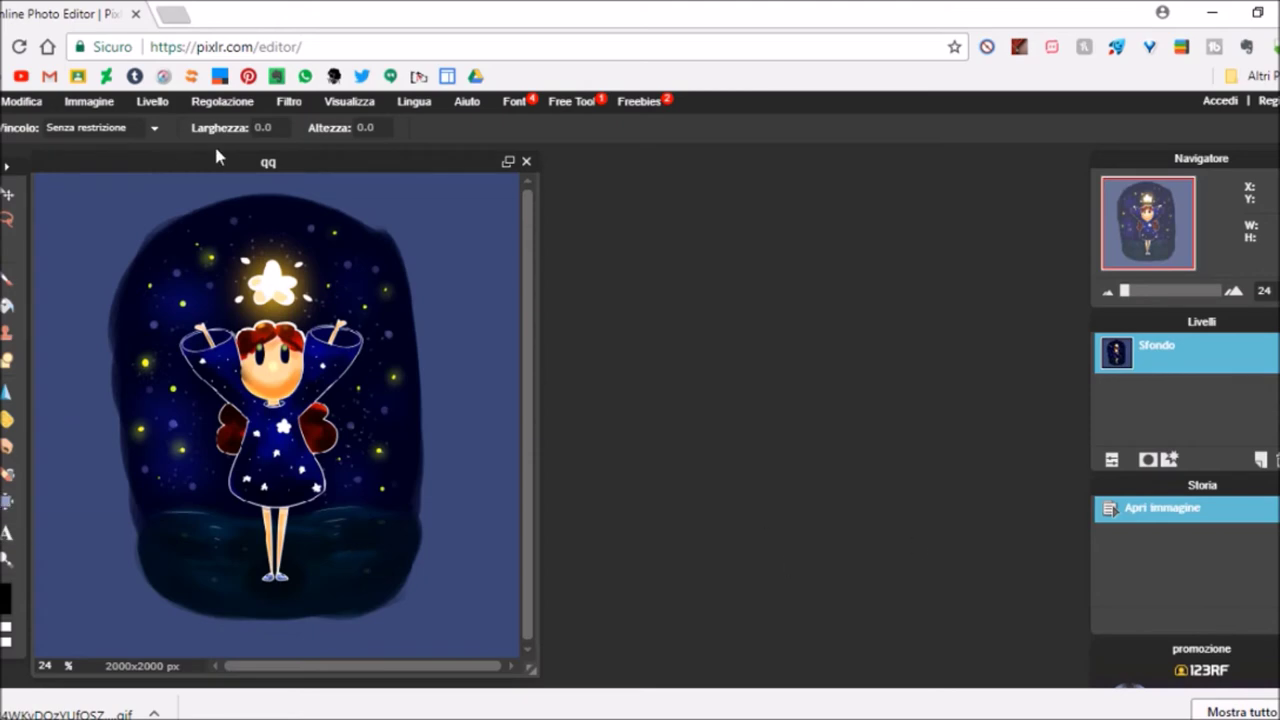
# Step: Brighten the starry girl image by bending the RGB curve upward in the Curve adjustment
pyautogui.click(89, 101)
pyautogui.click(240, 197)
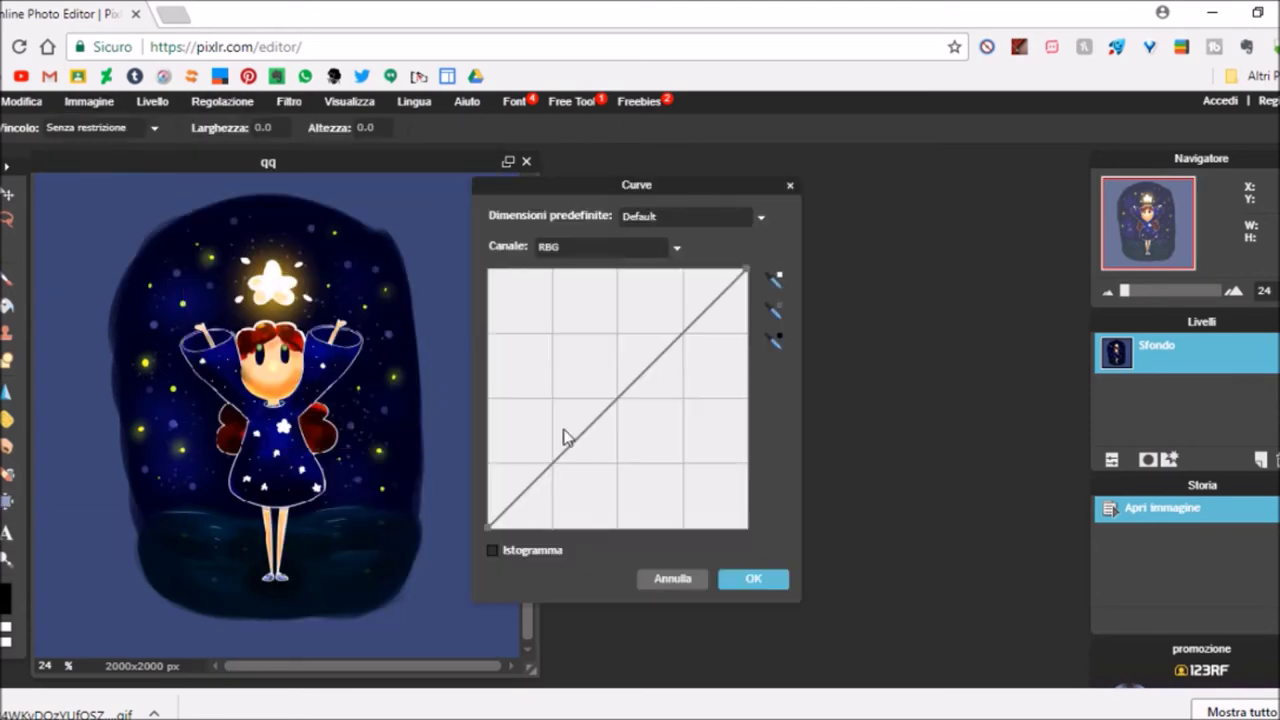
pyautogui.moveTo(565, 437); pyautogui.dragTo(686, 292)
pyautogui.moveTo(706, 347)
pyautogui.mouseDown()
pyautogui.moveTo(714, 340)
pyautogui.moveTo(709, 354)
pyautogui.moveTo(689, 331)
pyautogui.mouseUp()
pyautogui.click(753, 578)
# Step: Try the Foto antica adjustment and a smudge stroke on the image, and undo both
pyautogui.click(222, 101)
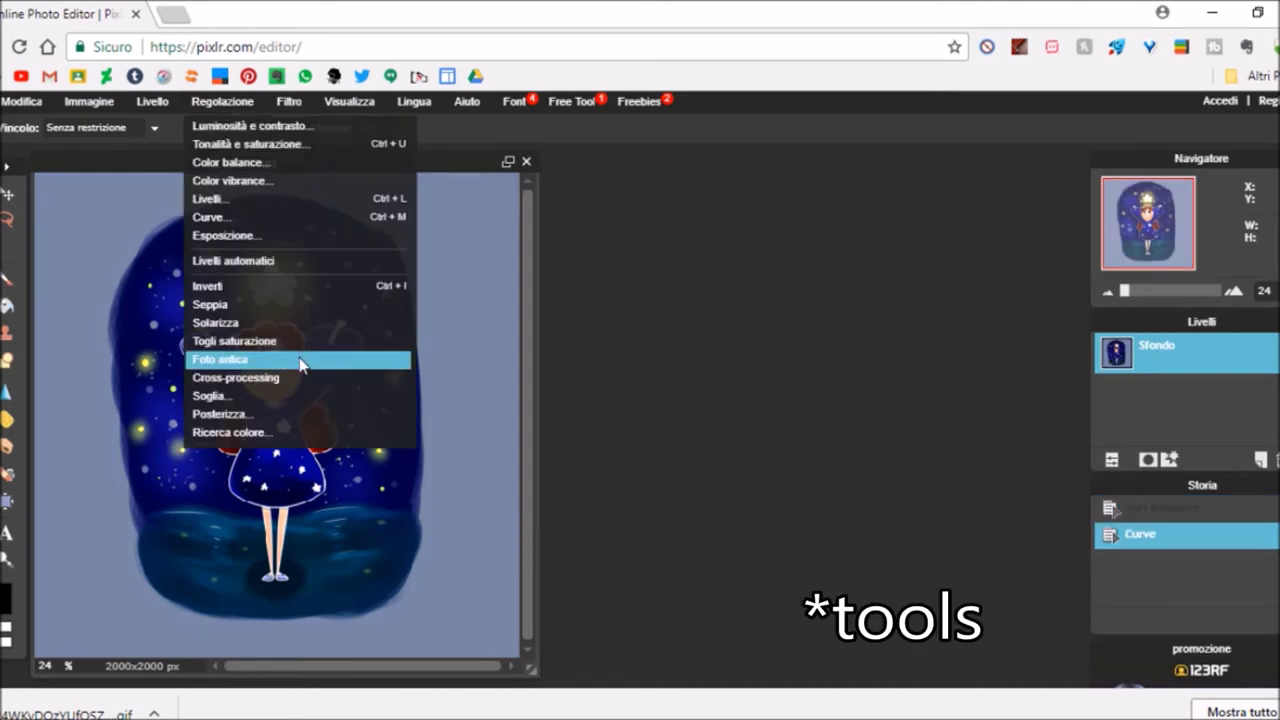
pyautogui.click(232, 358)
pyautogui.click(289, 101)
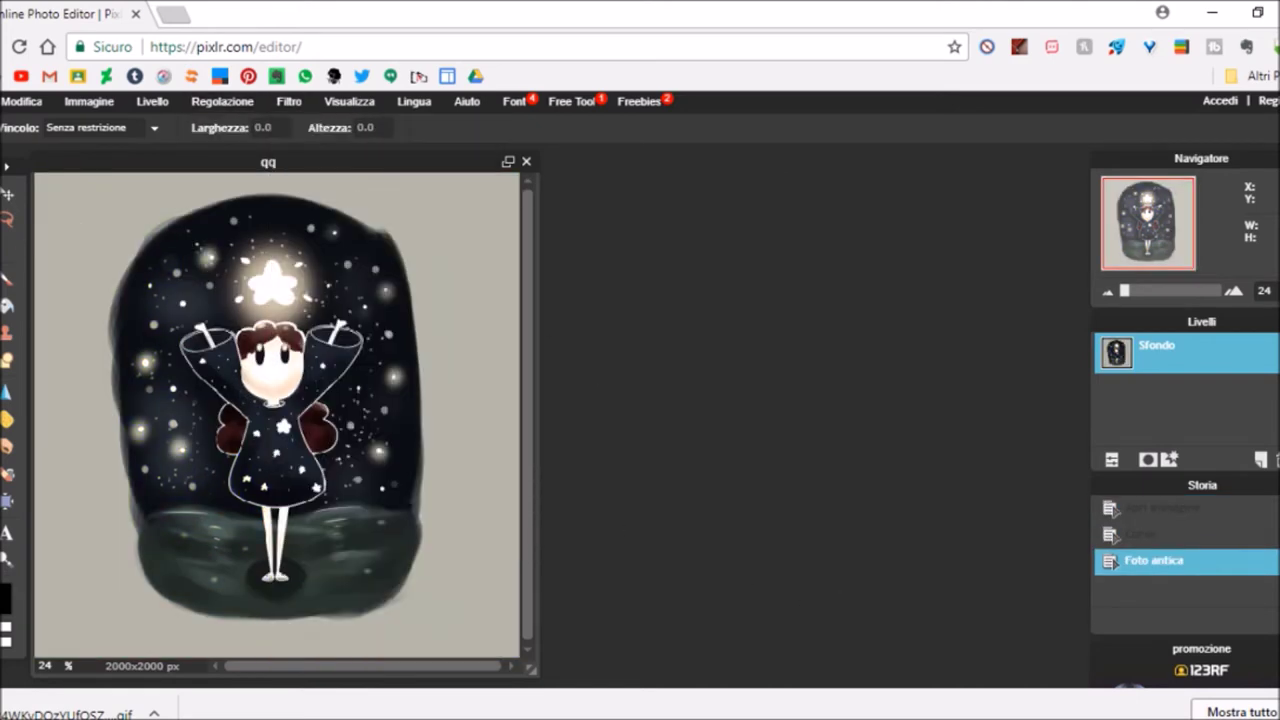
pyautogui.click(7, 447)
pyautogui.click(125, 375)
pyautogui.hotkey('ctrl', 'z')
pyautogui.hotkey('ctrl', 'z')
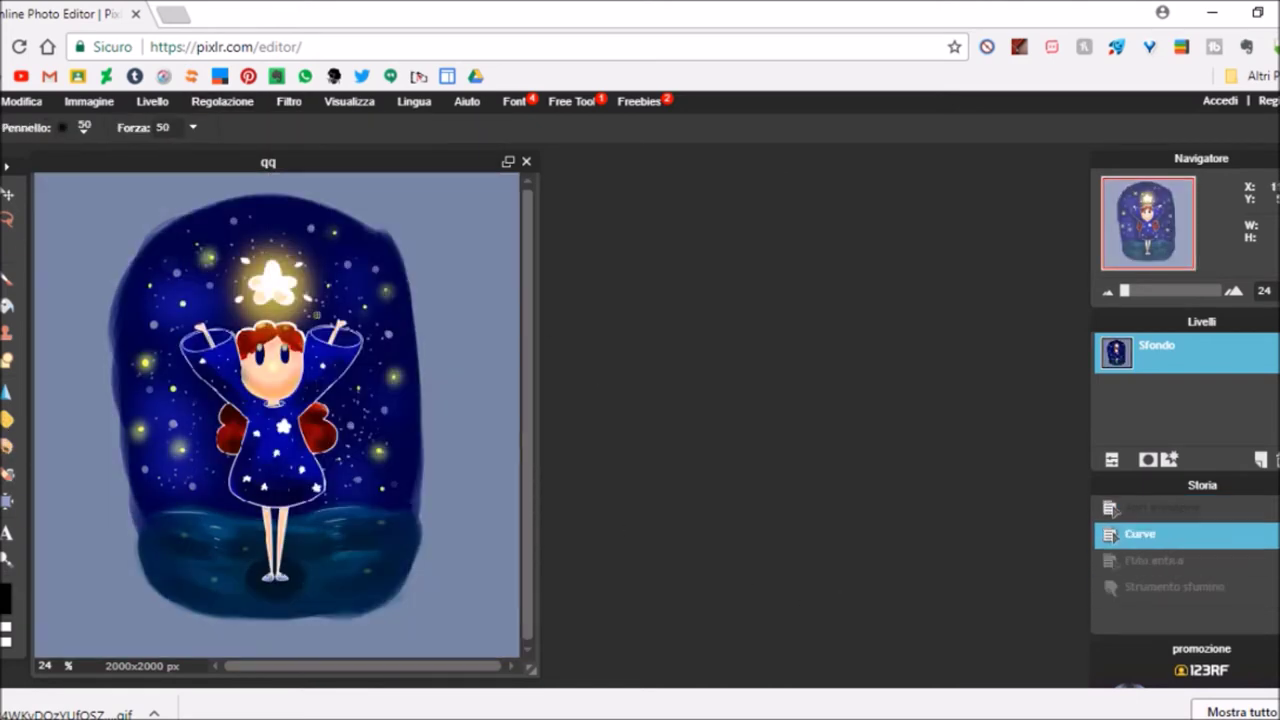
# Step: Smudge the water beside the girl's legs with a size 200 brush, then undo and redo the stroke to compare
pyautogui.click(68, 133)
pyautogui.click(375, 190)
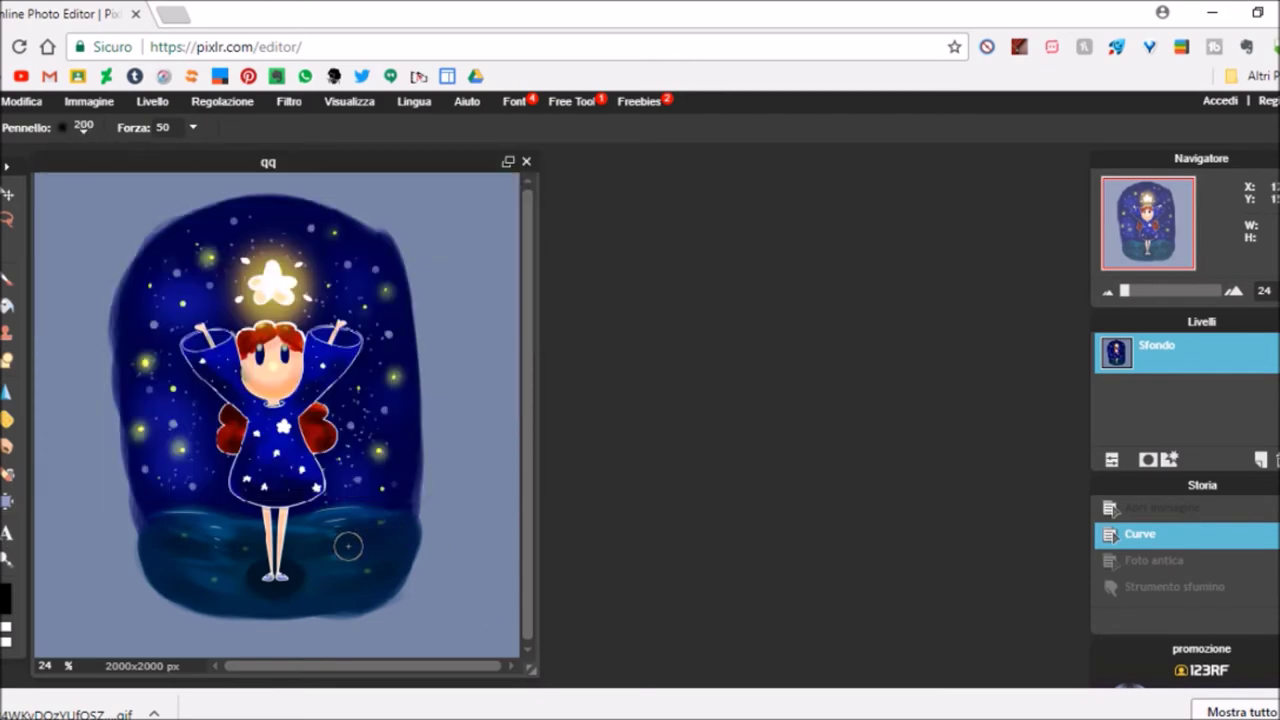
pyautogui.moveTo(348, 545); pyautogui.dragTo(286, 548)
pyautogui.hotkey('ctrl', 'z')
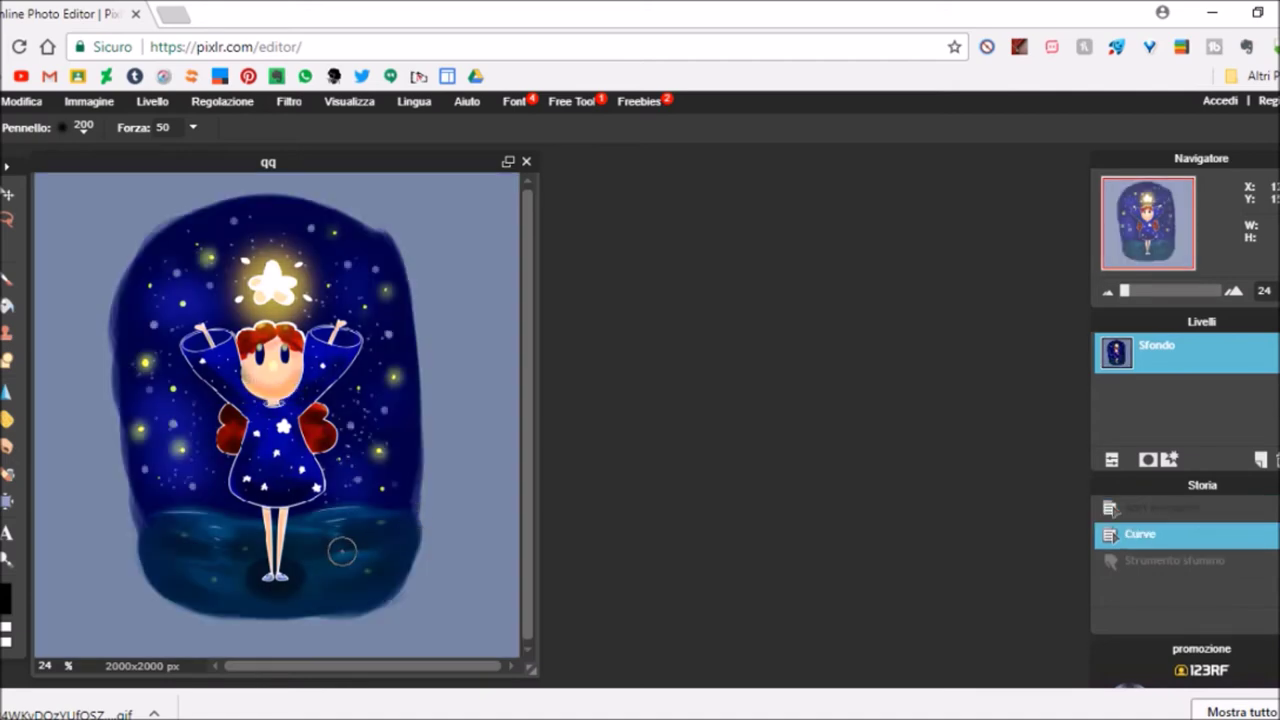
pyautogui.hotkey('ctrl', 'y')
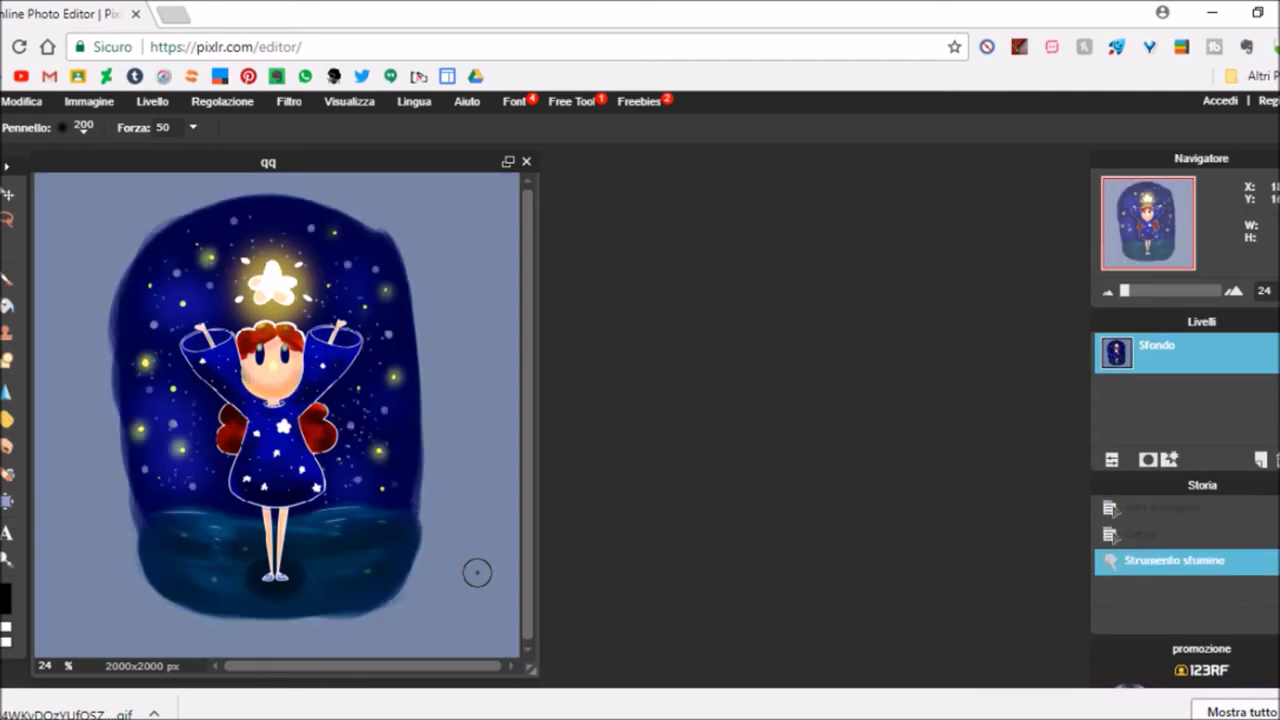
# Step: Distort the glowing dots to the left of the girl using the Deforma tool at size 150
pyautogui.click(8, 500)
pyautogui.moveTo(160, 391); pyautogui.dragTo(172, 390)
pyautogui.click(171, 389)
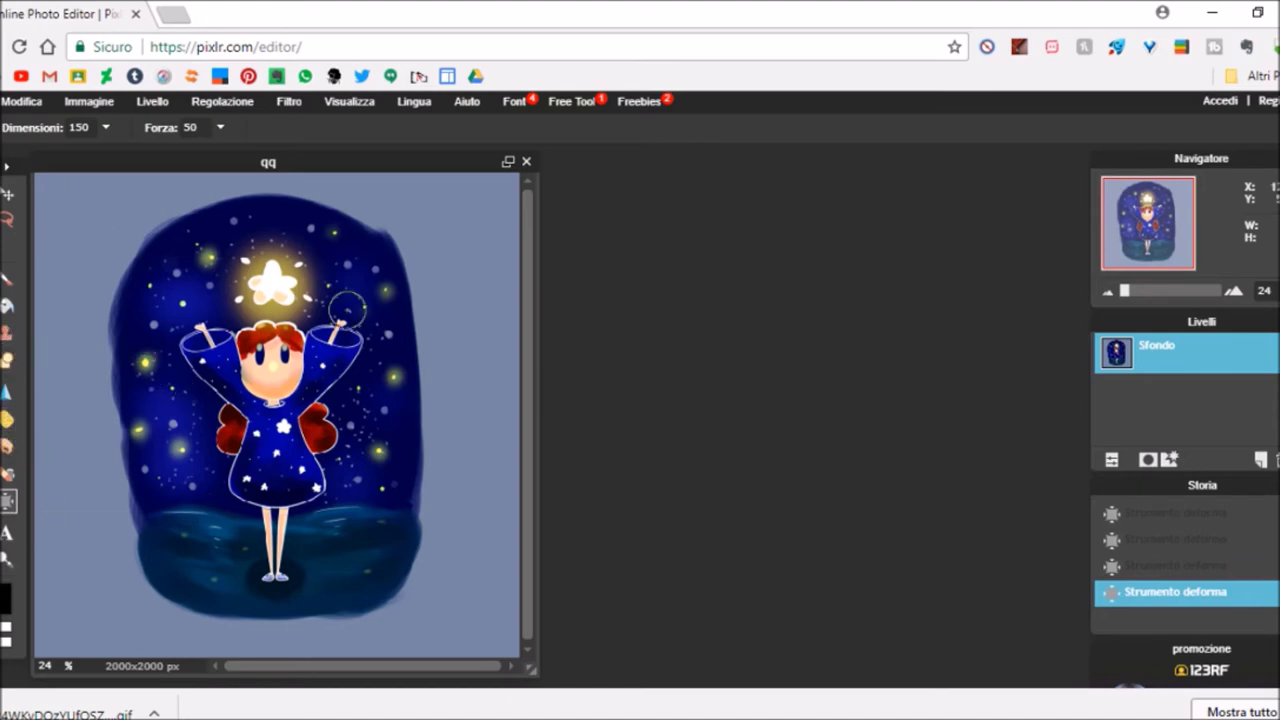
# Step: Select the dark blue sky with the magic wand, try deleting it, and undo the deletion
pyautogui.press('w')
pyautogui.click(228, 306)
pyautogui.press('Delete')
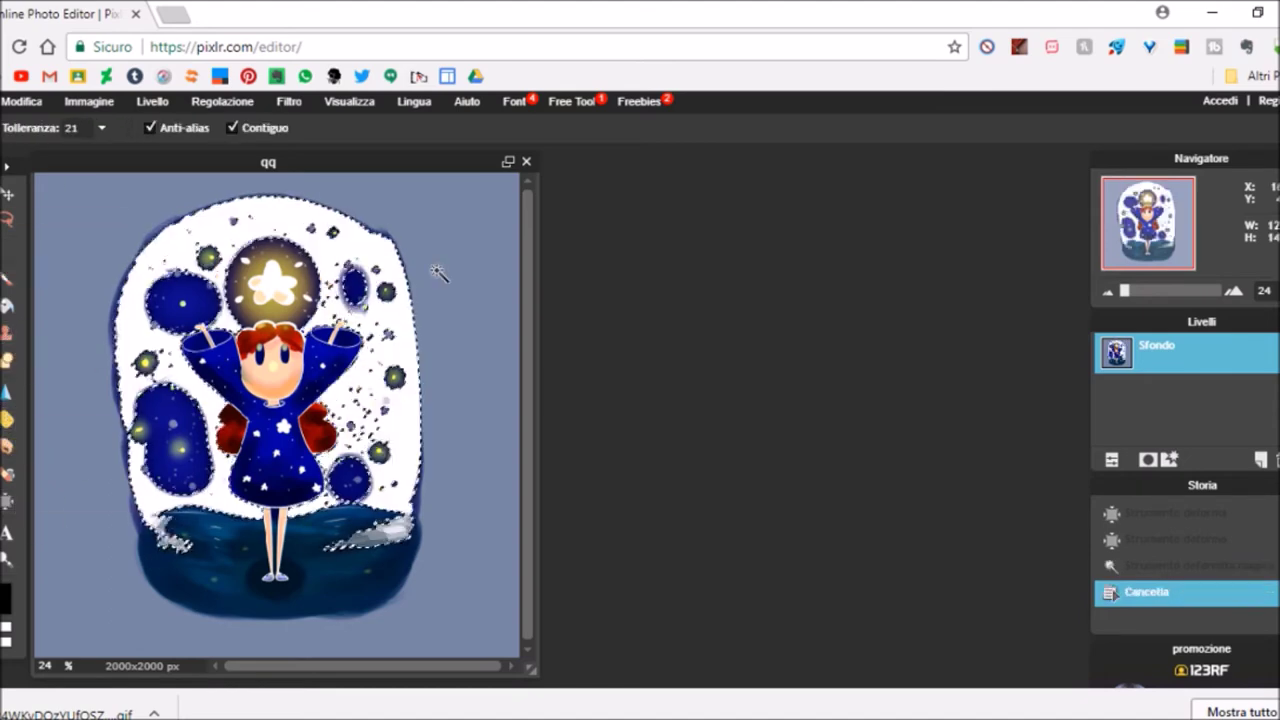
pyautogui.hotkey('ctrl', 'z')
# Step: Cut the selected sky, paste it onto a new layer, and shift that layer down over the drawing
pyautogui.hotkey('ctrl', 'x')
pyautogui.hotkey('ctrl', 'v')
pyautogui.press('v')
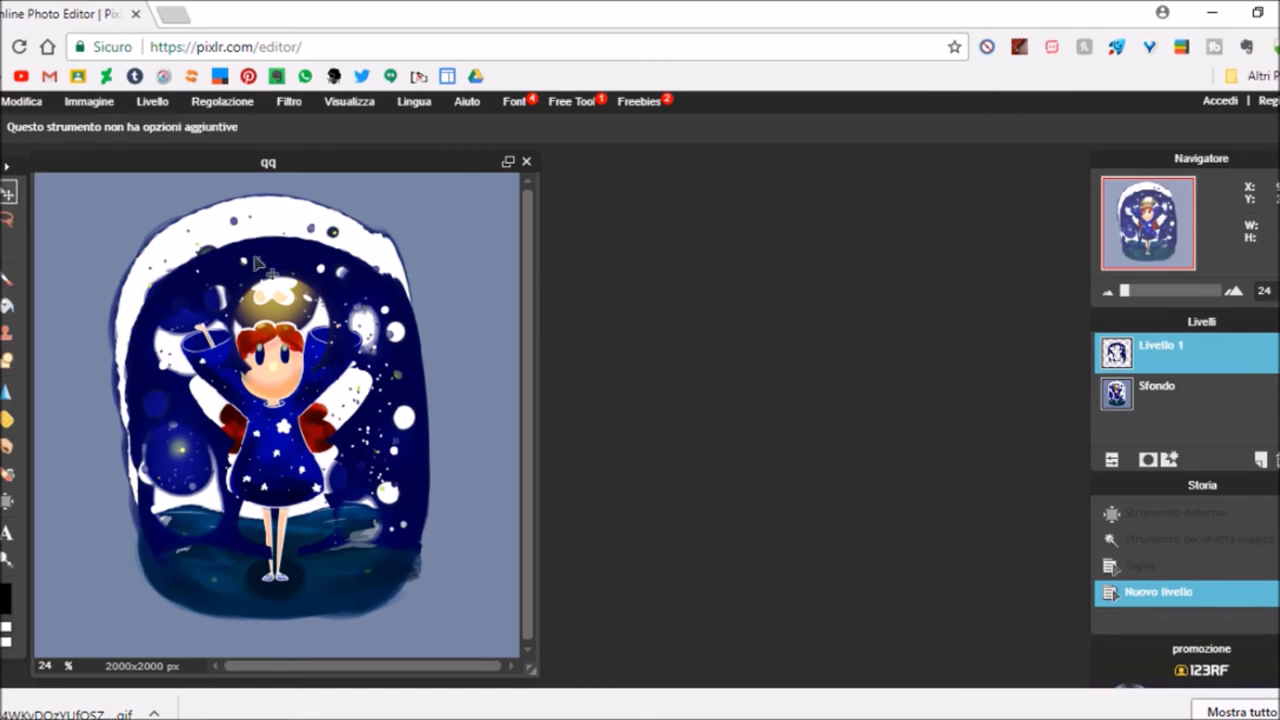
pyautogui.moveTo(258, 232); pyautogui.dragTo(262, 236)
pyautogui.click(289, 101)
pyautogui.click(345, 297)
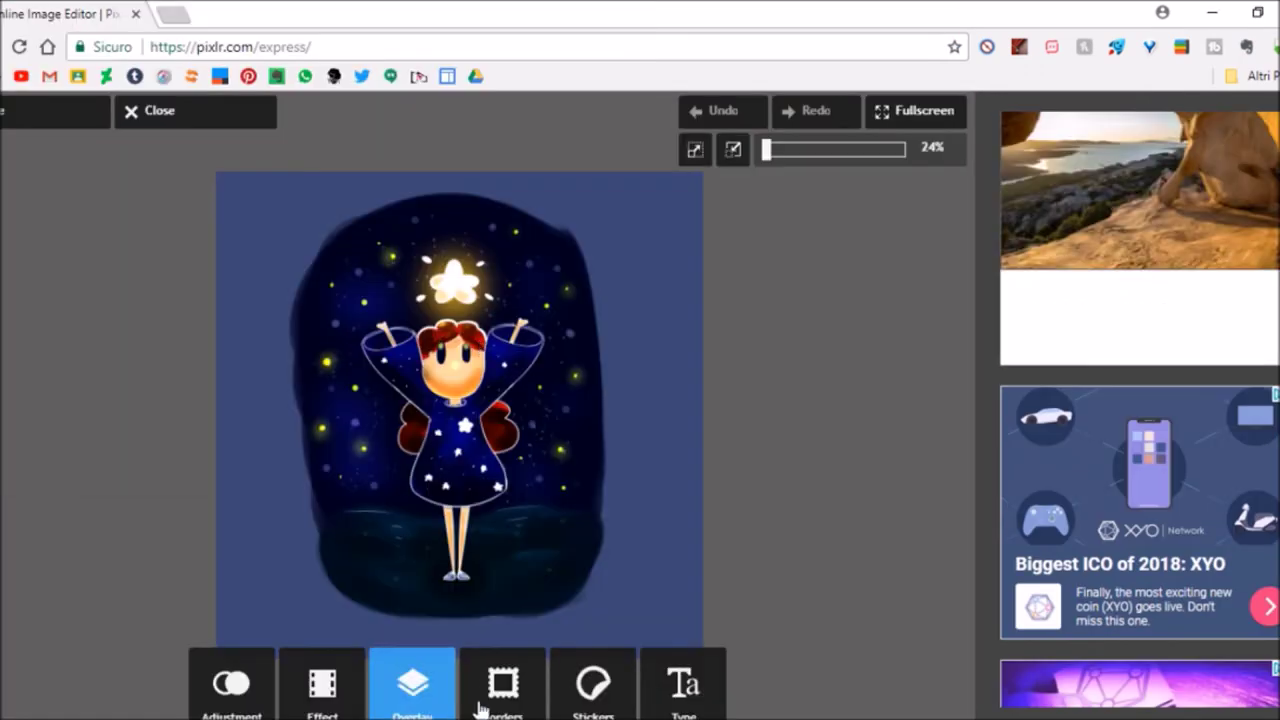
# Step: Preview effects on the starry girl image in Pixlr Express
pyautogui.click(551, 642)
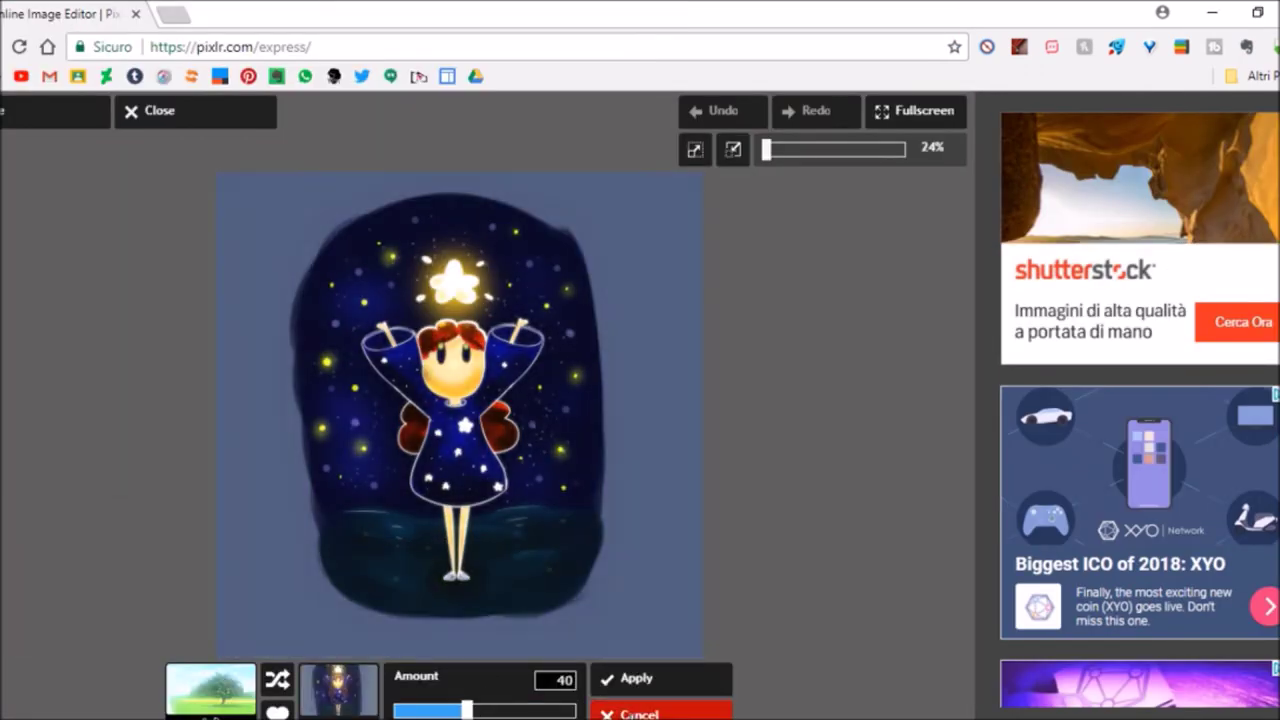
pyautogui.click(338, 690)
pyautogui.click(410, 590)
pyautogui.click(325, 706)
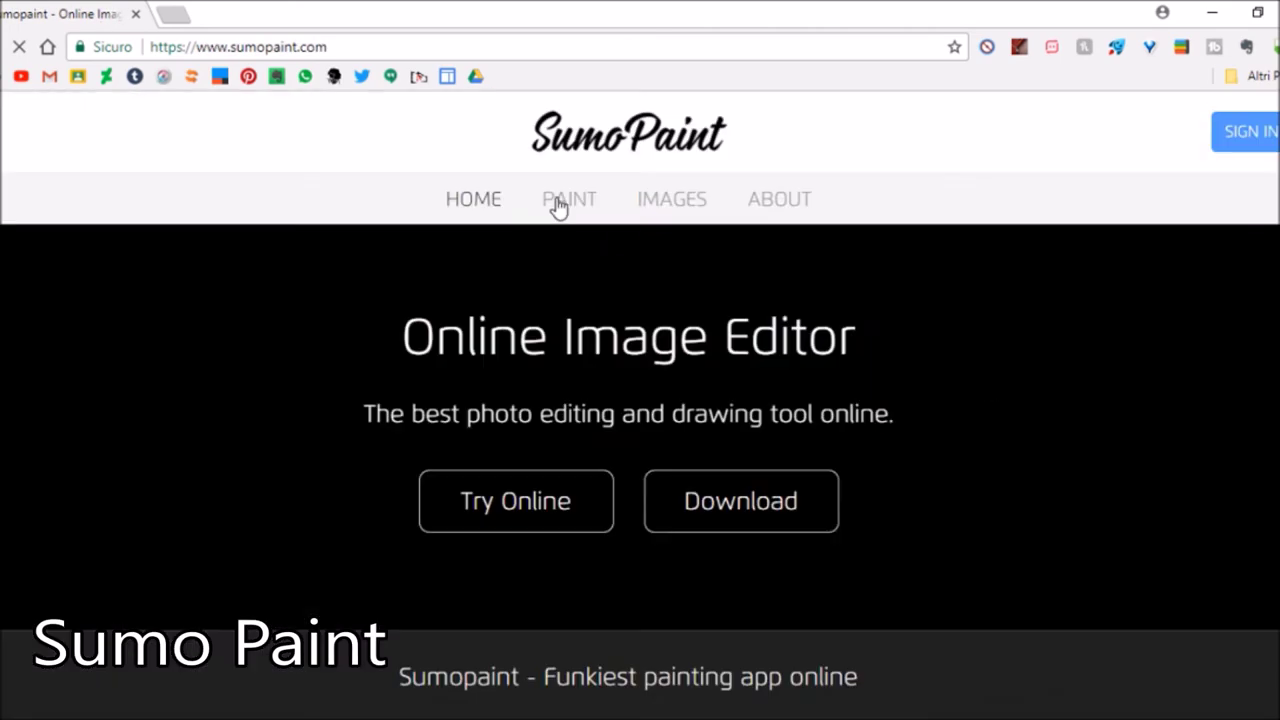
# Step: Open Sumo Paint's online editor and activate Flash for it
pyautogui.click(557, 203)
pyautogui.scroll(-4, 575, 330)
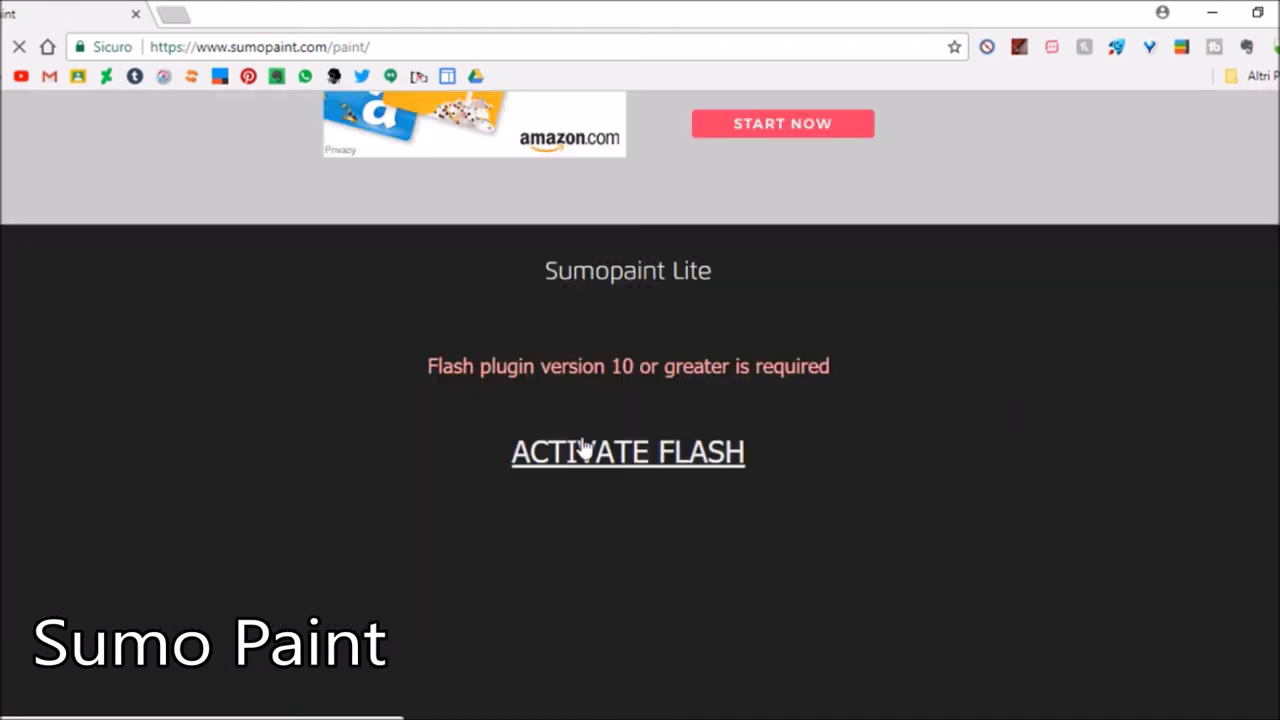
pyautogui.click(586, 454)
pyautogui.click(254, 151)
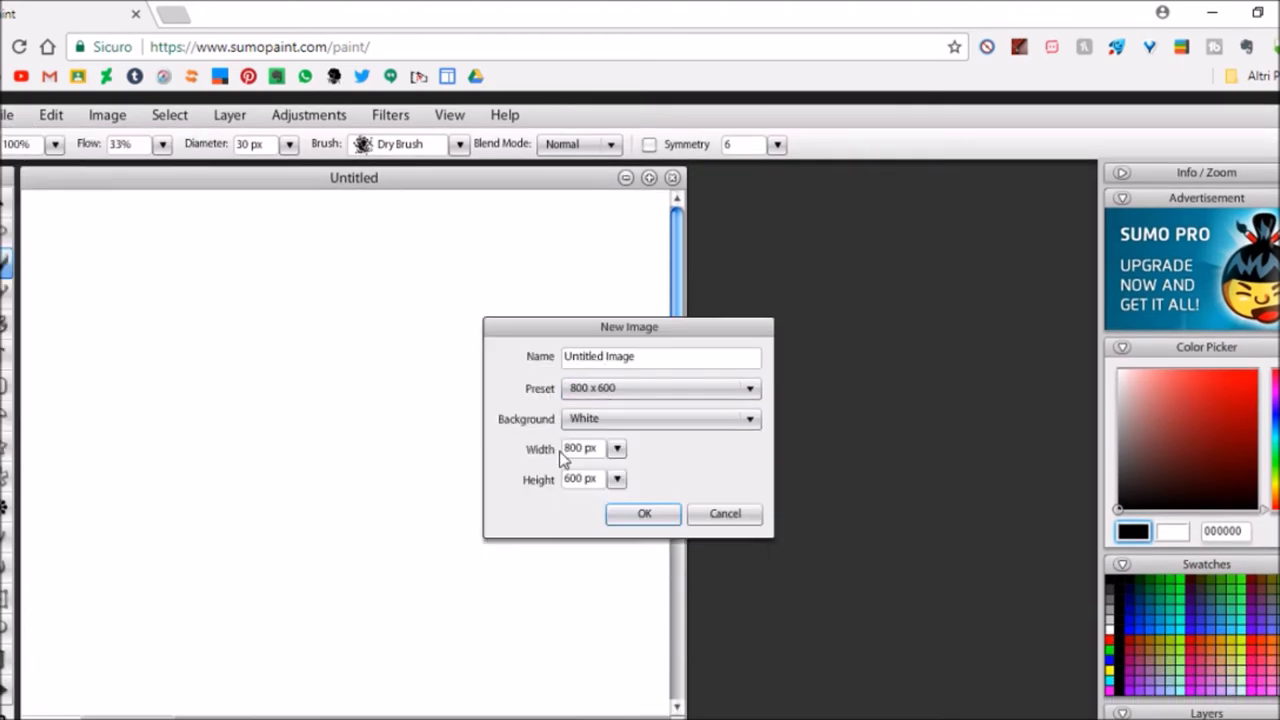
# Step: Create a new white image 700 px wide and 700 px high
pyautogui.click(575, 447)
pyautogui.write('1436')
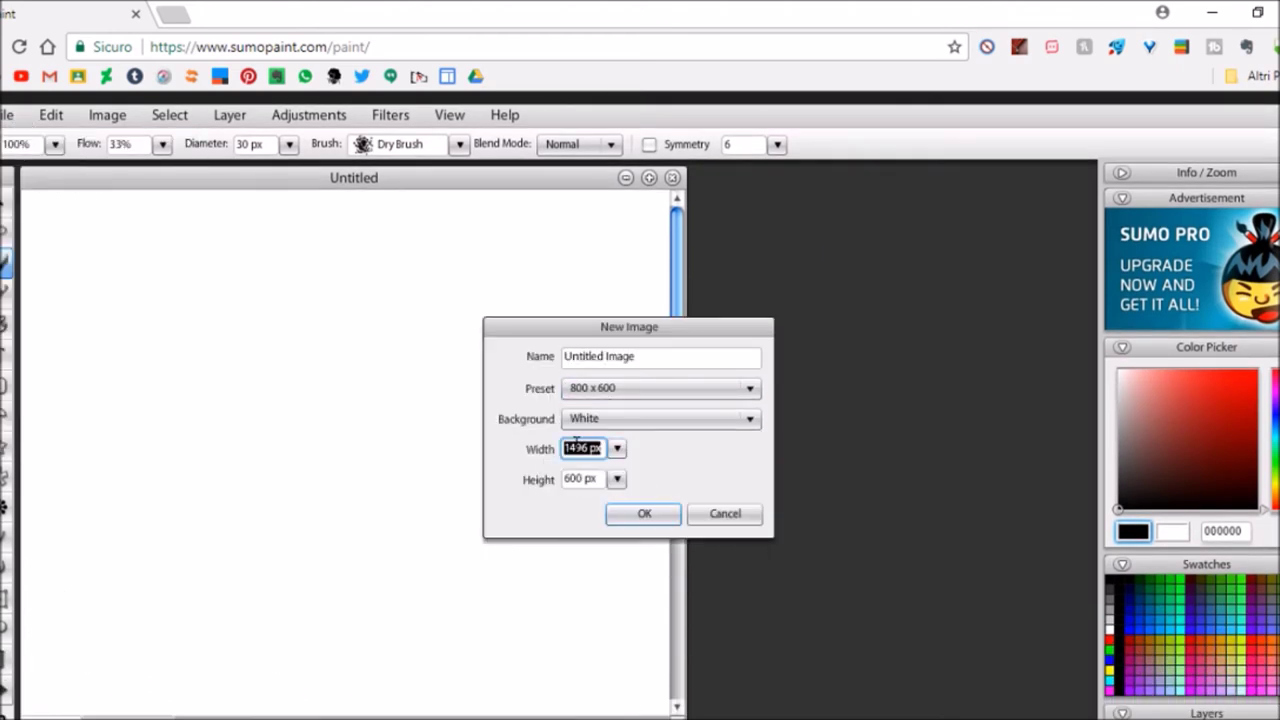
pyautogui.write('700')
pyautogui.press('Tab')
pyautogui.write('700')
pyautogui.press('Return')
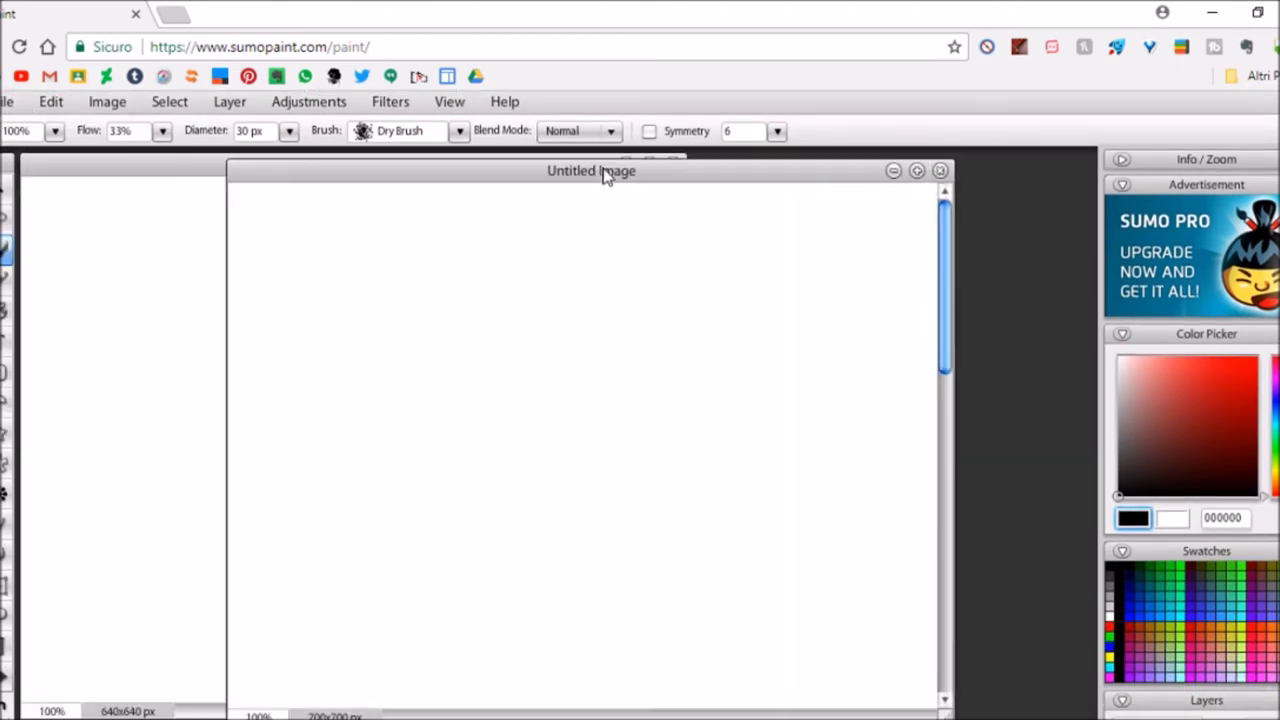
# Step: Draw a thin black spiral in the upper part of the canvas and a thick black horizontal bar beneath it
pyautogui.click(5, 278)
pyautogui.moveTo(314, 277); pyautogui.dragTo(414, 237)
pyautogui.hotkey('ctrl', 'z')
pyautogui.moveTo(455, 430)
pyautogui.mouseDown()
pyautogui.moveTo(423, 393)
pyautogui.moveTo(467, 298)
pyautogui.mouseUp()
pyautogui.click(352, 129)
pyautogui.click(300, 194)
pyautogui.click(181, 129)
pyautogui.moveTo(120, 150); pyautogui.dragTo(160, 150)
pyautogui.moveTo(392, 510); pyautogui.dragTo(767, 510)
pyautogui.press('b')
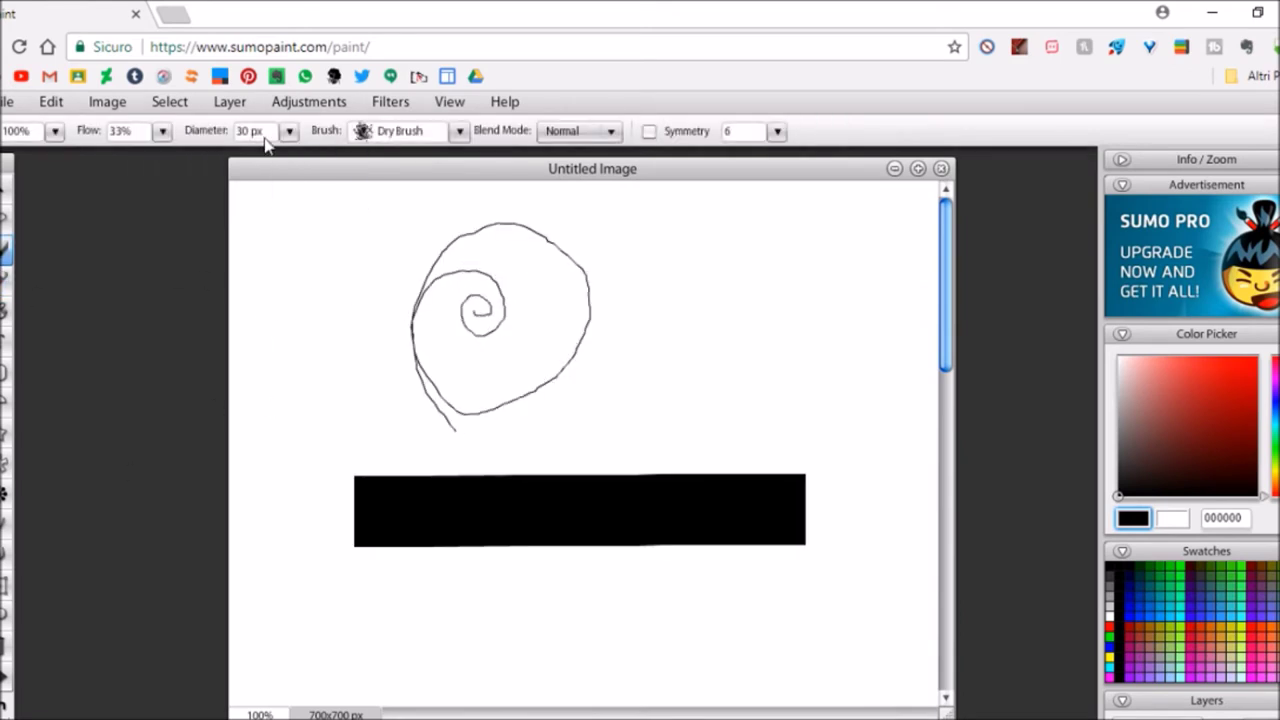
# Step: Paint a looped stroke below the black bar and a bow shape beside the spiral with the Air Brush 1 brush
pyautogui.click(459, 131)
pyautogui.click(178, 234)
pyautogui.moveTo(340, 615); pyautogui.dragTo(690, 598)
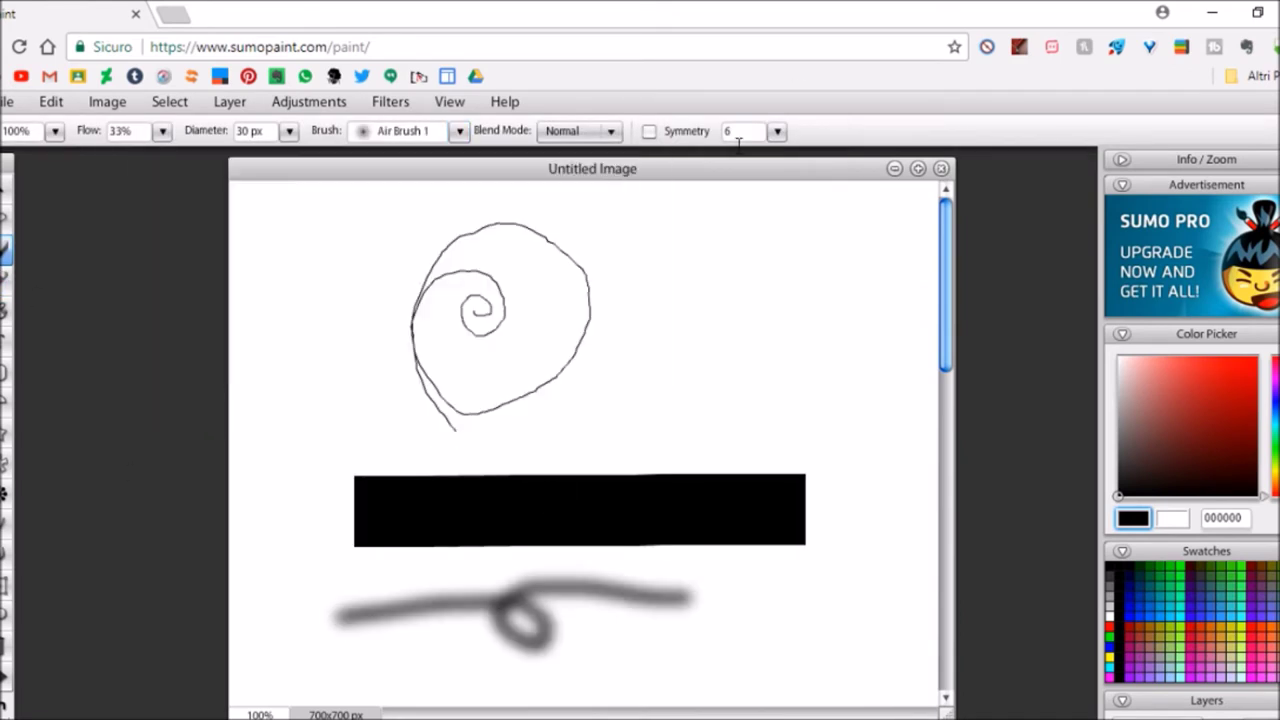
pyautogui.moveTo(770, 205)
pyautogui.mouseDown()
pyautogui.moveTo(634, 354)
pyautogui.moveTo(700, 360)
pyautogui.mouseUp()
# Step: Paint a wavy textured line between the spiral and the bar, and a shorter zigzag beside the looped stroke
pyautogui.click(459, 131)
pyautogui.click(435, 286)
pyautogui.click(459, 131)
pyautogui.moveTo(357, 429); pyautogui.dragTo(823, 423)
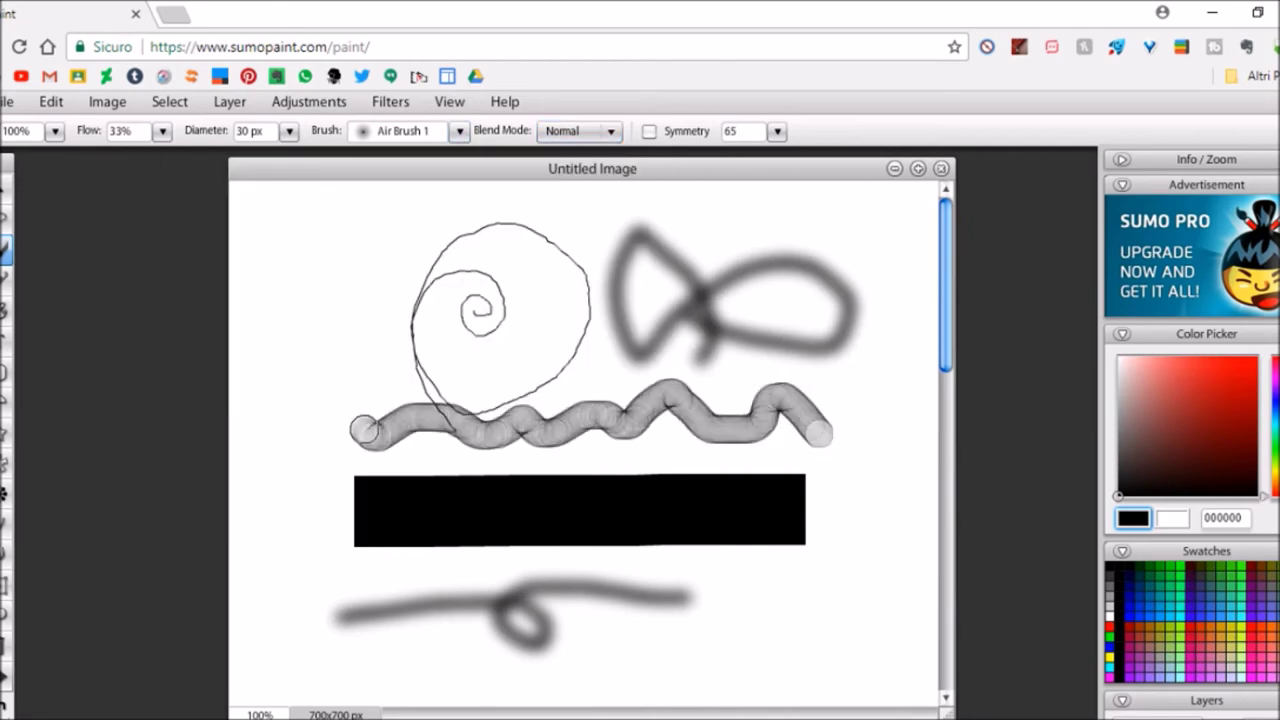
pyautogui.click(459, 131)
pyautogui.click(459, 131)
pyautogui.moveTo(725, 650); pyautogui.dragTo(875, 625)
# Step: Set the colour to cyan 69fff8 and paint a wide closed loop below the other strokes with the Circle brush
pyautogui.scroll(-5, 600, 400)
pyautogui.click(1200, 356)
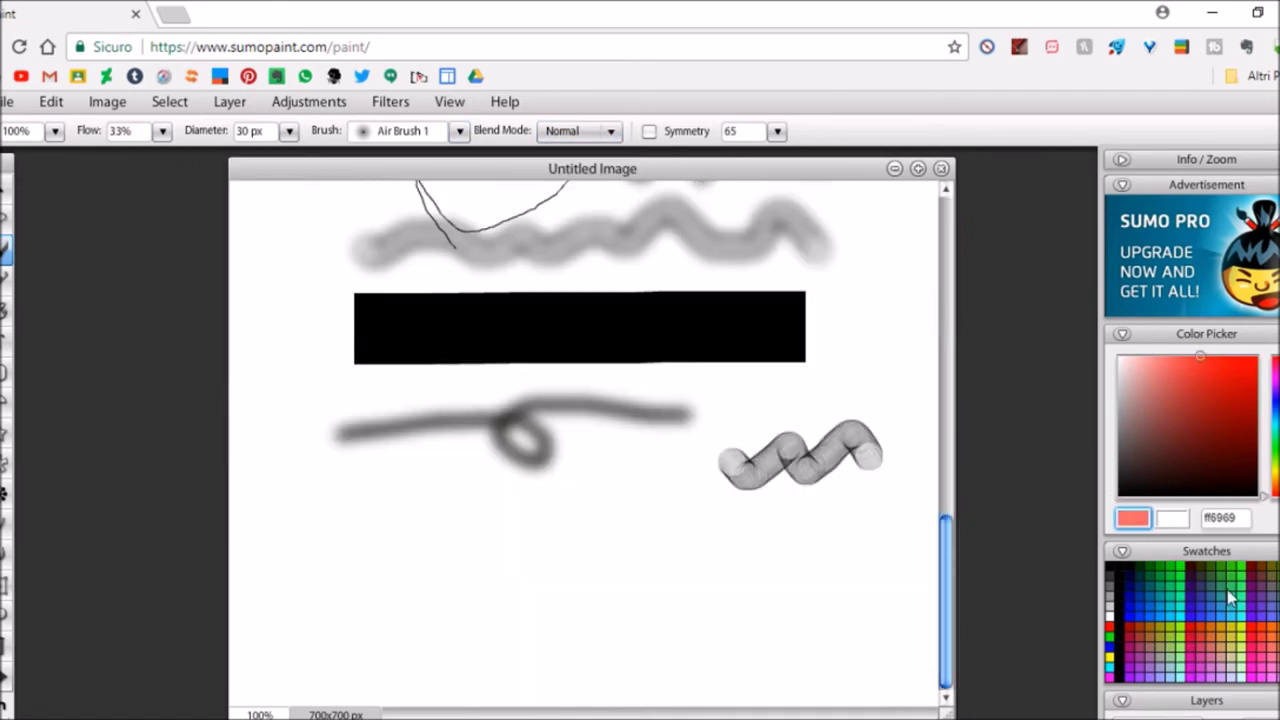
pyautogui.click(1272, 428)
pyautogui.moveTo(305, 600); pyautogui.dragTo(500, 570)
pyautogui.hotkey('ctrl', 'z')
pyautogui.click(459, 131)
pyautogui.click(330, 234)
pyautogui.click(435, 286)
pyautogui.moveTo(419, 525)
pyautogui.mouseDown()
pyautogui.moveTo(346, 640)
pyautogui.moveTo(320, 575)
pyautogui.mouseUp()
# Step: Add a new layer above the background and hide the background layer
pyautogui.click(1121, 184)
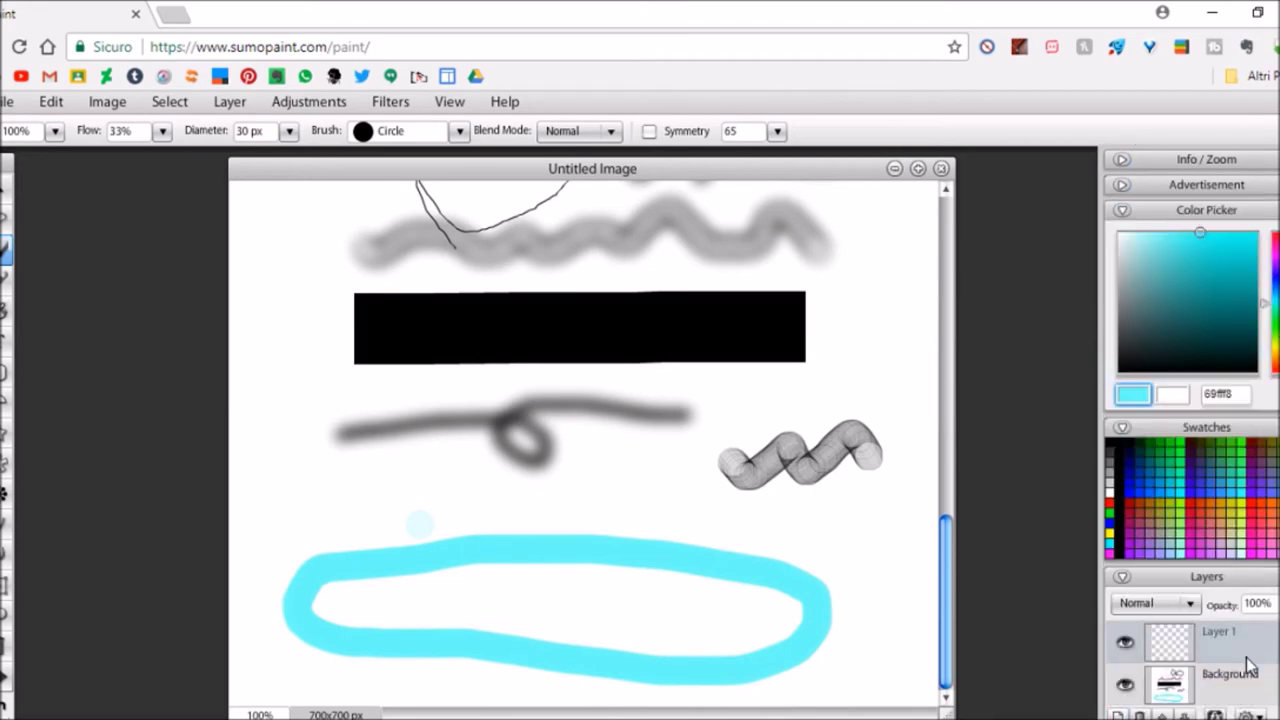
pyautogui.click(1118, 716)
pyautogui.click(1125, 684)
# Step: Handwrite "Hi!" in cyan on the new layer with the 30 px Circle brush
pyautogui.moveTo(340, 222); pyautogui.dragTo(302, 358)
pyautogui.moveTo(308, 290); pyautogui.dragTo(398, 285)
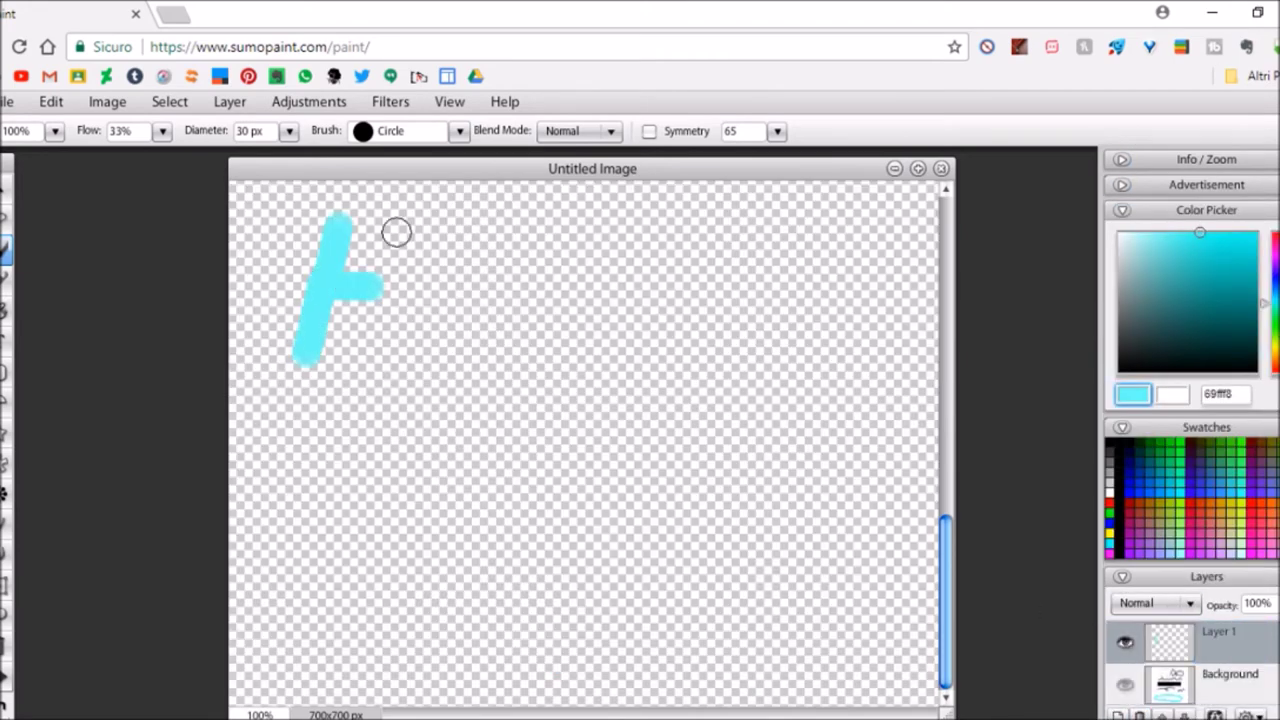
pyautogui.moveTo(398, 228); pyautogui.dragTo(372, 388)
pyautogui.moveTo(438, 340); pyautogui.dragTo(424, 382)
pyautogui.click(452, 285)
pyautogui.moveTo(563, 225); pyautogui.dragTo(524, 385)
pyautogui.click(515, 444)
# Step: Dab two cyan dots beside the lettering and draw a thin squiggle between them with the brush diameter at 8 px
pyautogui.click(653, 290)
pyautogui.click(765, 355)
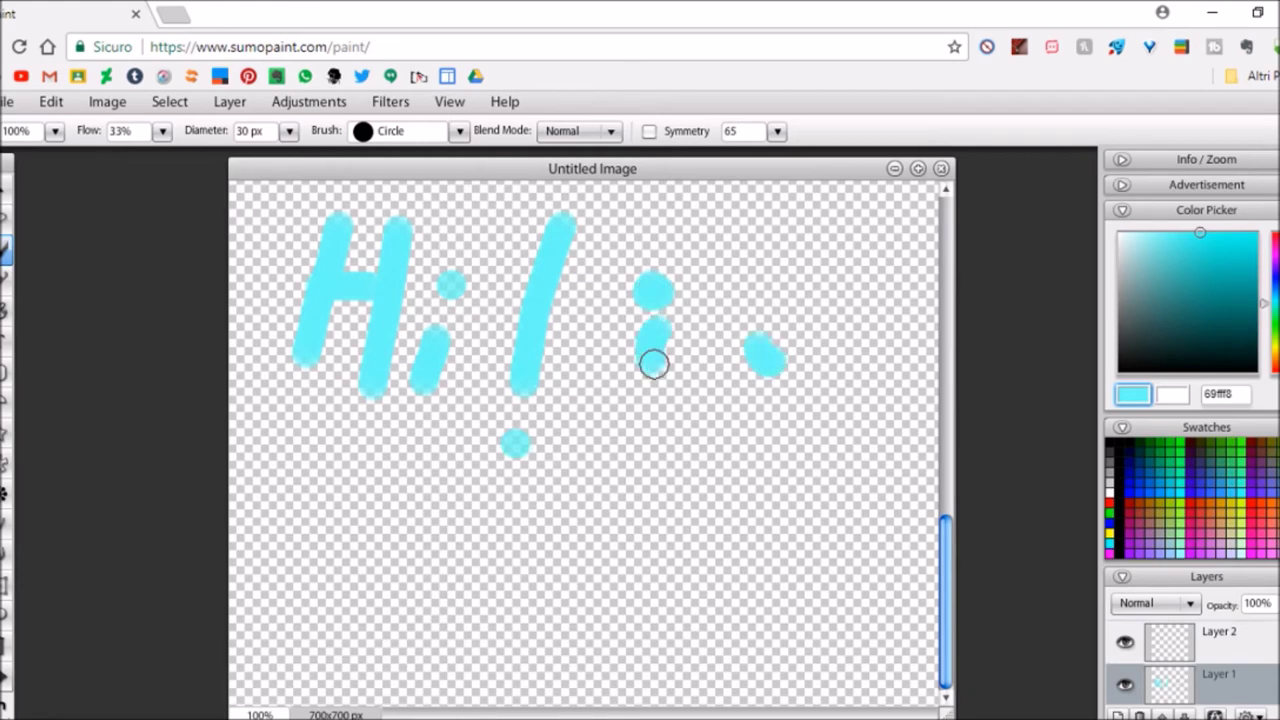
pyautogui.moveTo(288, 131); pyautogui.dragTo(230, 160)
pyautogui.moveTo(655, 322); pyautogui.dragTo(667, 351)
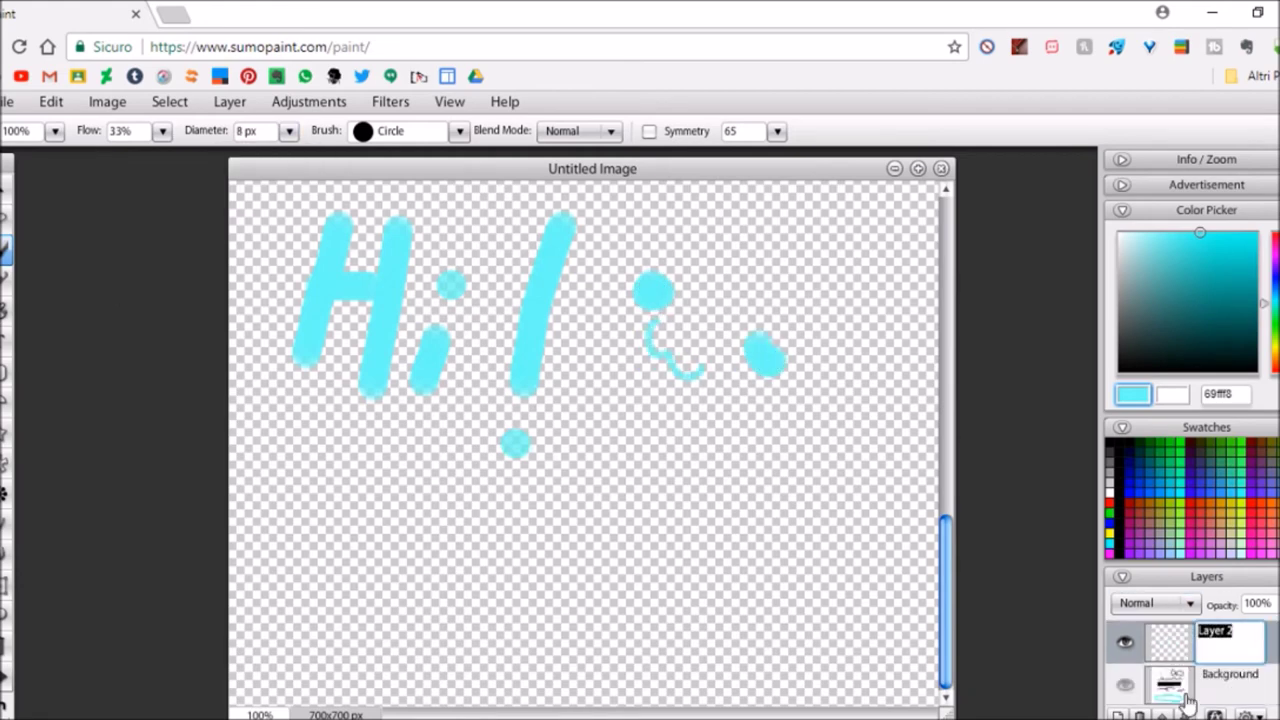
# Step: Add the text "Hi!" in dark colour 001817 below the handwritten lettering
pyautogui.click(1257, 359)
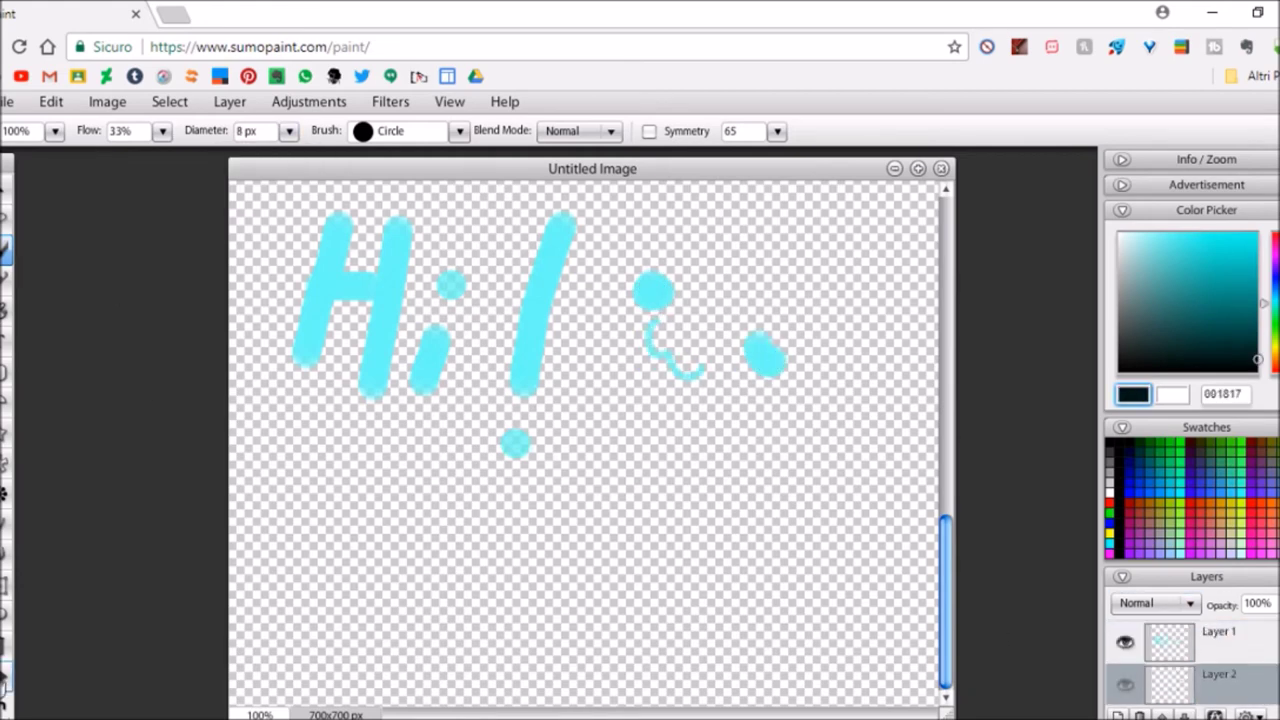
pyautogui.click(5, 355)
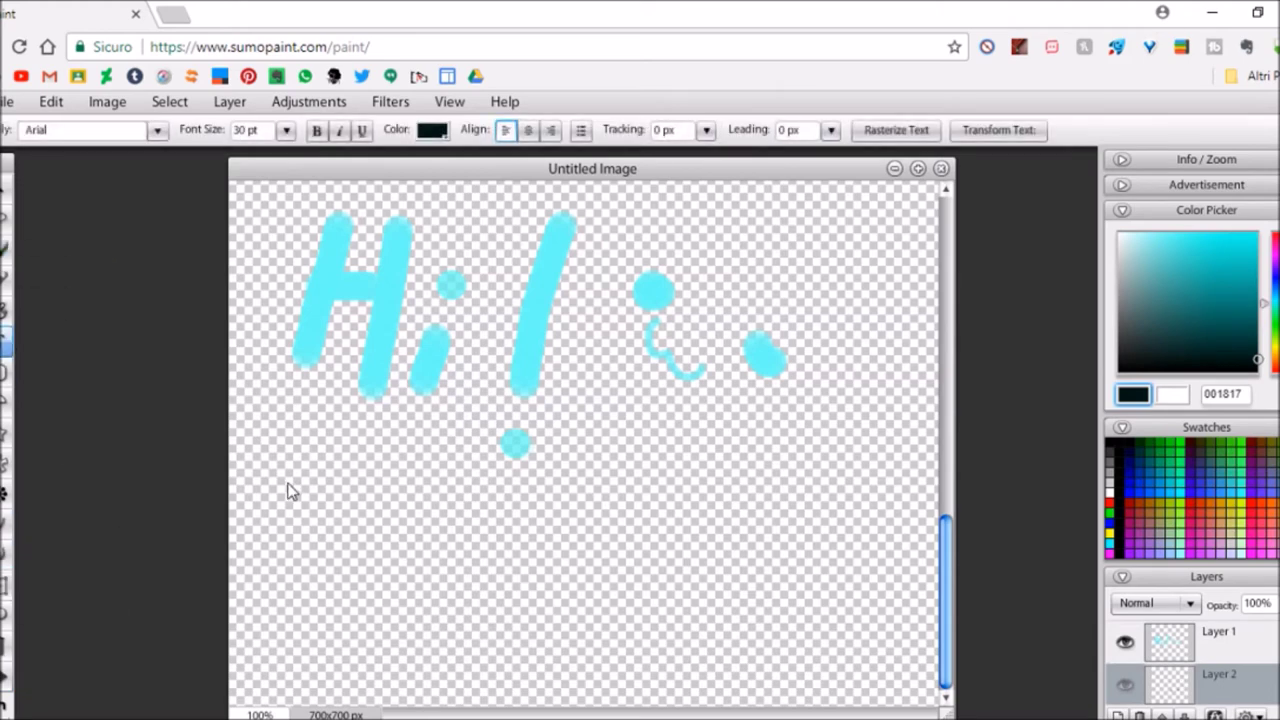
pyautogui.click(343, 477)
pyautogui.write('Hi!')
# Step: Change the whole "Hi!" text to the Arial Black font and the cyan colour 41fff8
pyautogui.hotkey('ctrl', 'a')
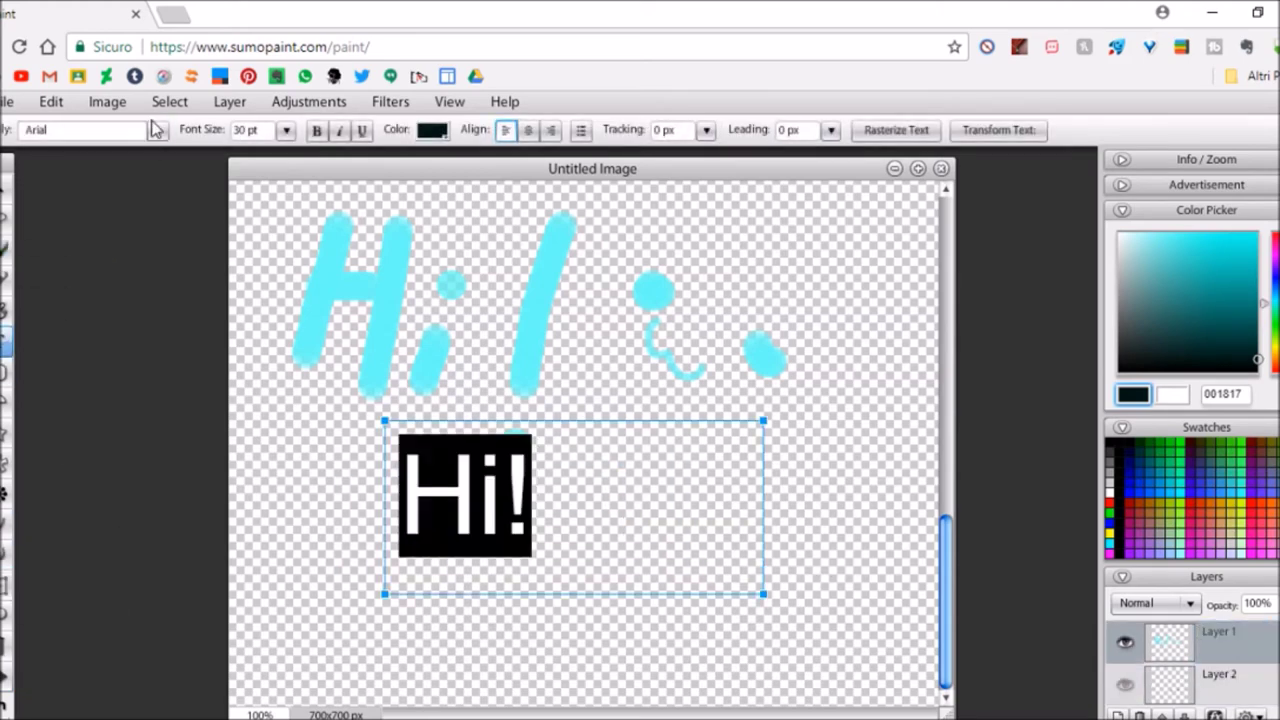
pyautogui.click(156, 130)
pyautogui.click(54, 200)
pyautogui.click(432, 130)
pyautogui.write('42fff8')
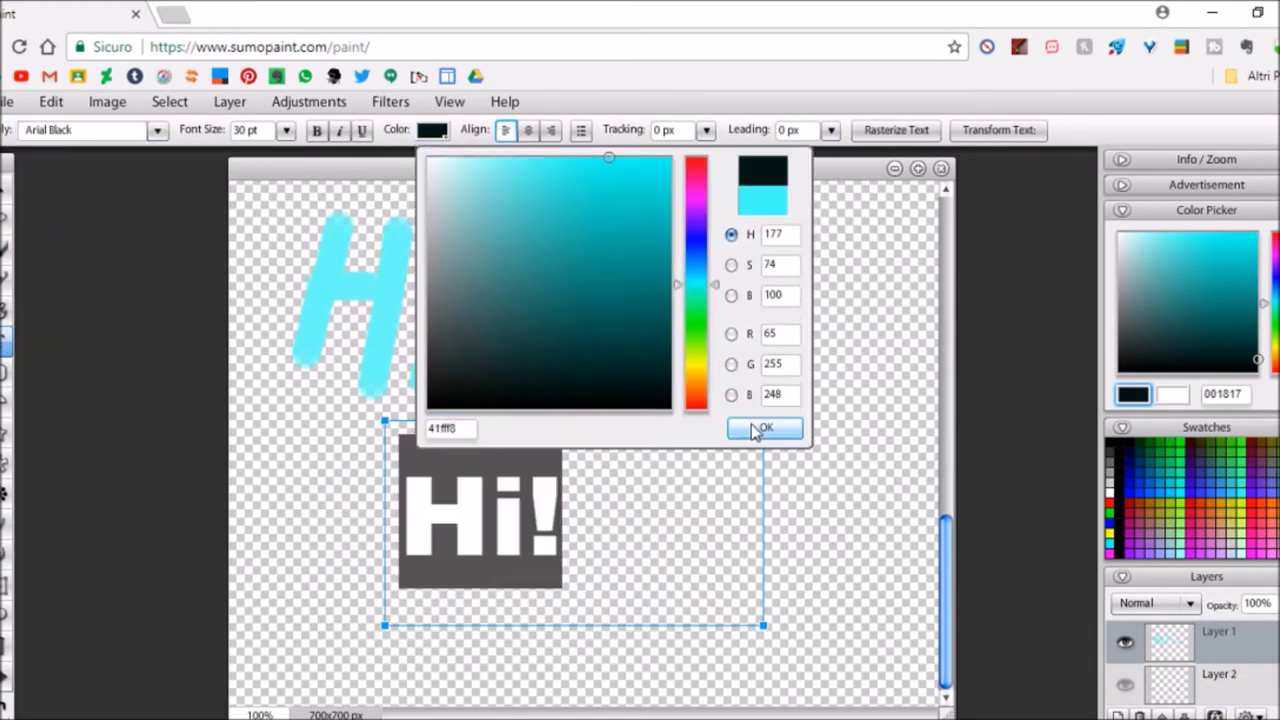
pyautogui.click(762, 427)
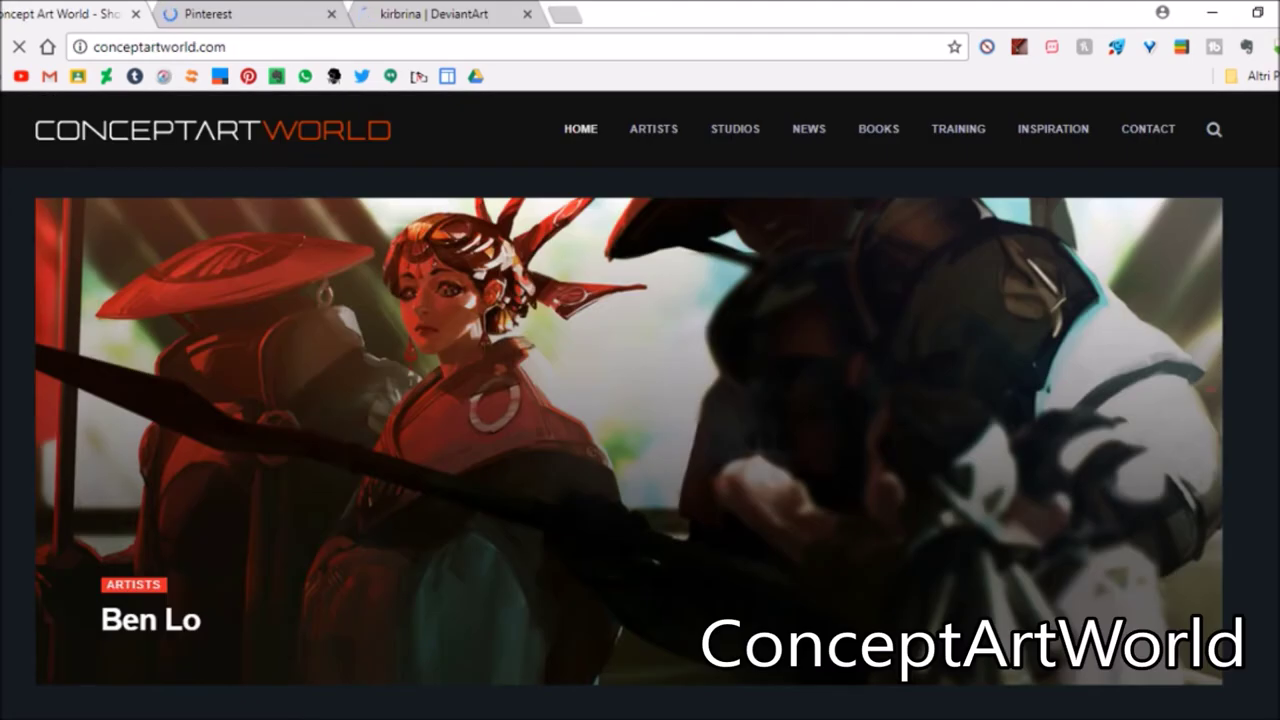
# Step: Browse the concept art articles and artist features on the first page of ConceptArtWorld down to the page links
pyautogui.scroll(-4, 640, 400)
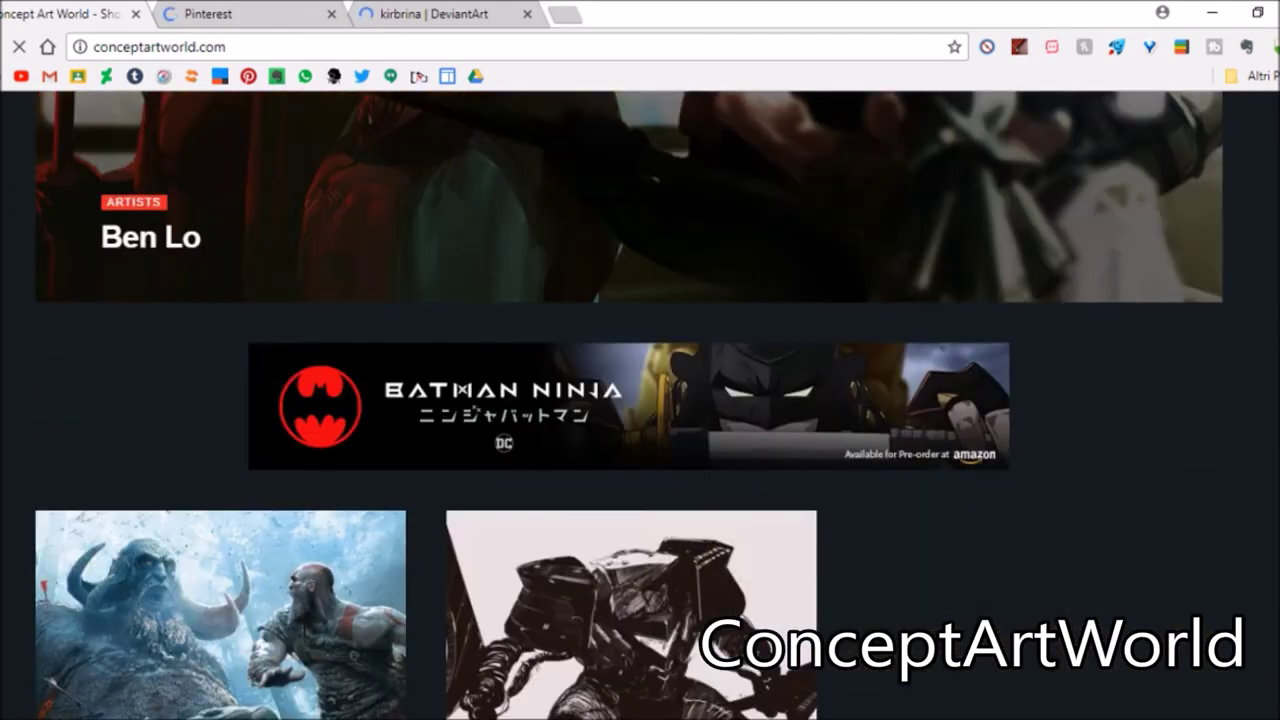
pyautogui.scroll(-3, 640, 400)
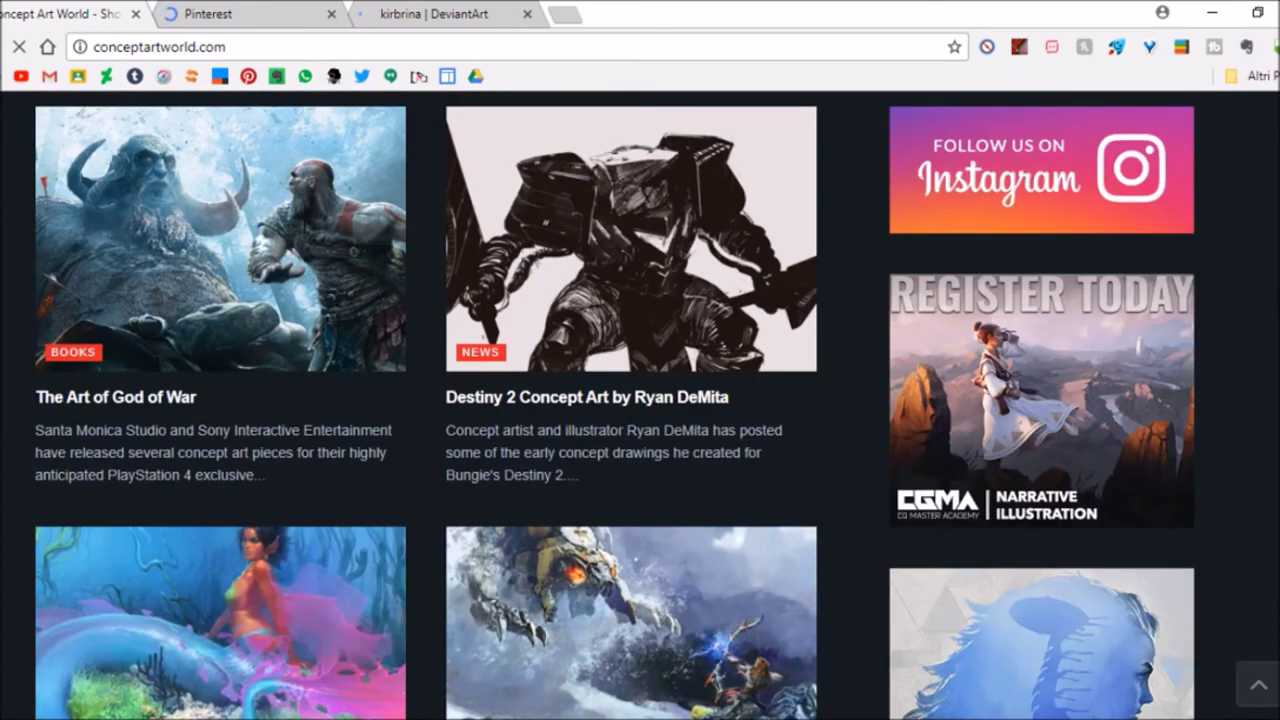
pyautogui.scroll(-1, 640, 400)
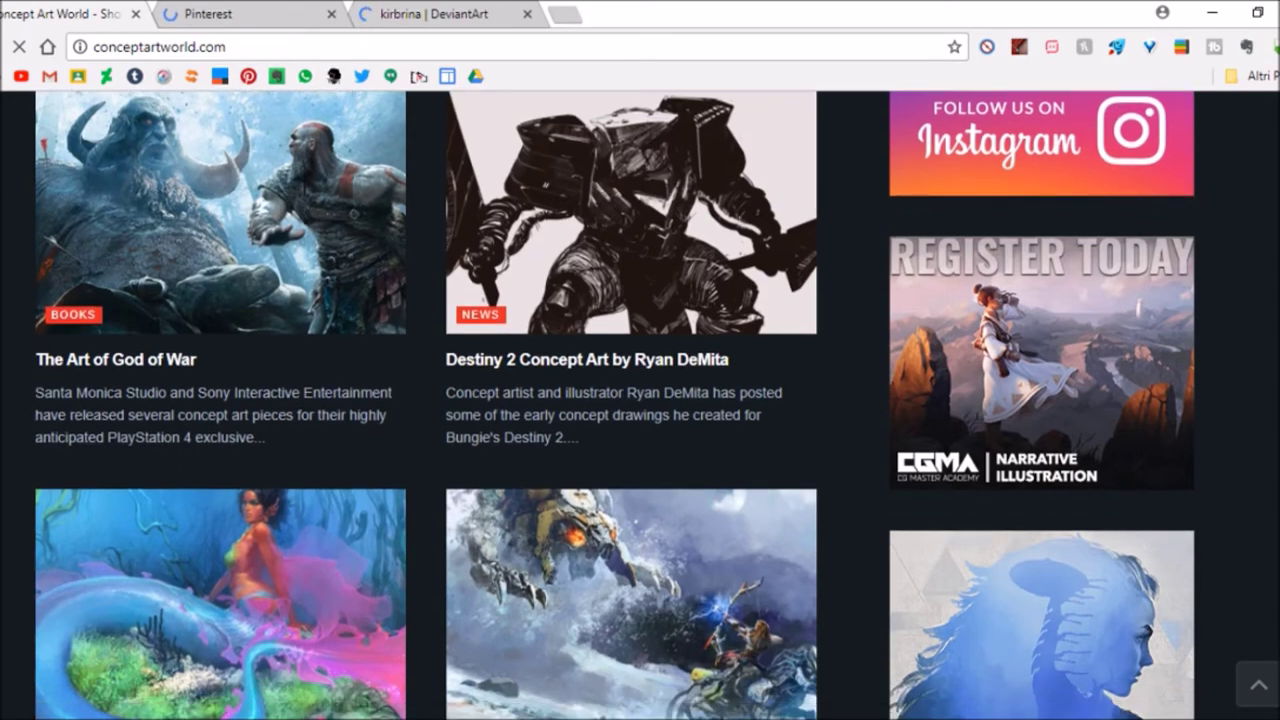
pyautogui.scroll(-1, 640, 400)
pyautogui.scroll(-2, 640, 400)
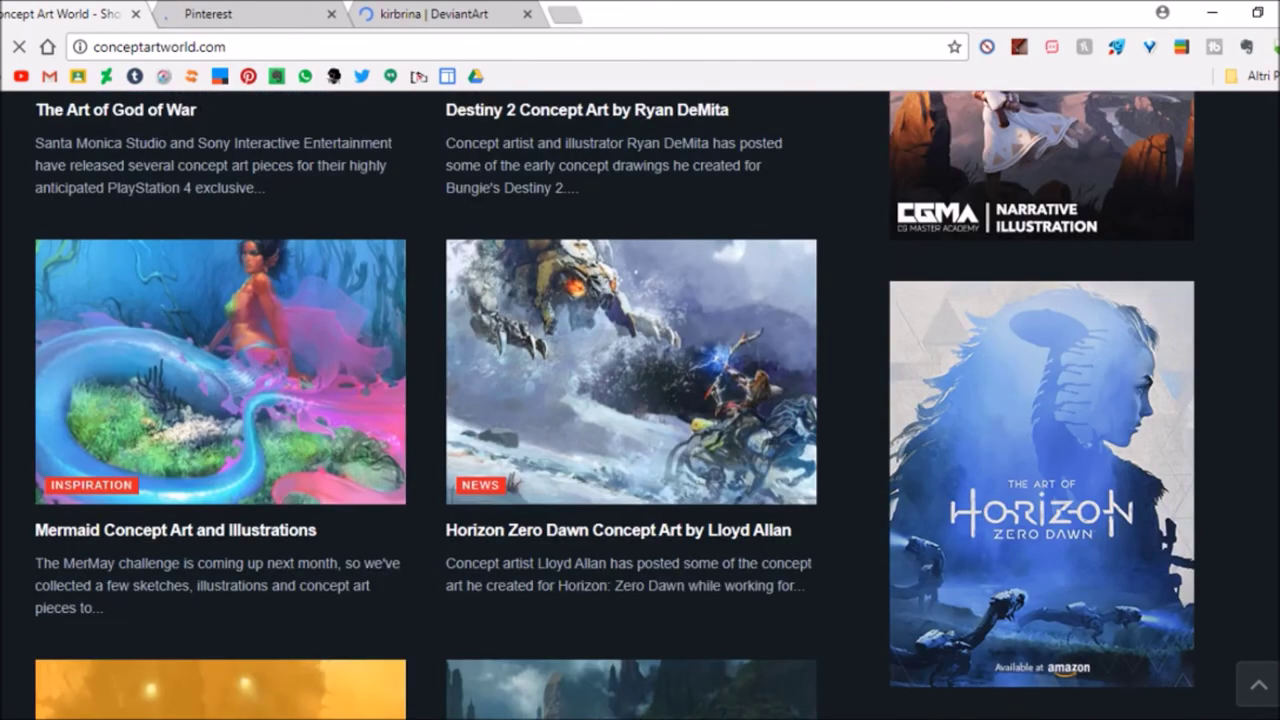
pyautogui.scroll(-1, 640, 400)
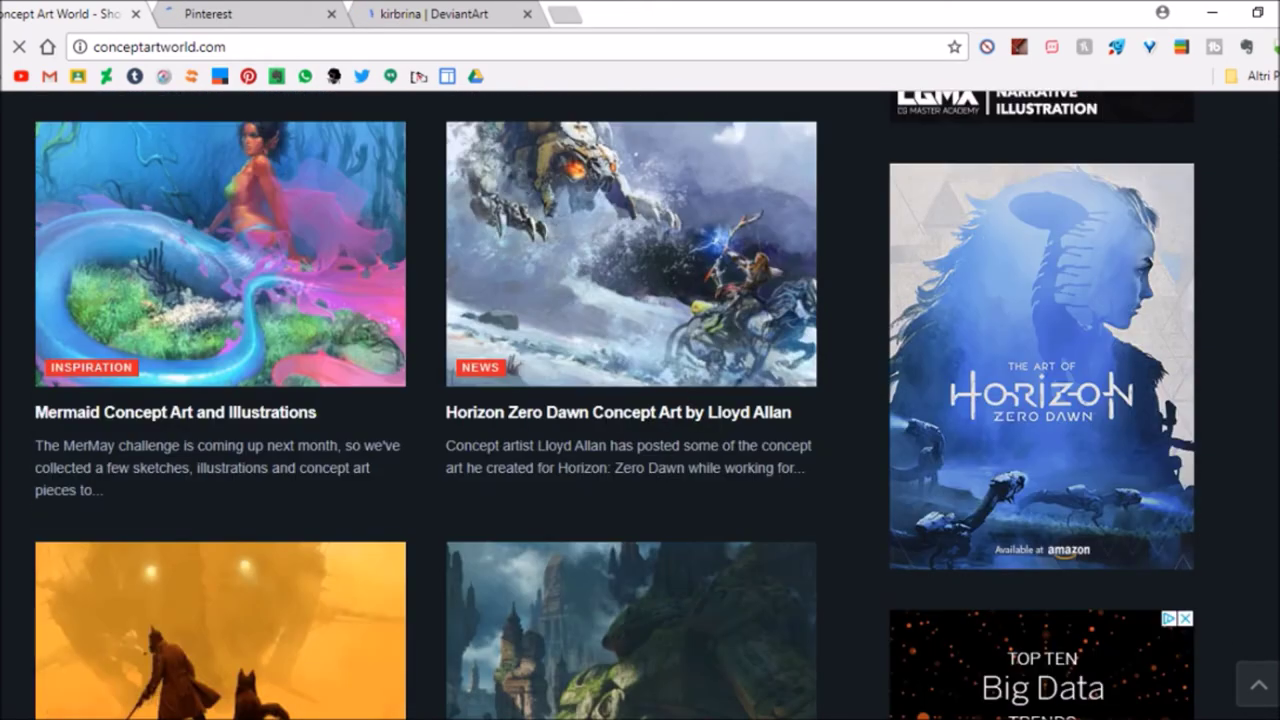
pyautogui.scroll(-2, 640, 400)
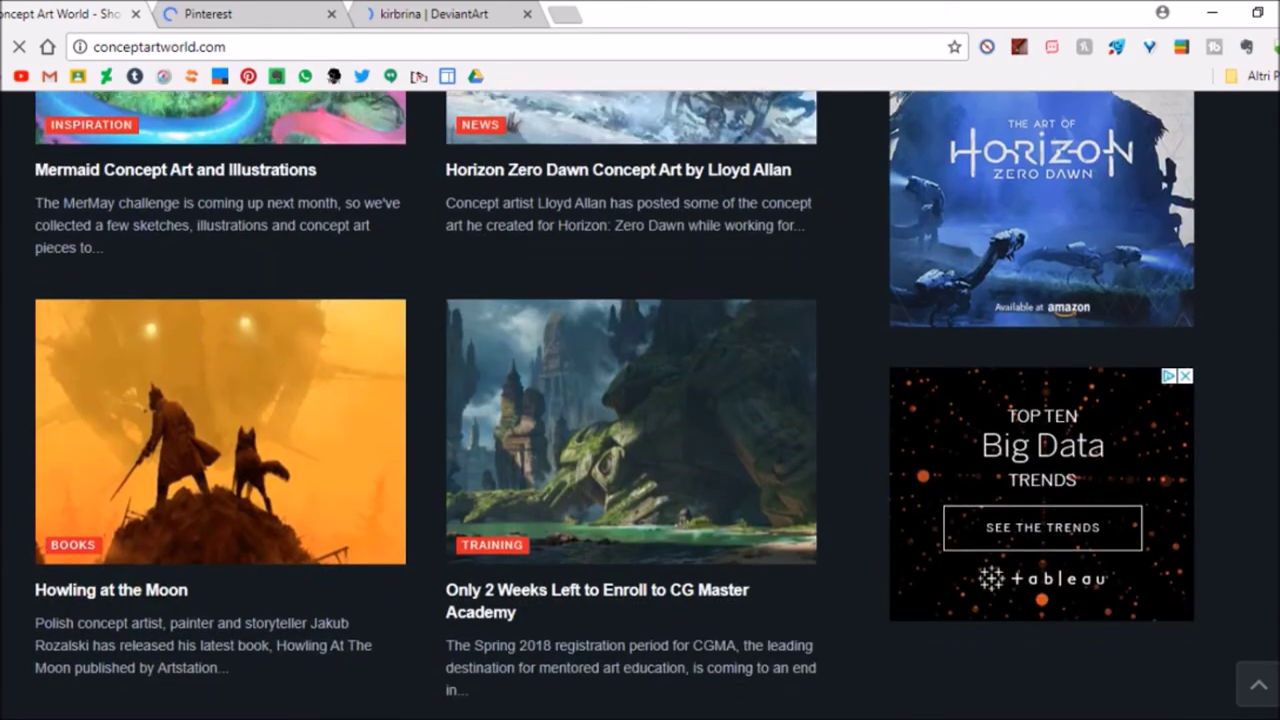
pyautogui.scroll(-1, 640, 400)
pyautogui.scroll(-4, 640, 400)
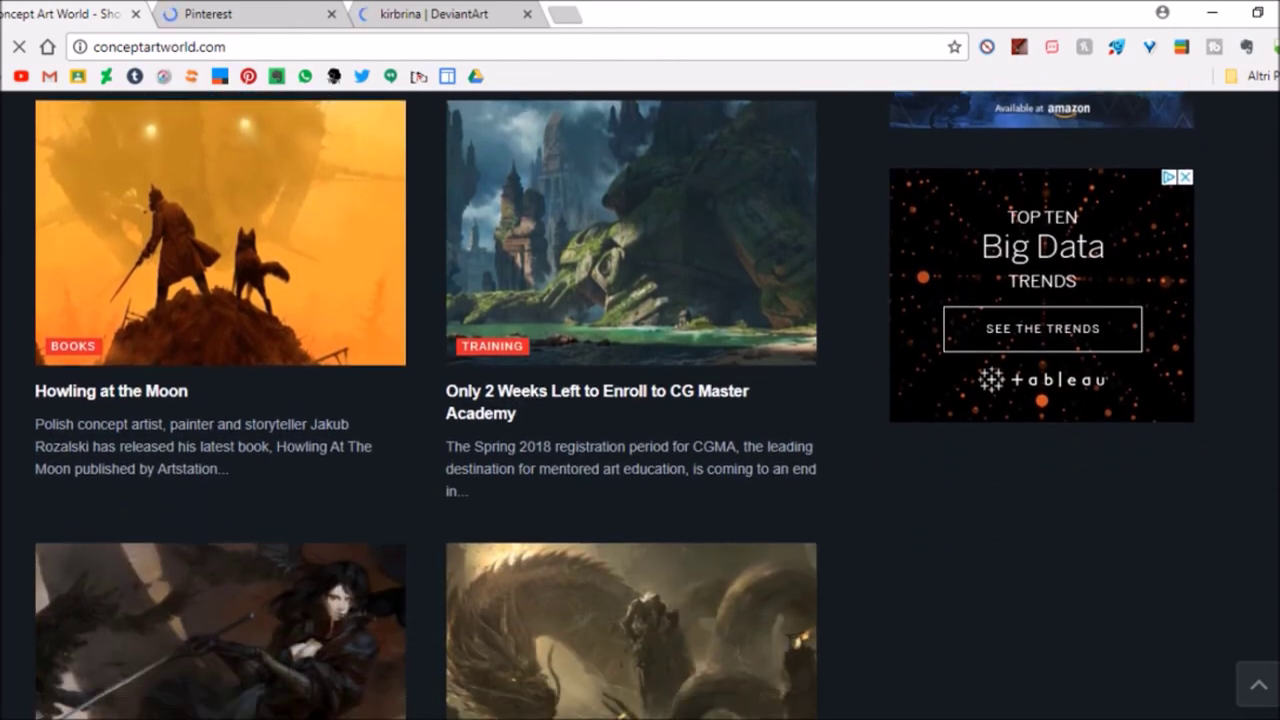
pyautogui.scroll(-5, 640, 400)
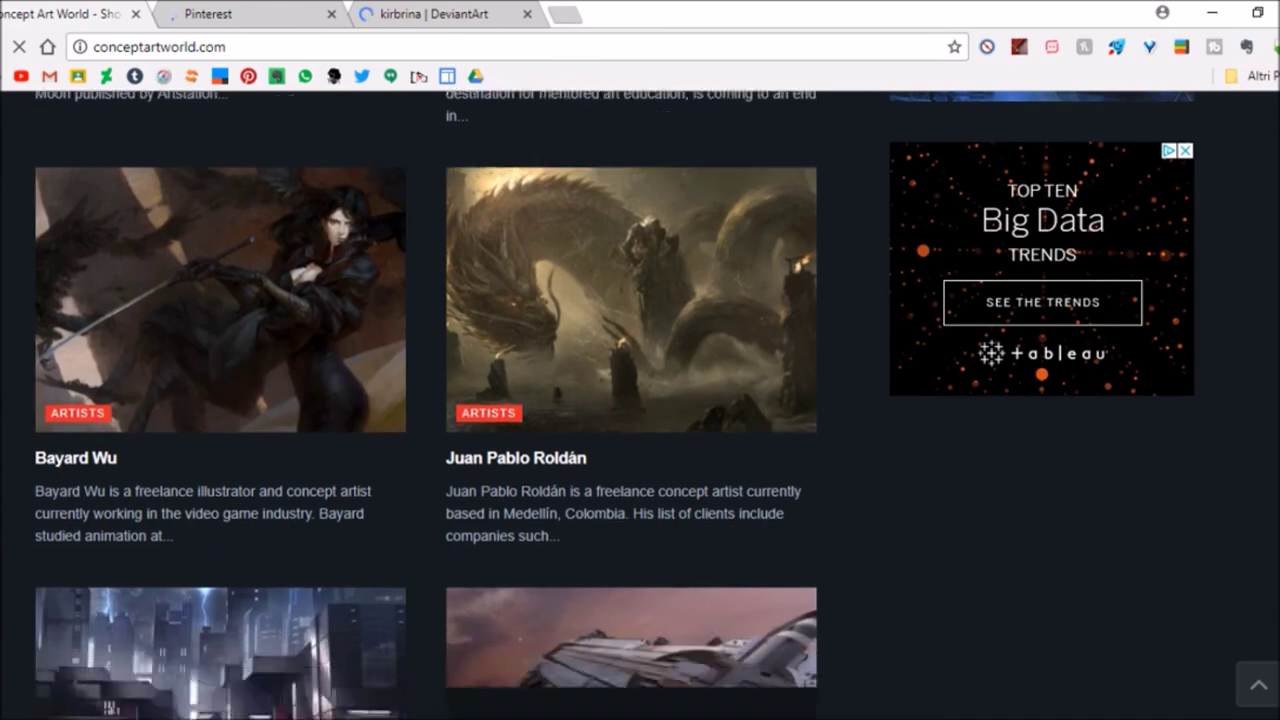
pyautogui.scroll(-5, 640, 400)
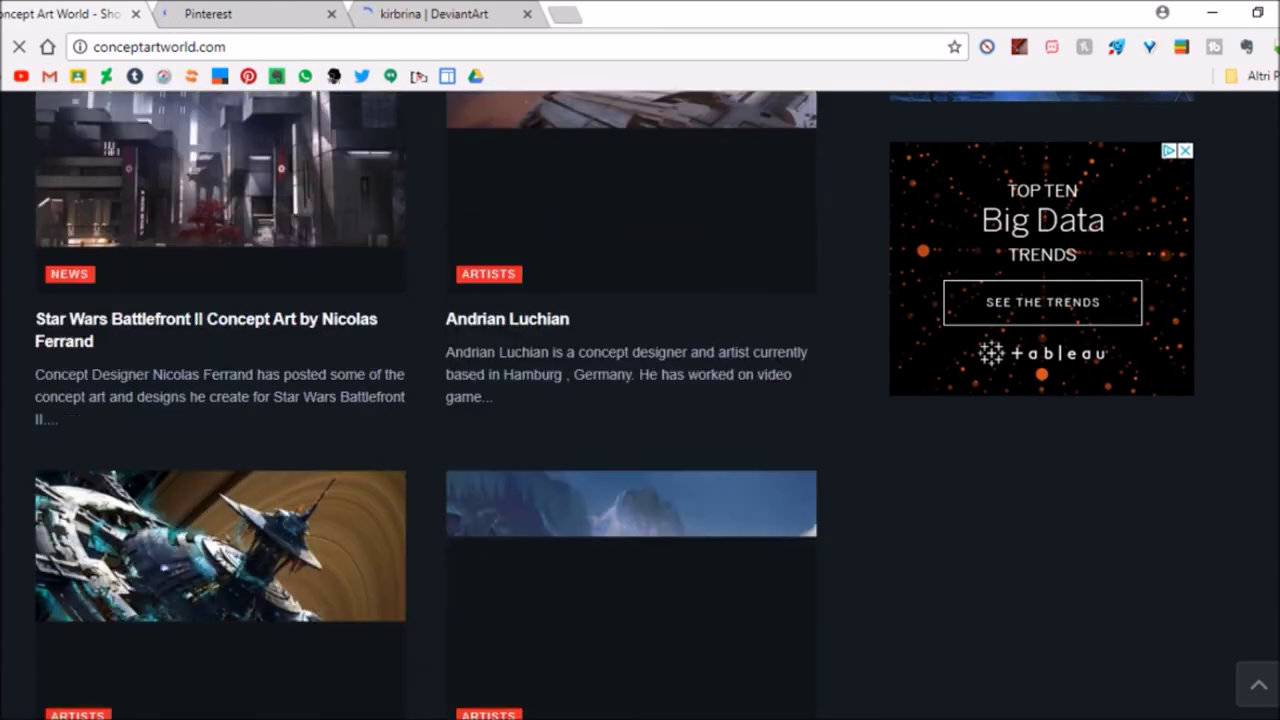
pyautogui.scroll(-4, 1275, 600)
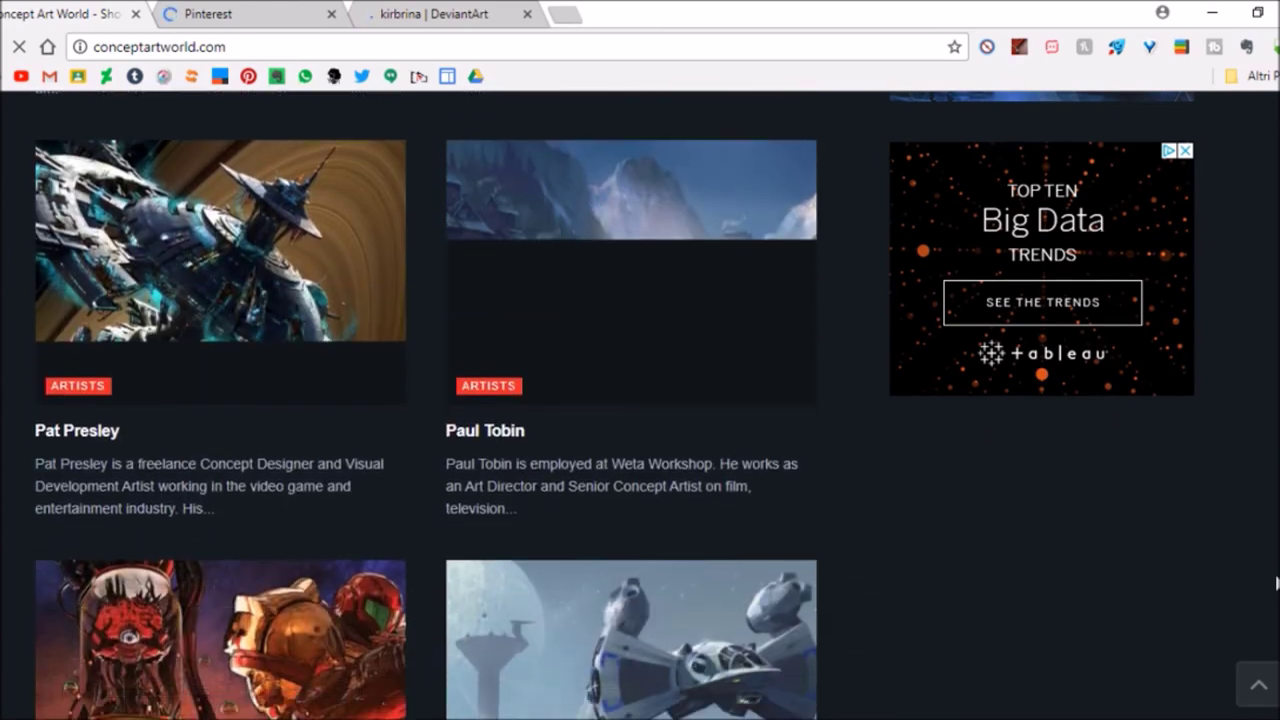
pyautogui.scroll(-4, 1270, 624)
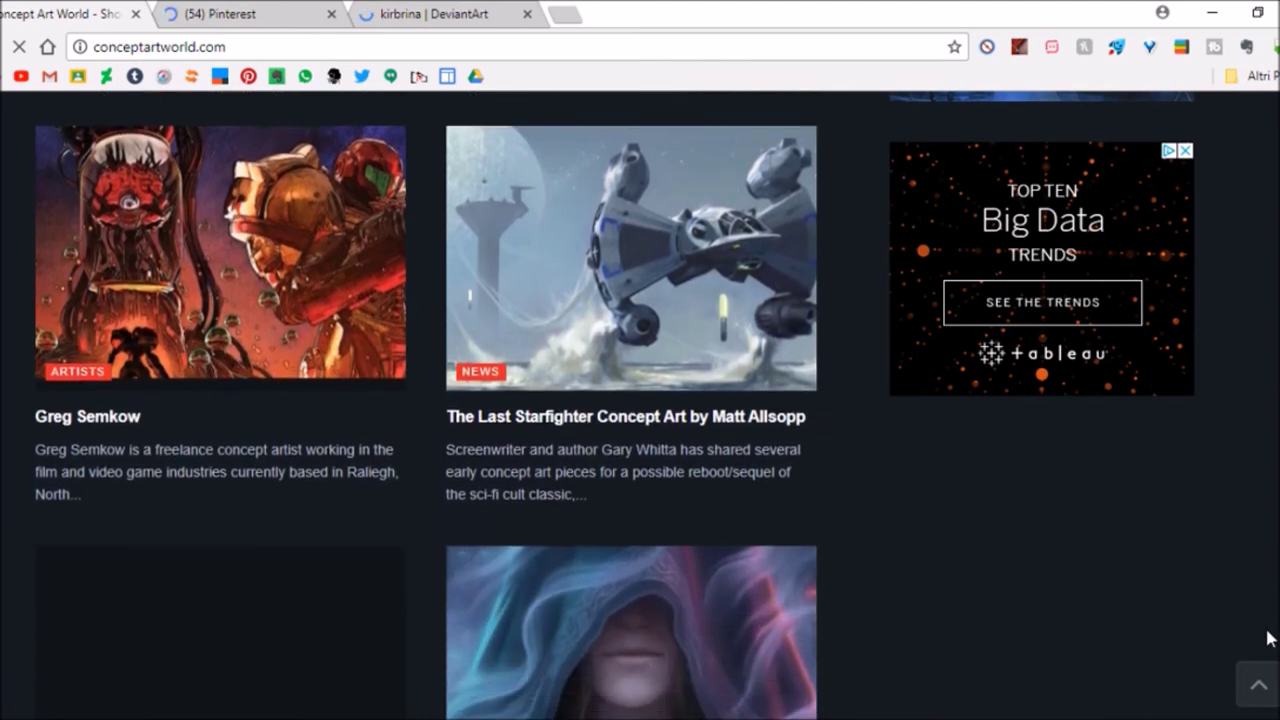
pyautogui.scroll(-2, 1268, 680)
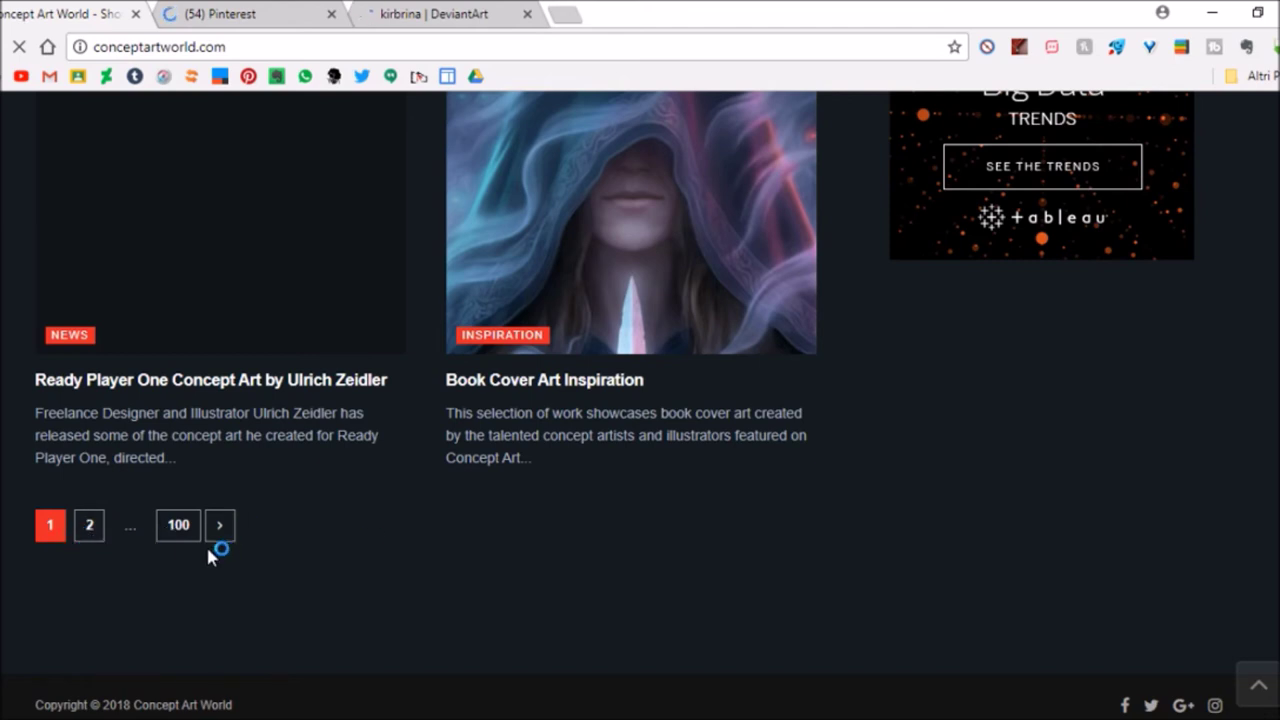
# Step: Open page 2 of ConceptArtWorld and look through its artist, news and inspiration posts
pyautogui.click(90, 525)
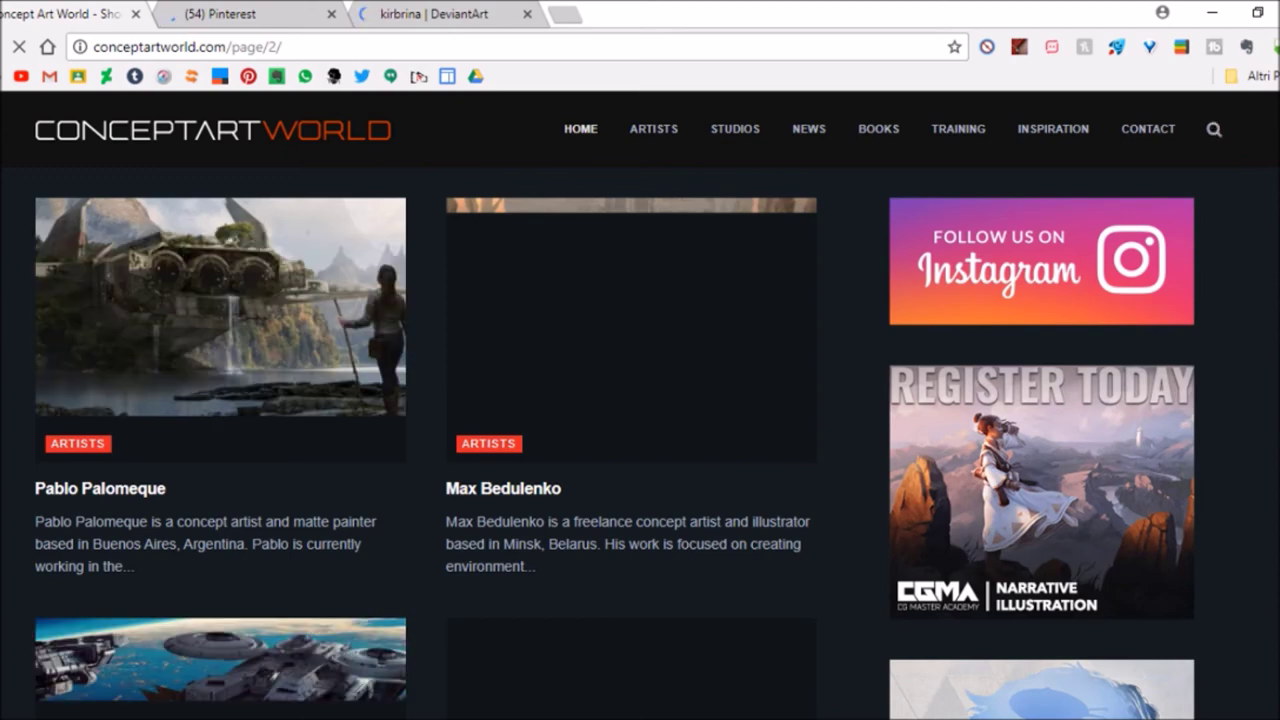
pyautogui.scroll(-4, 640, 400)
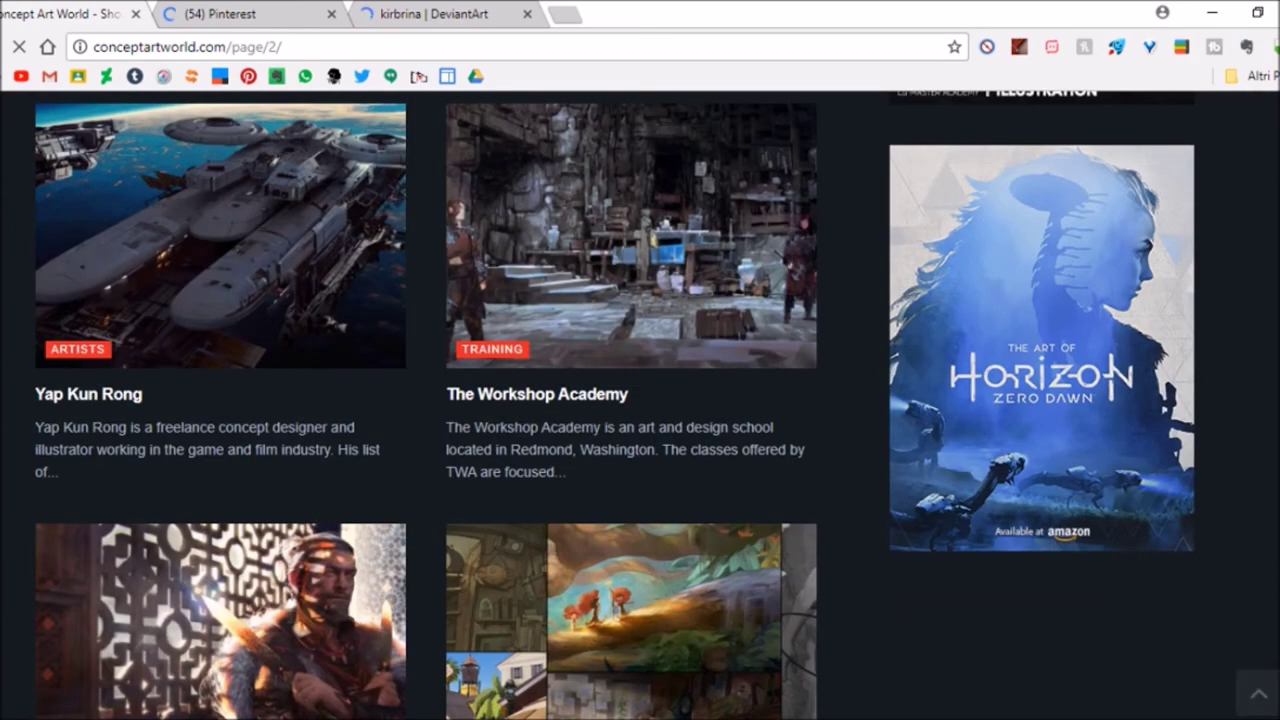
pyautogui.scroll(-7, 640, 400)
pyautogui.scroll(-18, 640, 400)
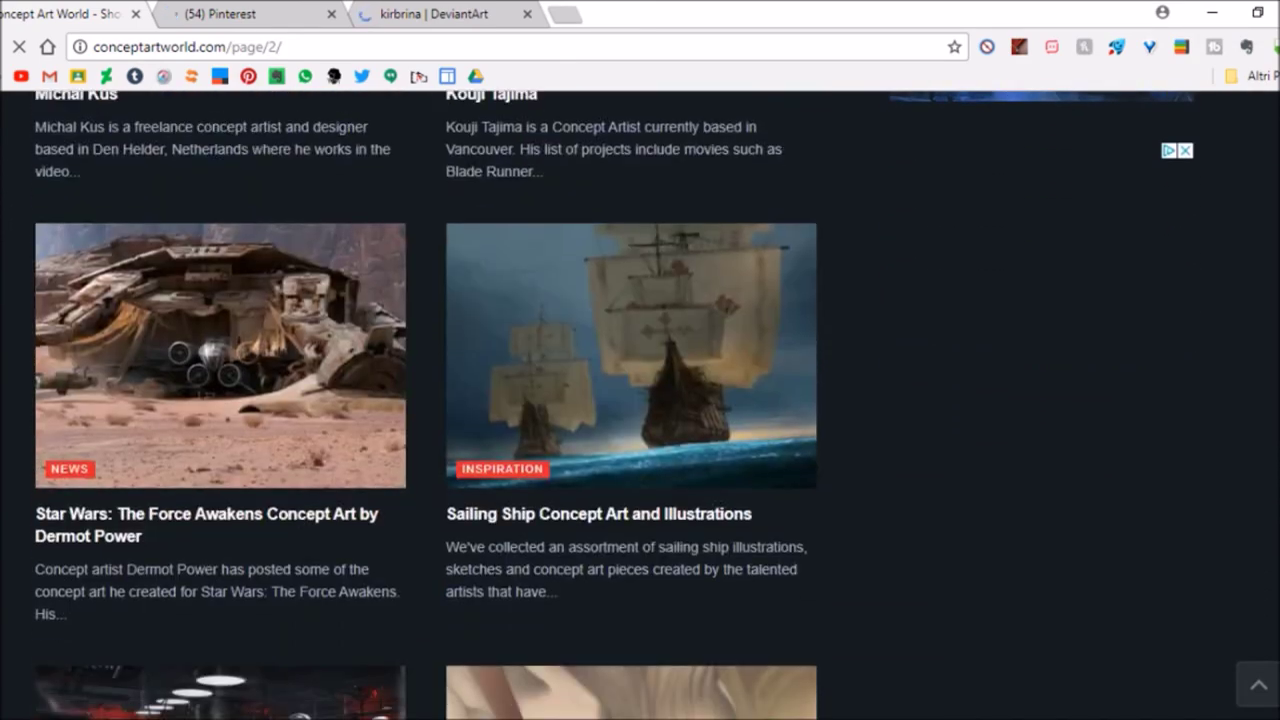
pyautogui.scroll(-1, 640, 400)
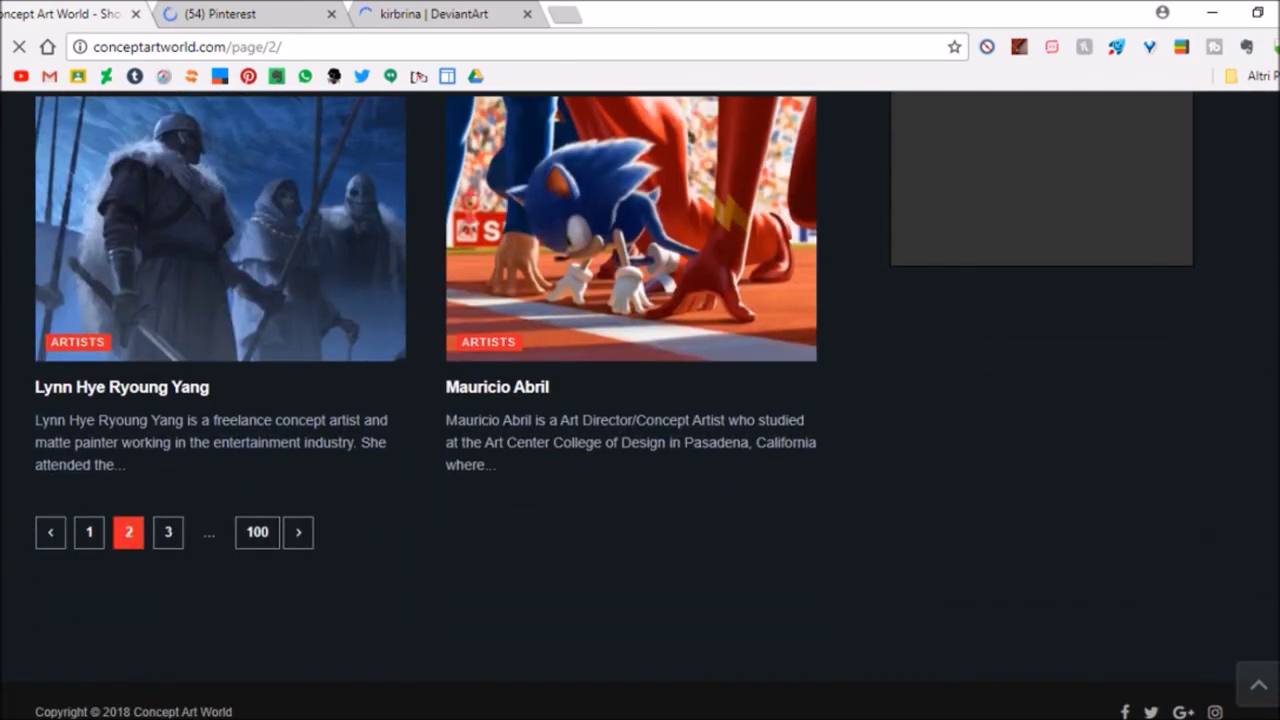
pyautogui.scroll(10, 640, 400)
pyautogui.scroll(10, 640, 400)
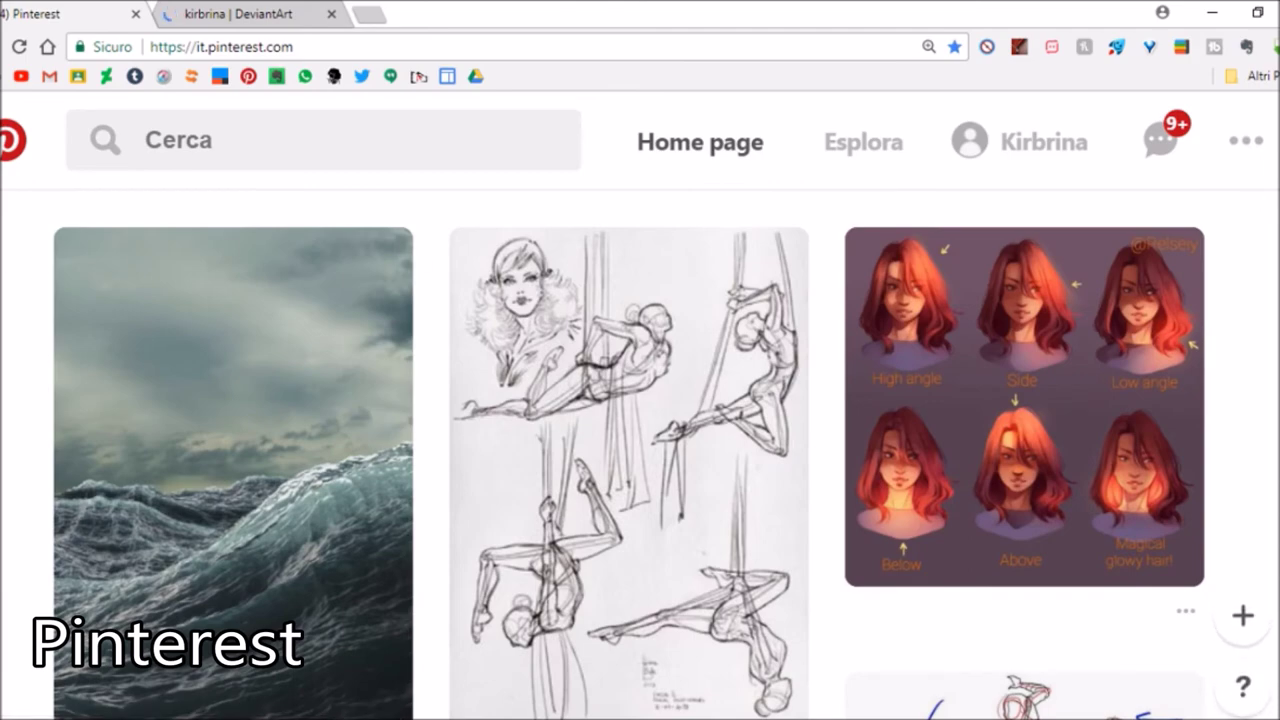
# Step: Browse the drawing references and tutorial pins on the Pinterest home feed
pyautogui.scroll(-3, 640, 450)
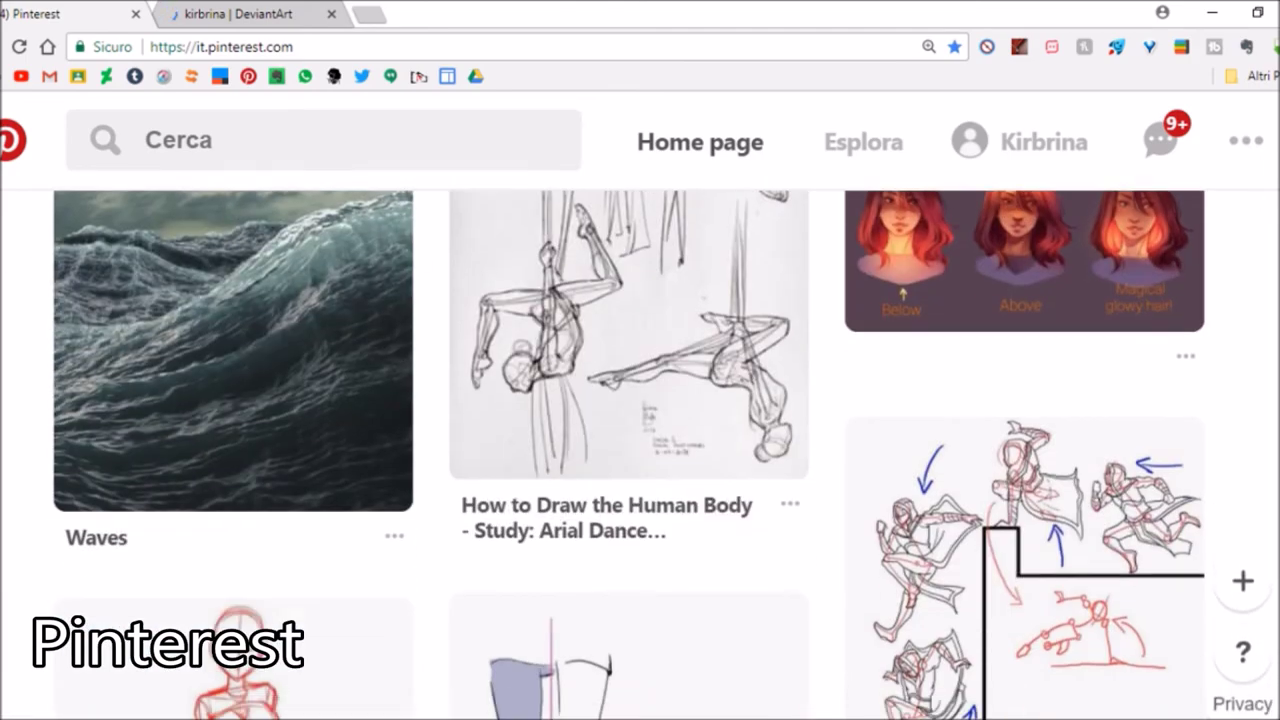
pyautogui.scroll(-8, 640, 450)
pyautogui.scroll(-10, 640, 450)
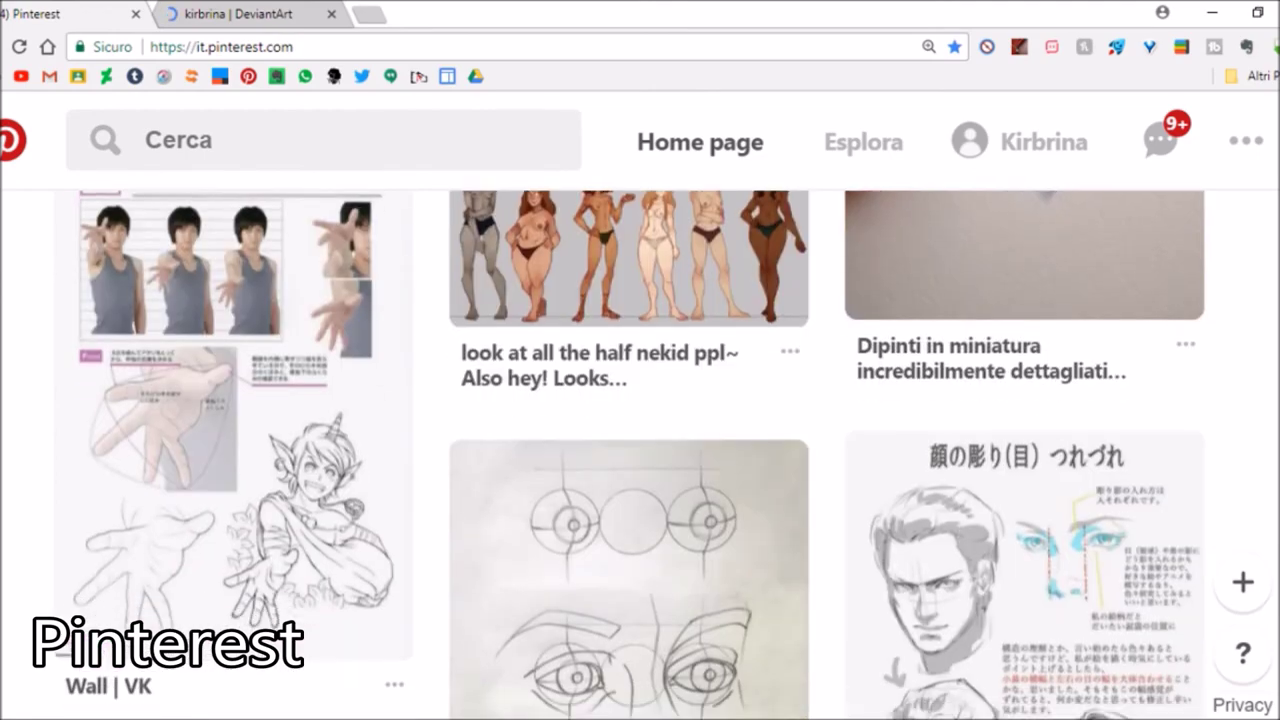
pyautogui.scroll(-5, 640, 450)
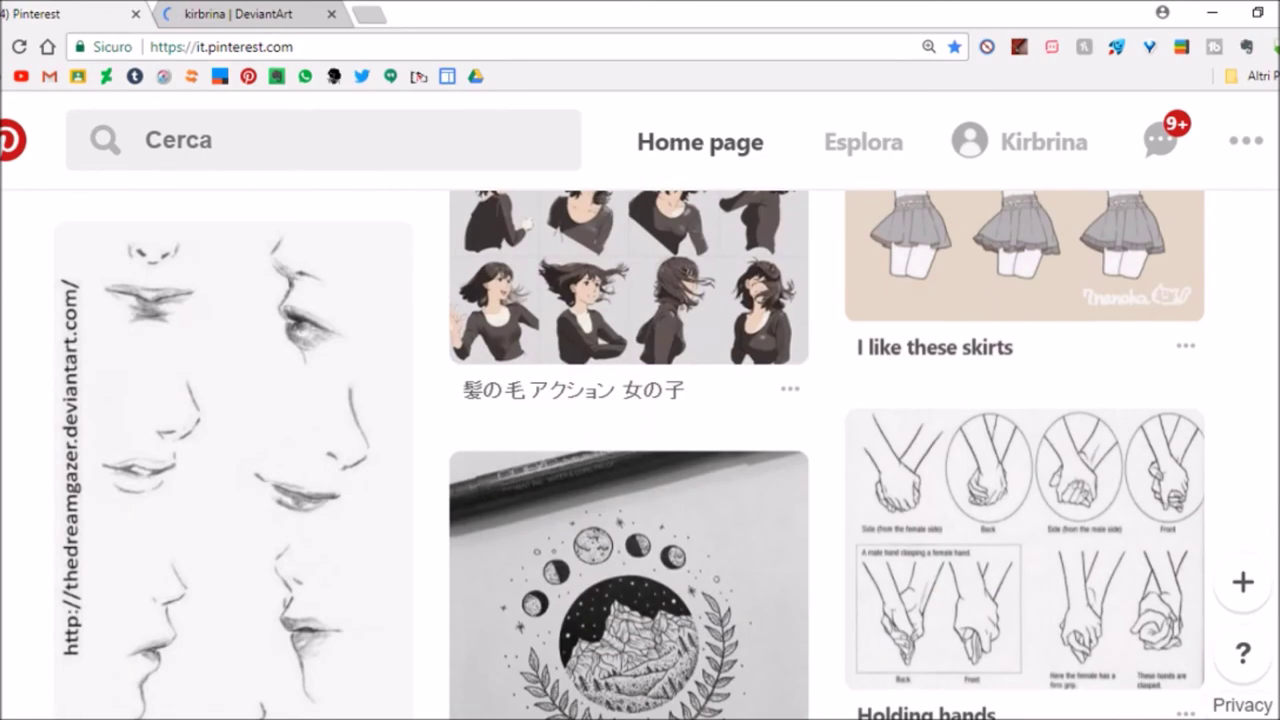
# Step: Search Pinterest for "hand tutorial" and look through the pins before returning to the start of the results
pyautogui.click(278, 133)
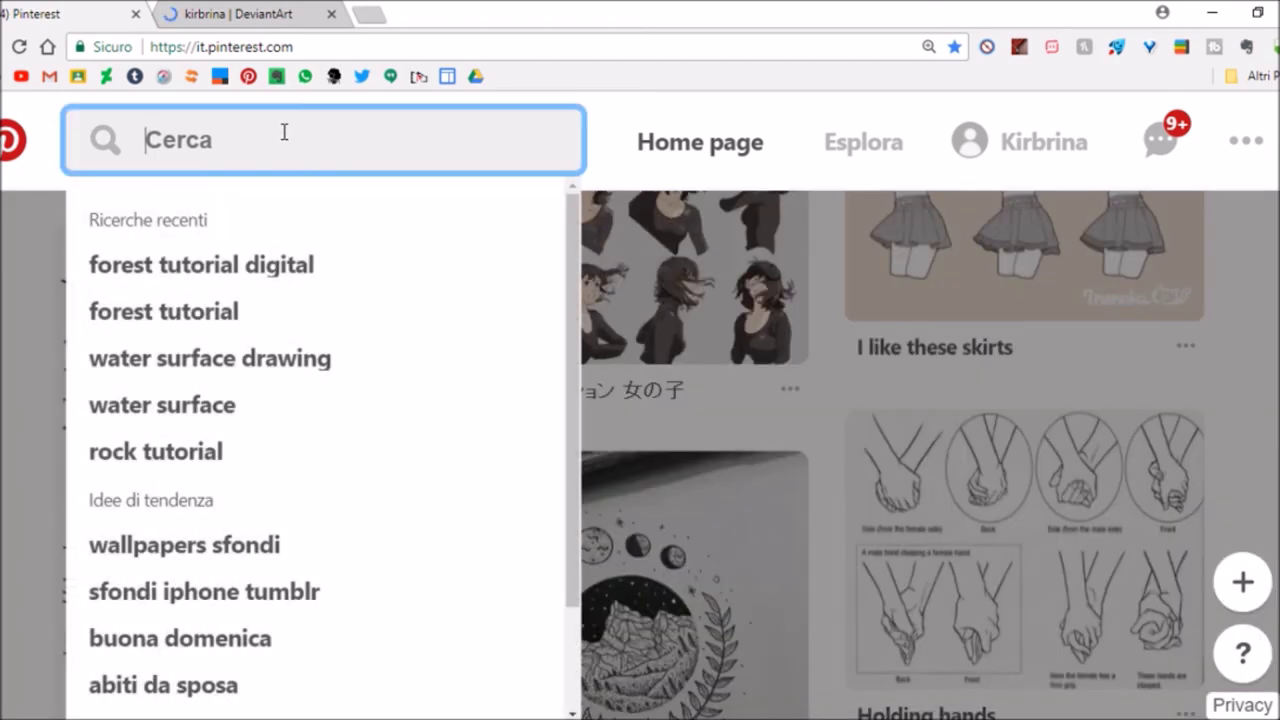
pyautogui.write('hand tut')
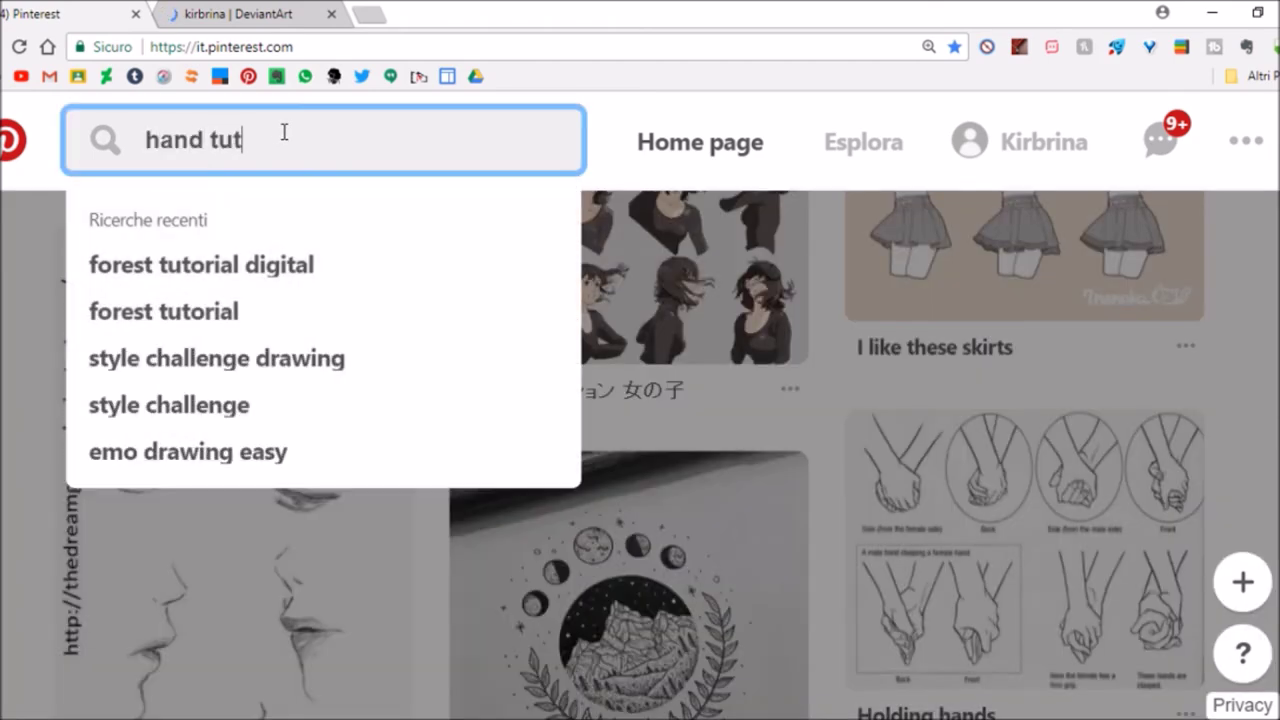
pyautogui.write('orial')
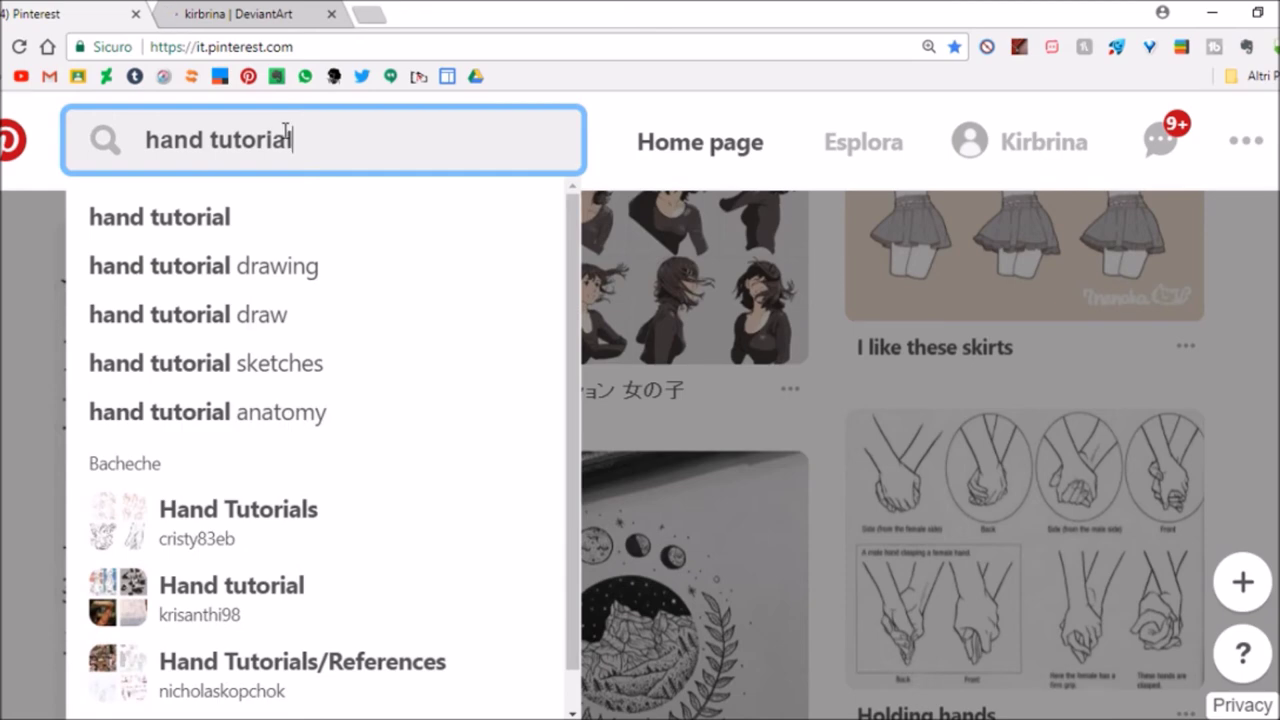
pyautogui.press('Return')
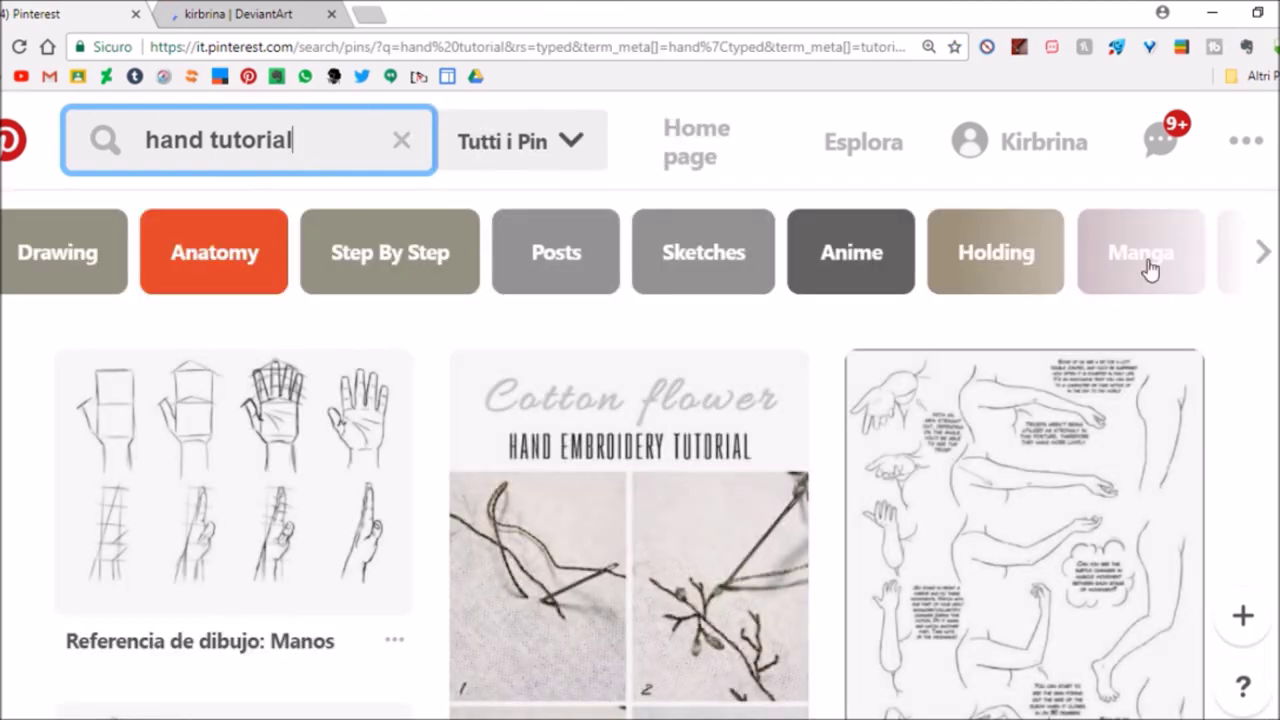
pyautogui.scroll(-5, 640, 515)
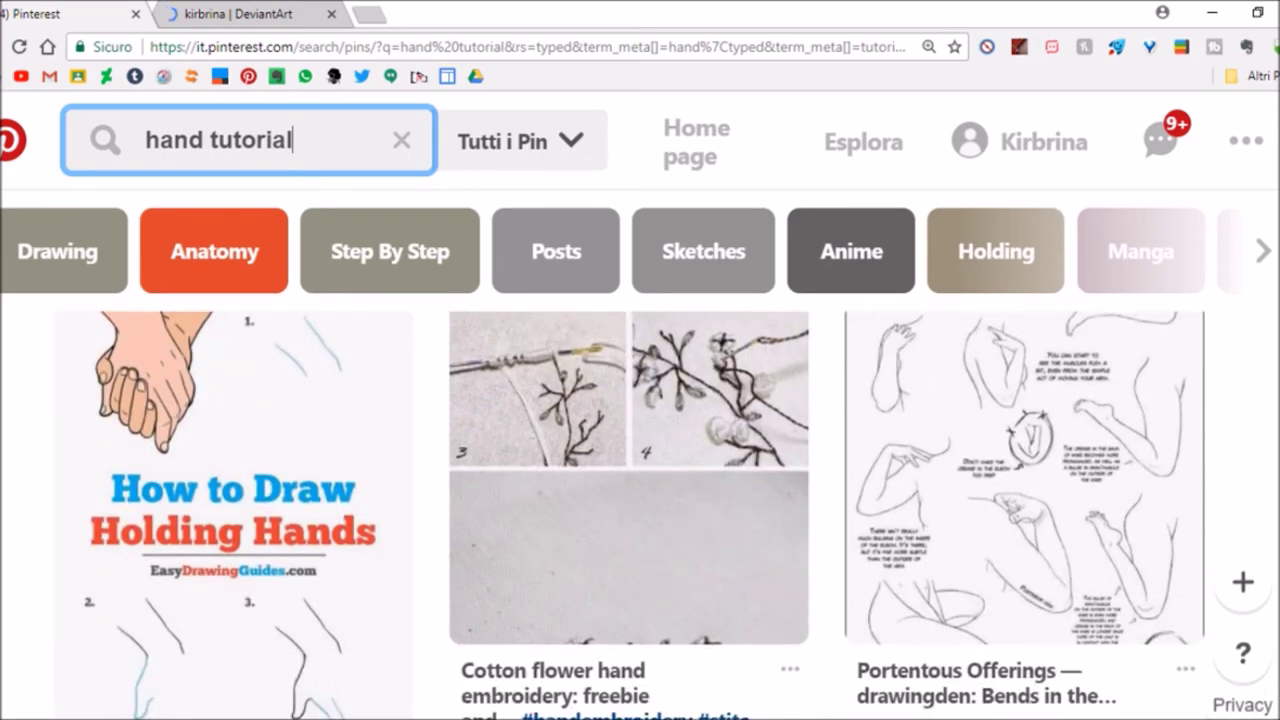
pyautogui.scroll(-6, 640, 515)
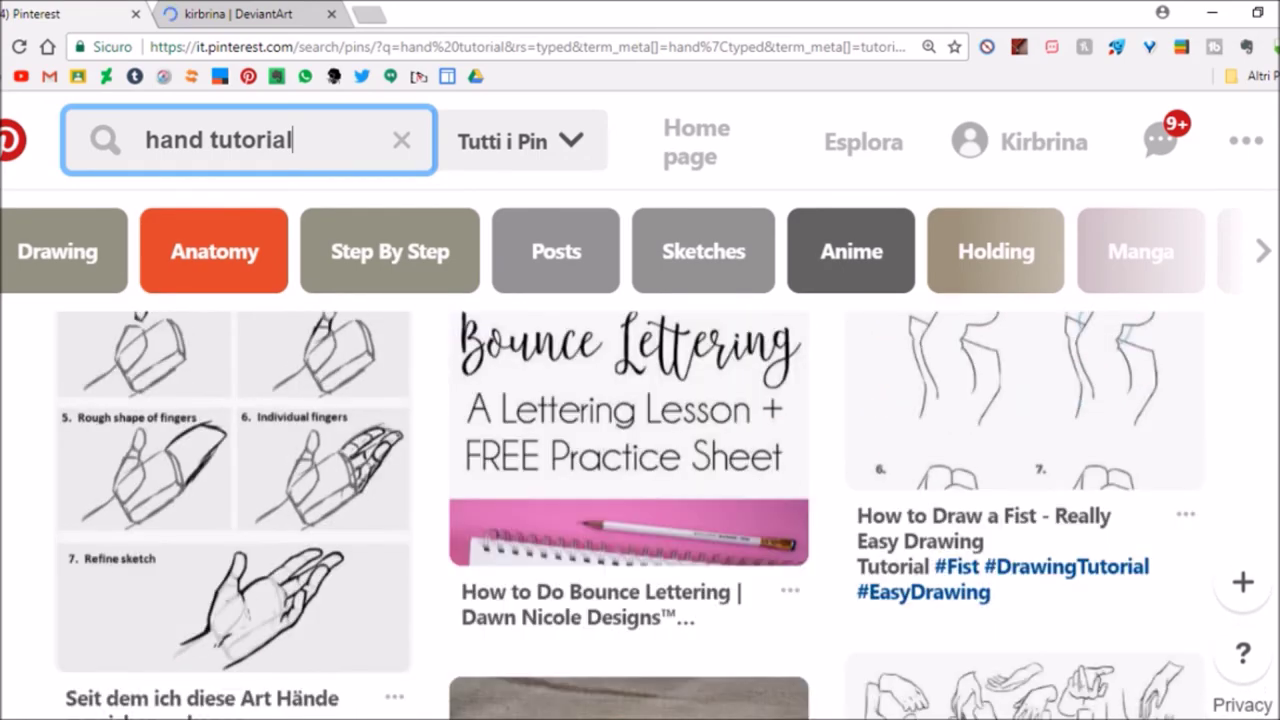
pyautogui.scroll(-6, 640, 515)
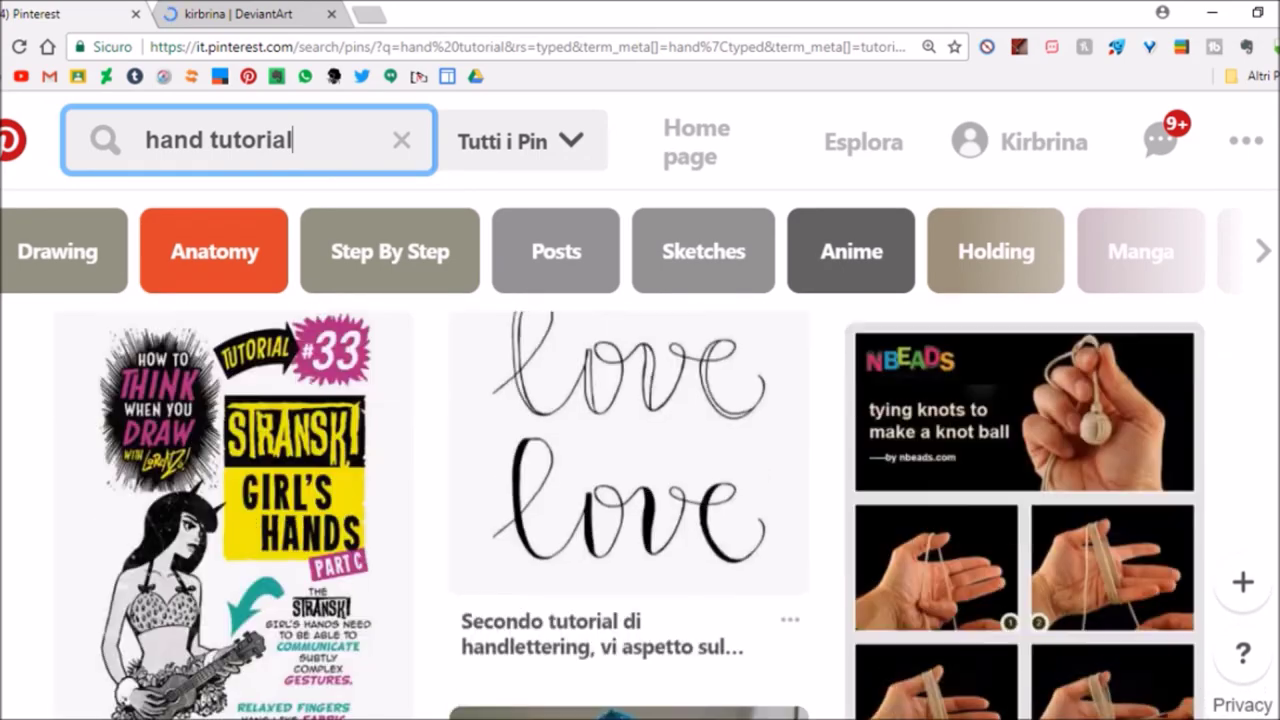
pyautogui.scroll(-2, 640, 515)
pyautogui.scroll(8, 640, 515)
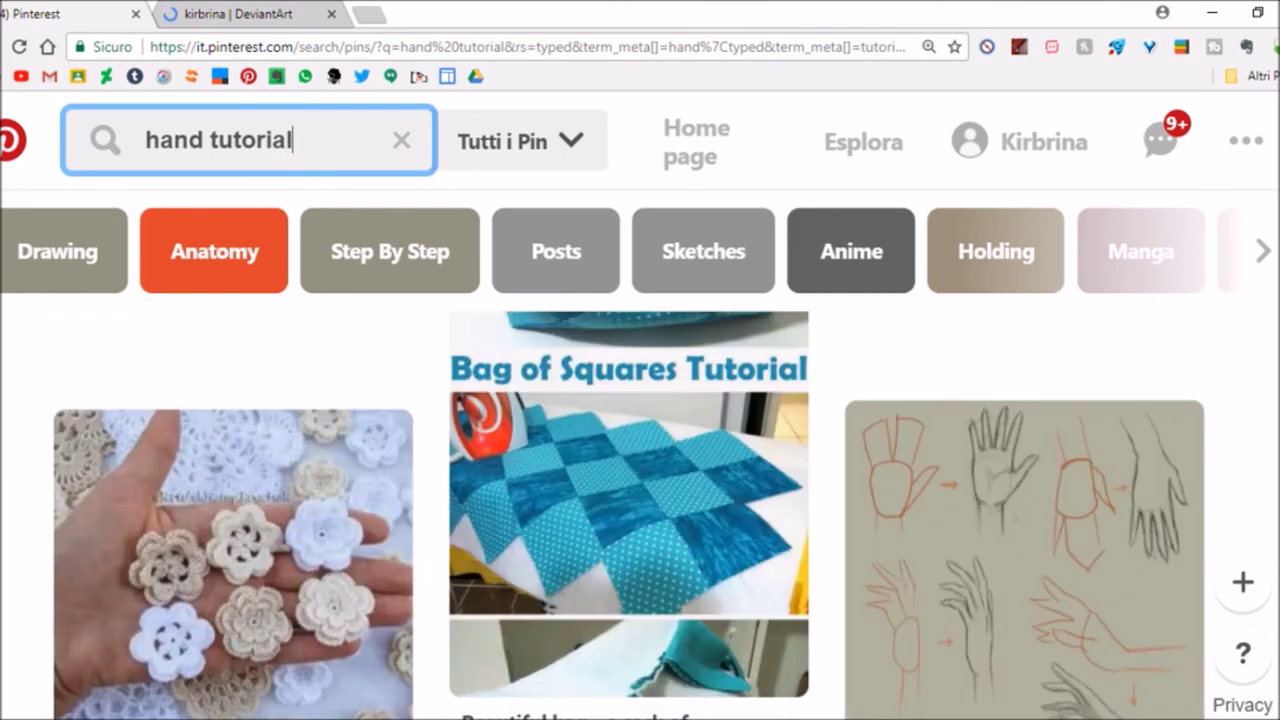
pyautogui.scroll(2, 1040, 278)
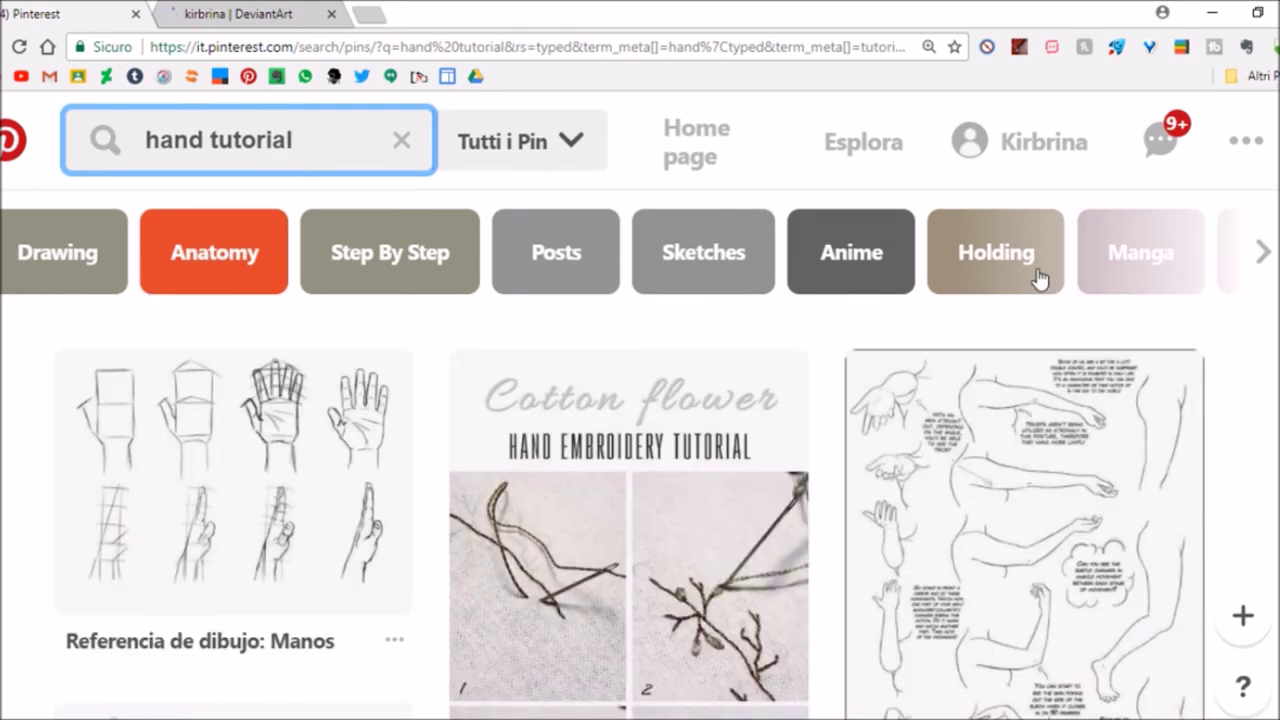
# Step: Narrow the hand tutorial search to Step By Step and look through the pins
pyautogui.click(405, 250)
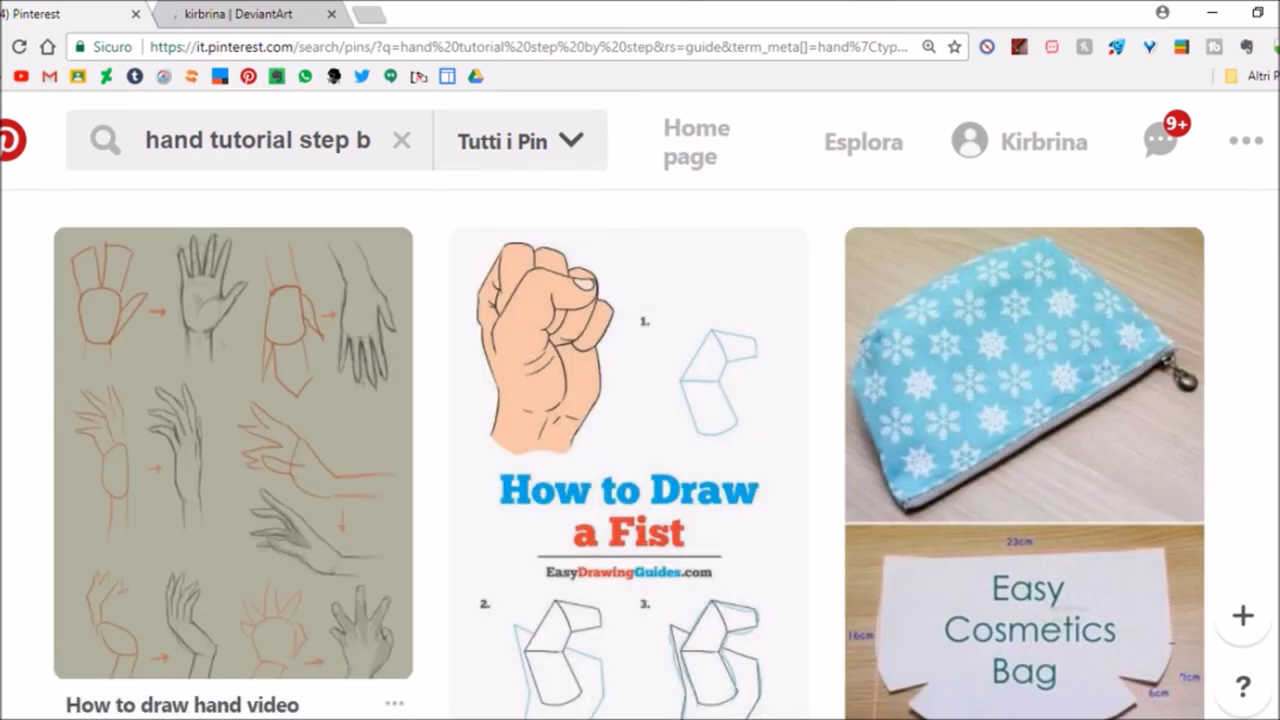
pyautogui.scroll(-5, 629, 468)
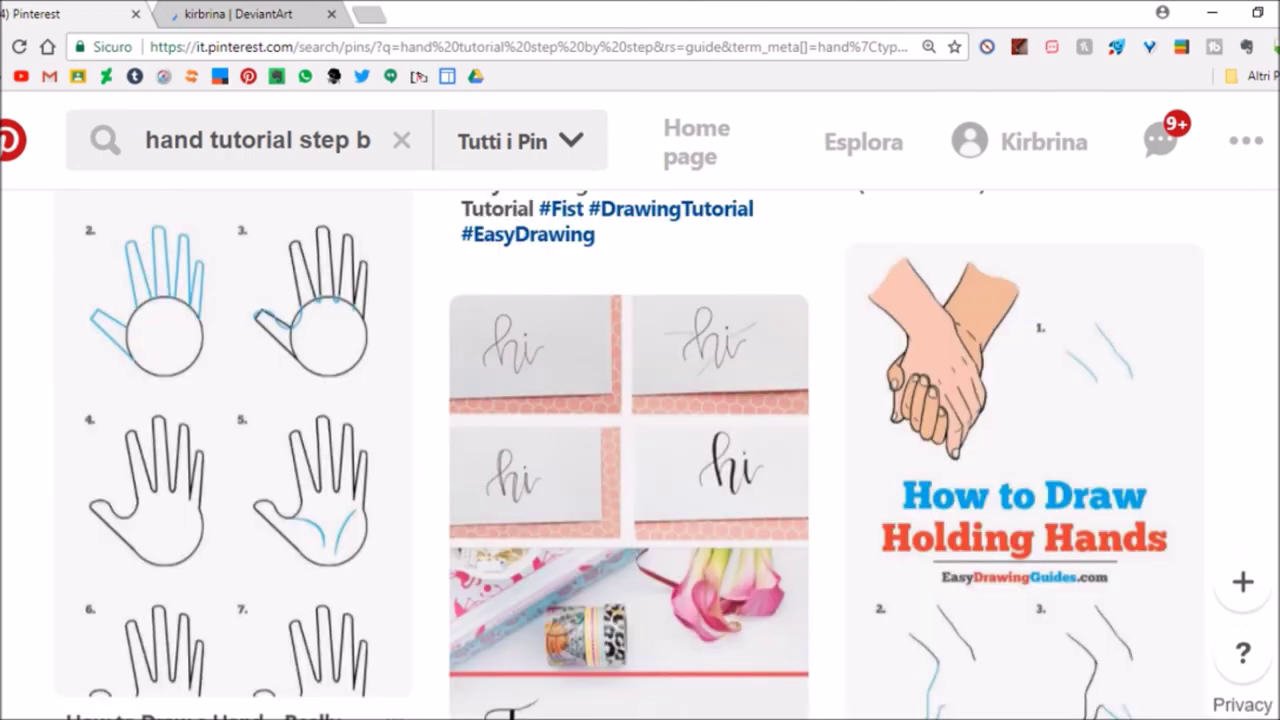
pyautogui.scroll(-15, 629, 468)
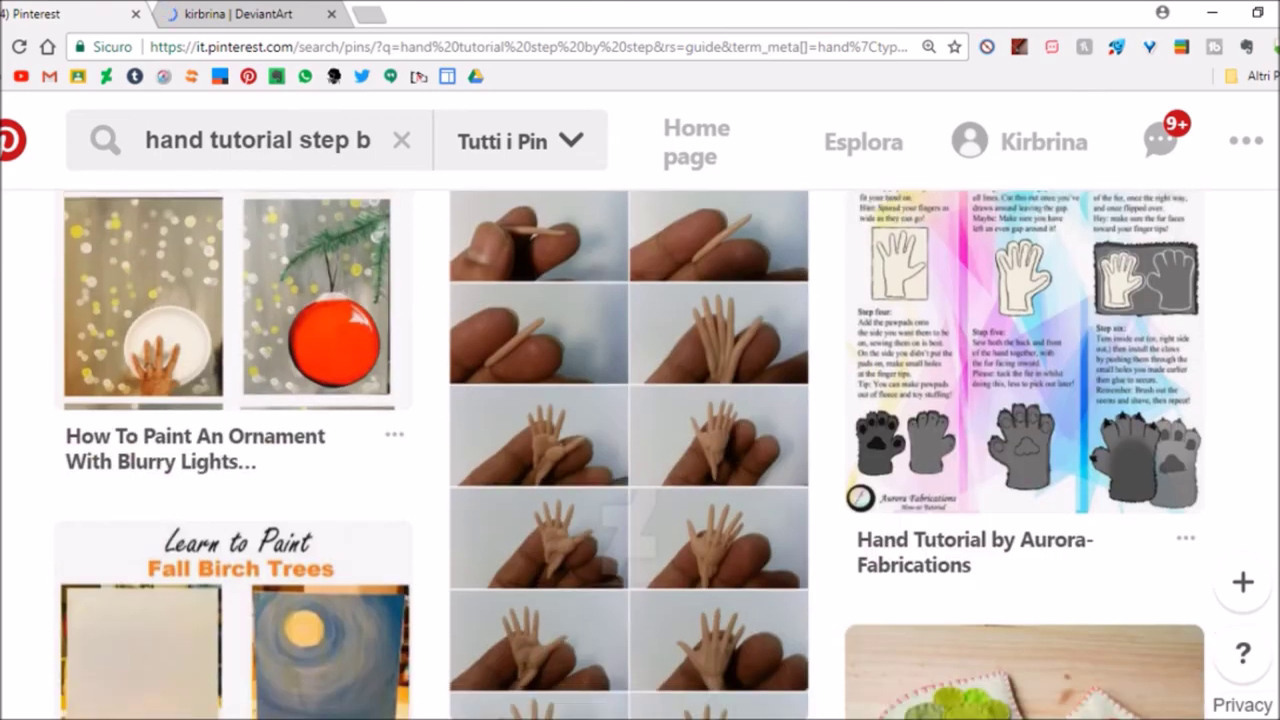
pyautogui.scroll(5, 629, 455)
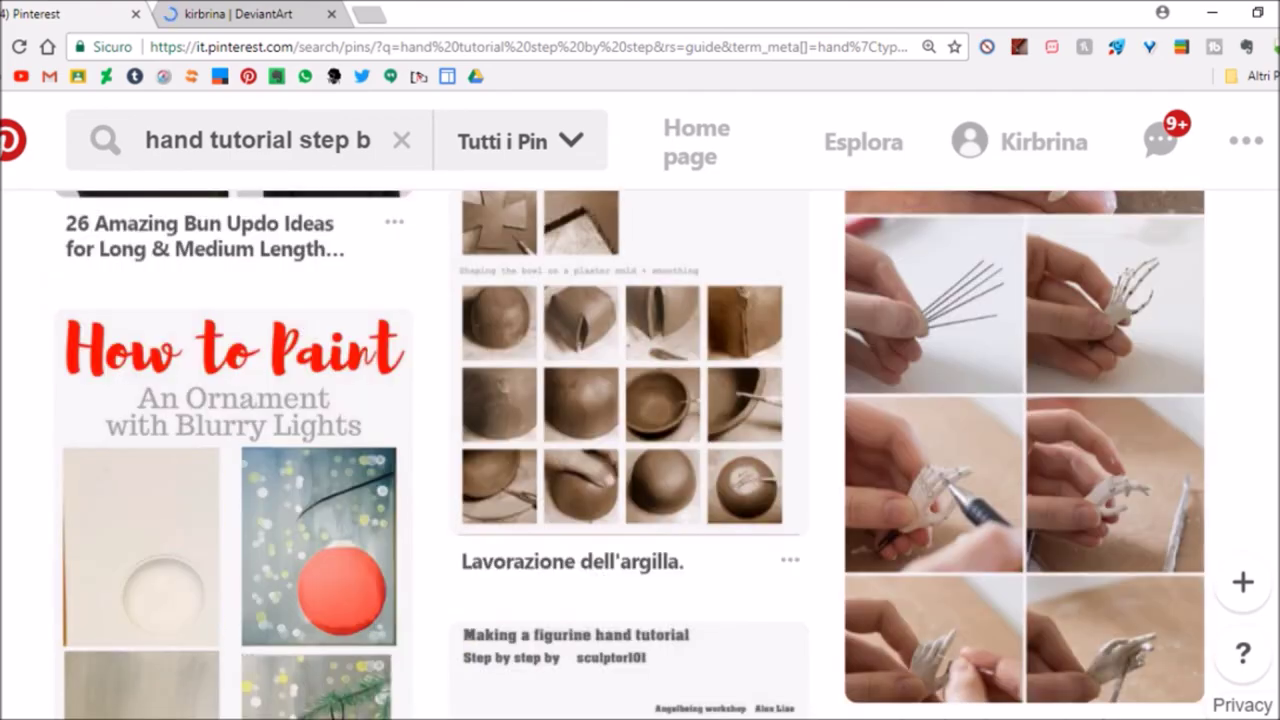
pyautogui.scroll(-4, 629, 455)
# Step: Examine the opened pin of hand construction sketches, from the drawings down to its Visita link and photos and comments section
pyautogui.scroll(-15, 629, 455)
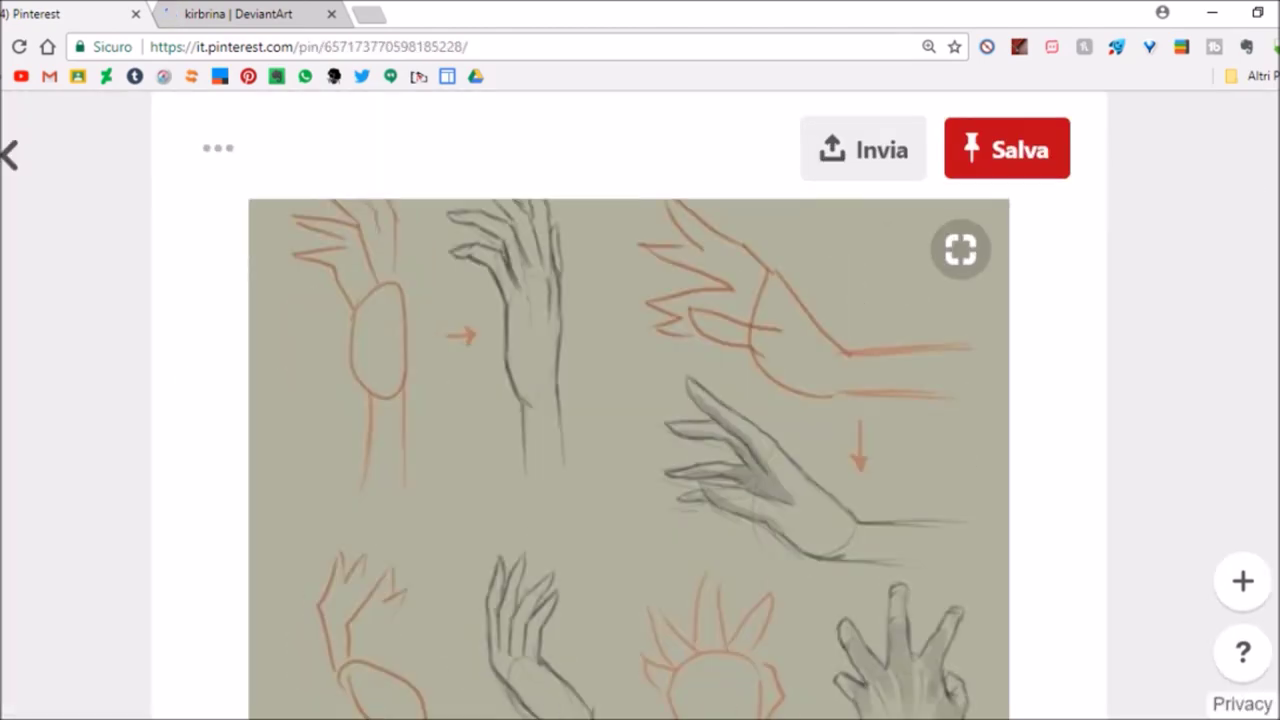
pyautogui.scroll(10, 629, 455)
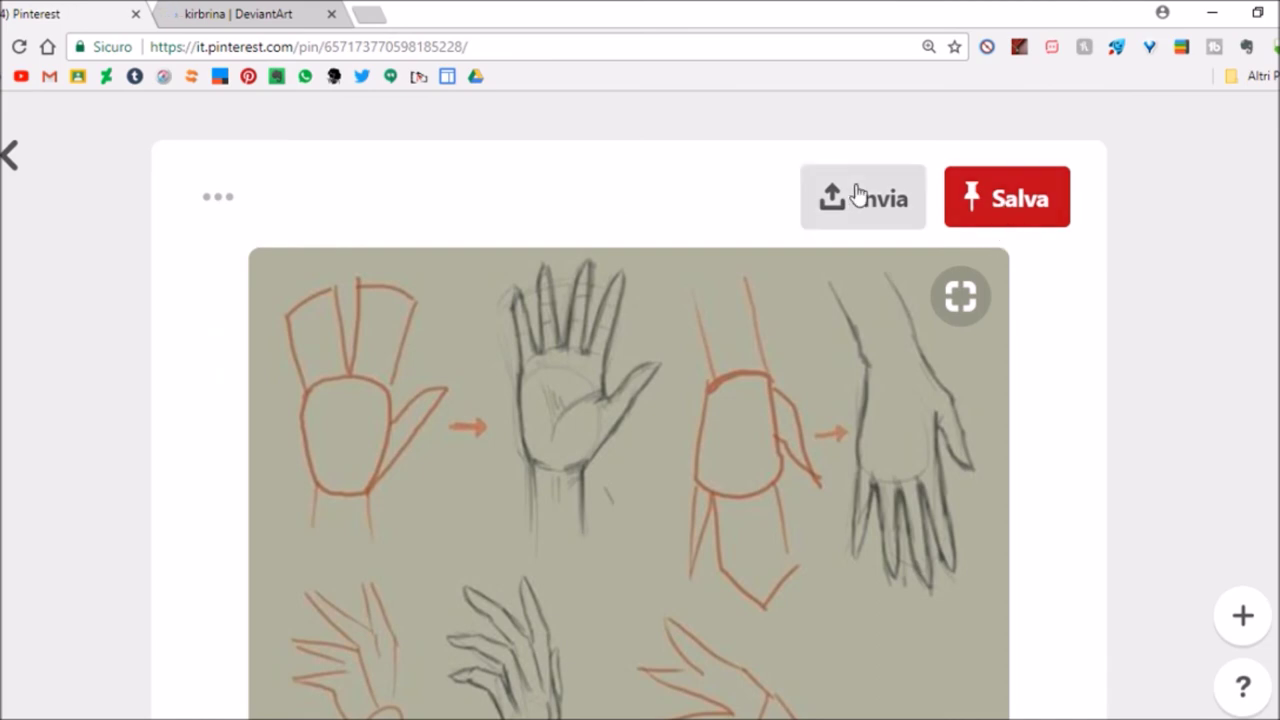
pyautogui.scroll(-6, 857, 194)
pyautogui.scroll(3, 1137, 394)
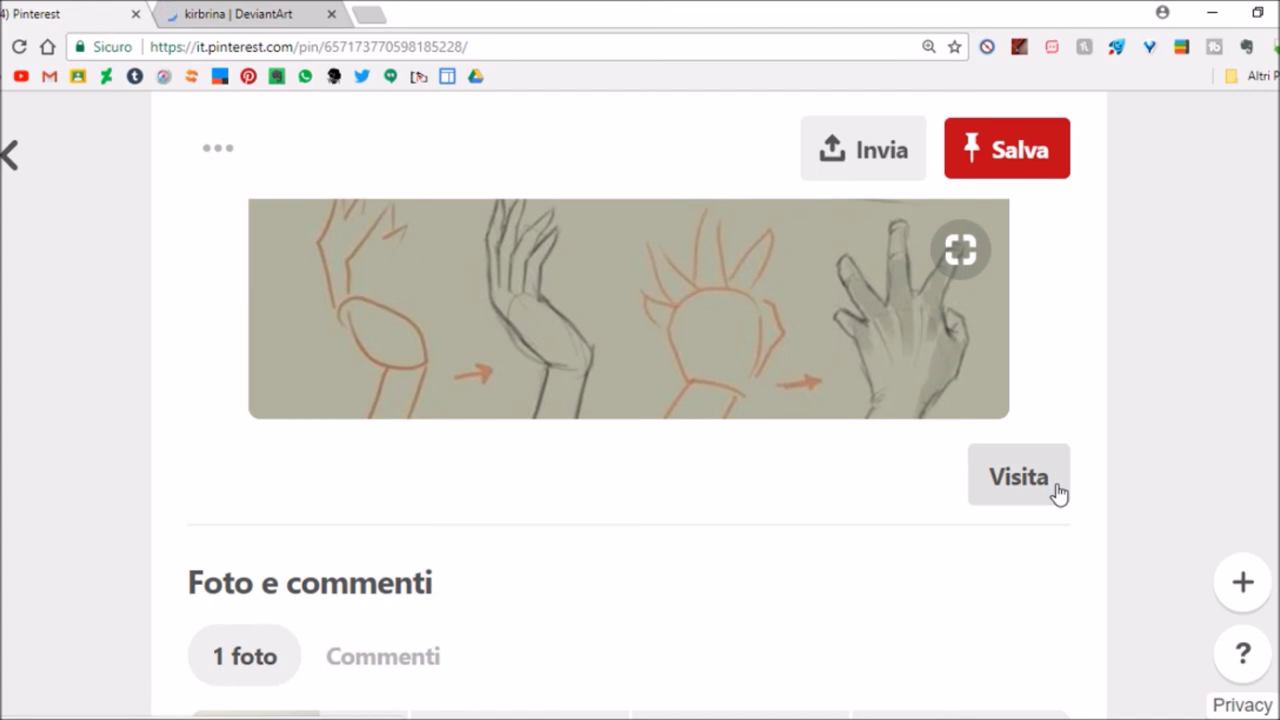
pyautogui.scroll(4, 628, 400)
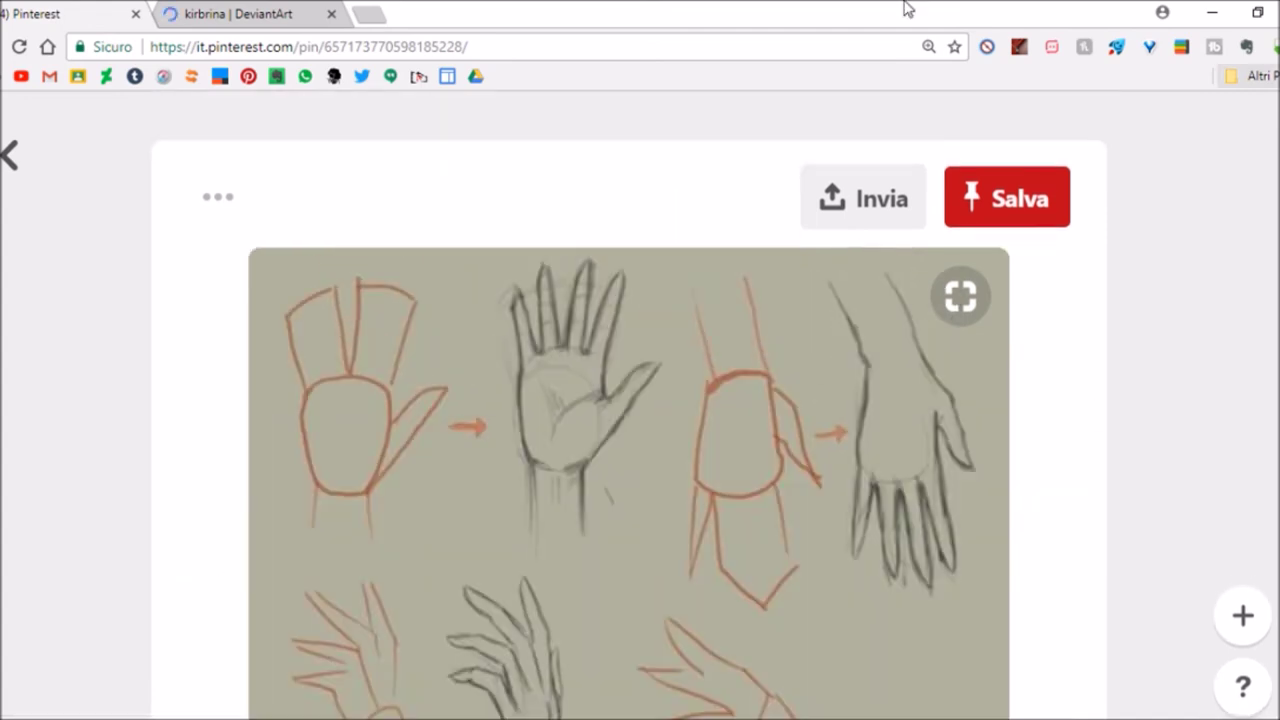
# Step: Close the Pinterest page and open the artist's own DeviantArt profile
pyautogui.click(135, 14)
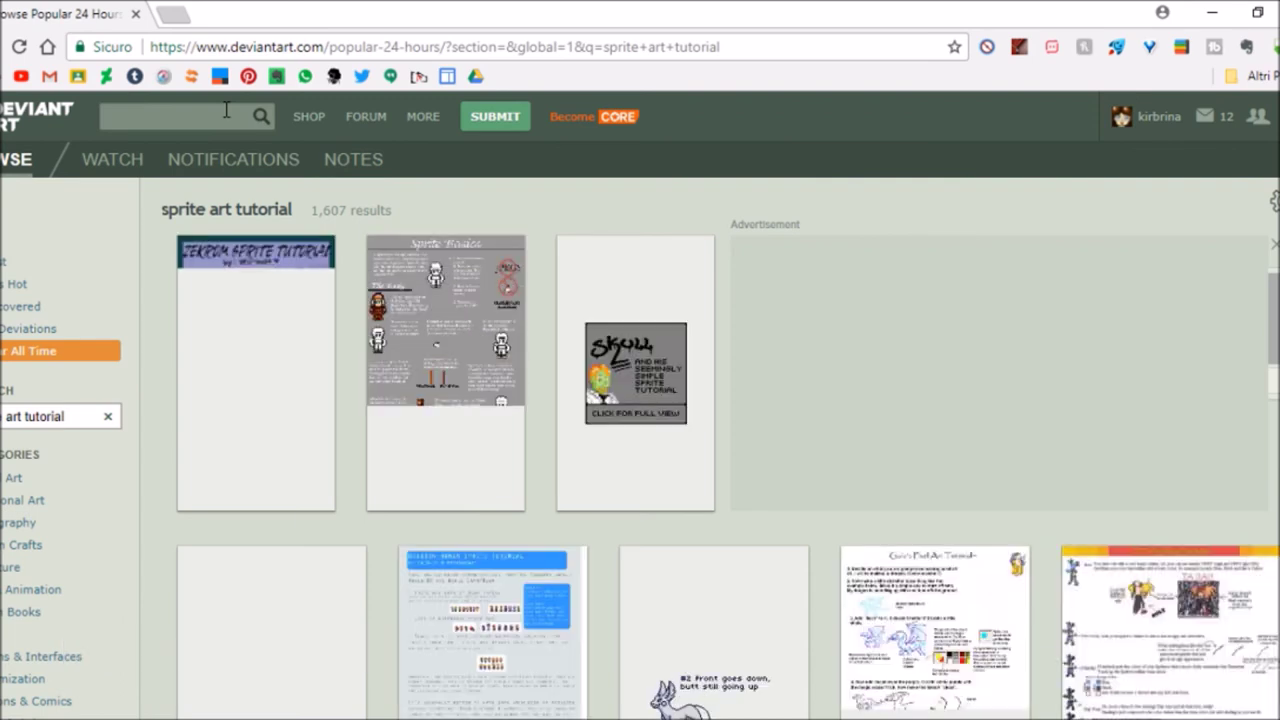
pyautogui.scroll(-10, 640, 400)
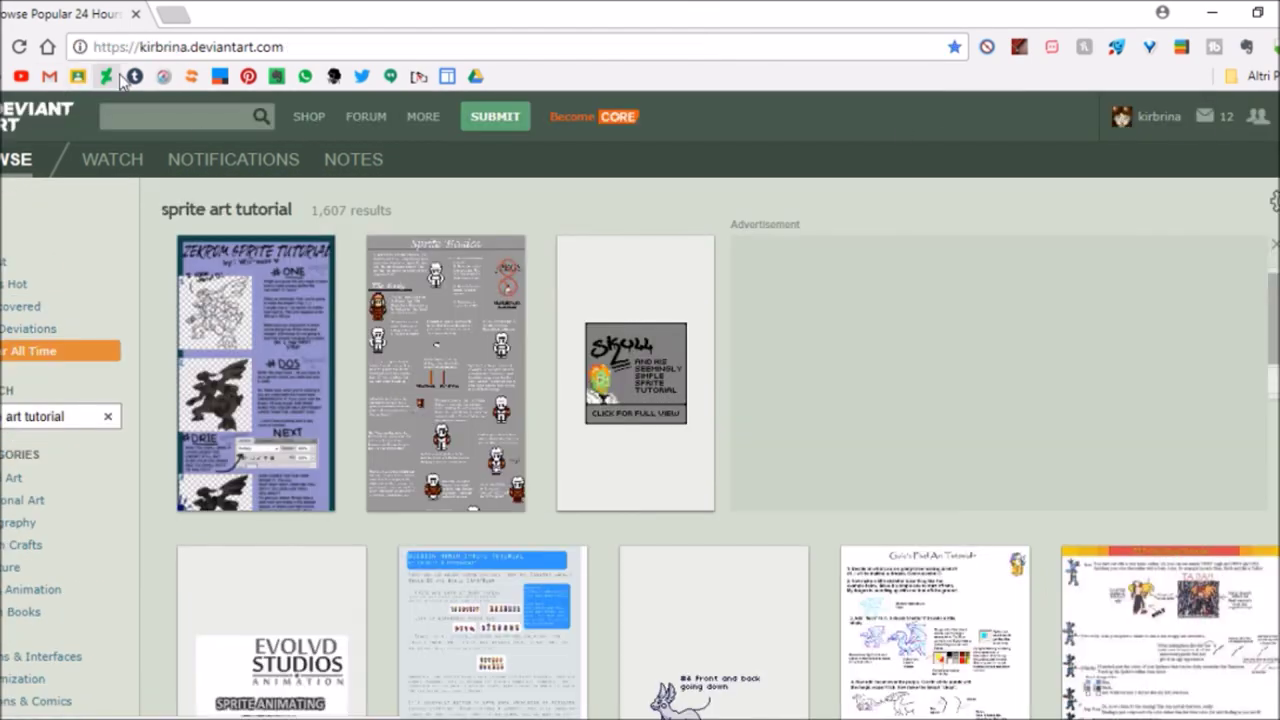
pyautogui.click(330, 47)
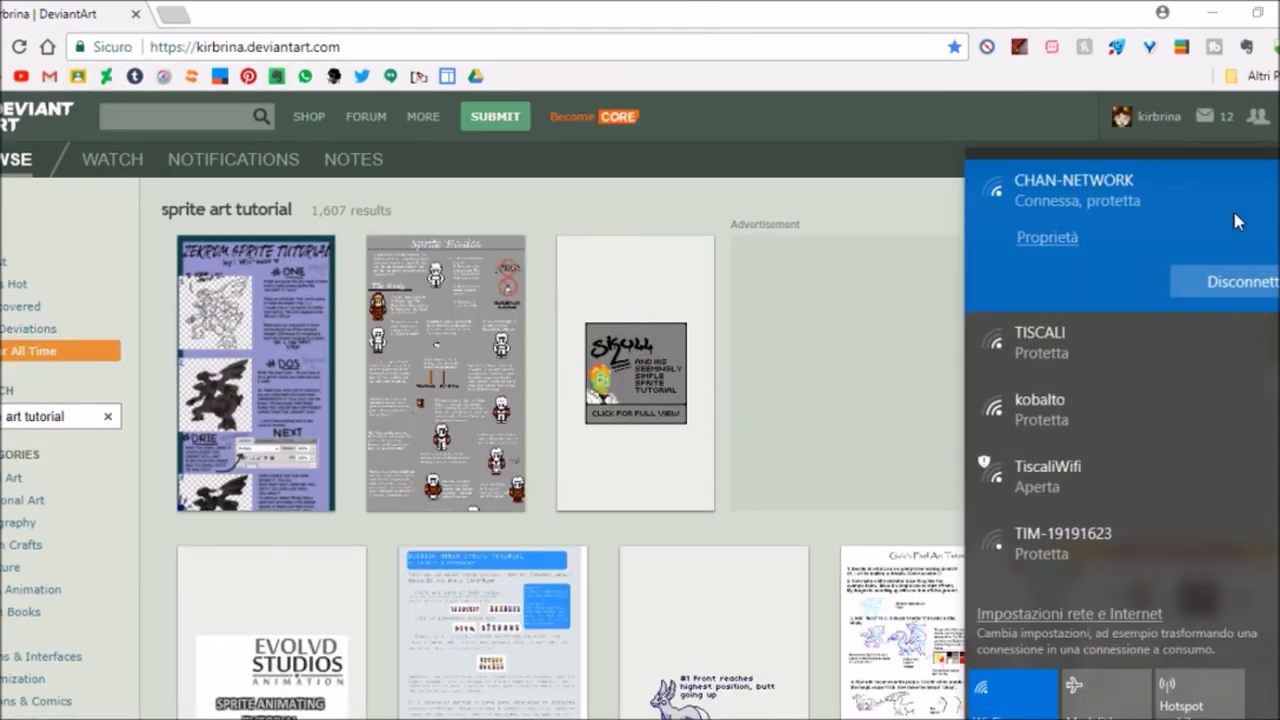
pyautogui.scroll(-5, 333, 498)
pyautogui.scroll(5, 270, 205)
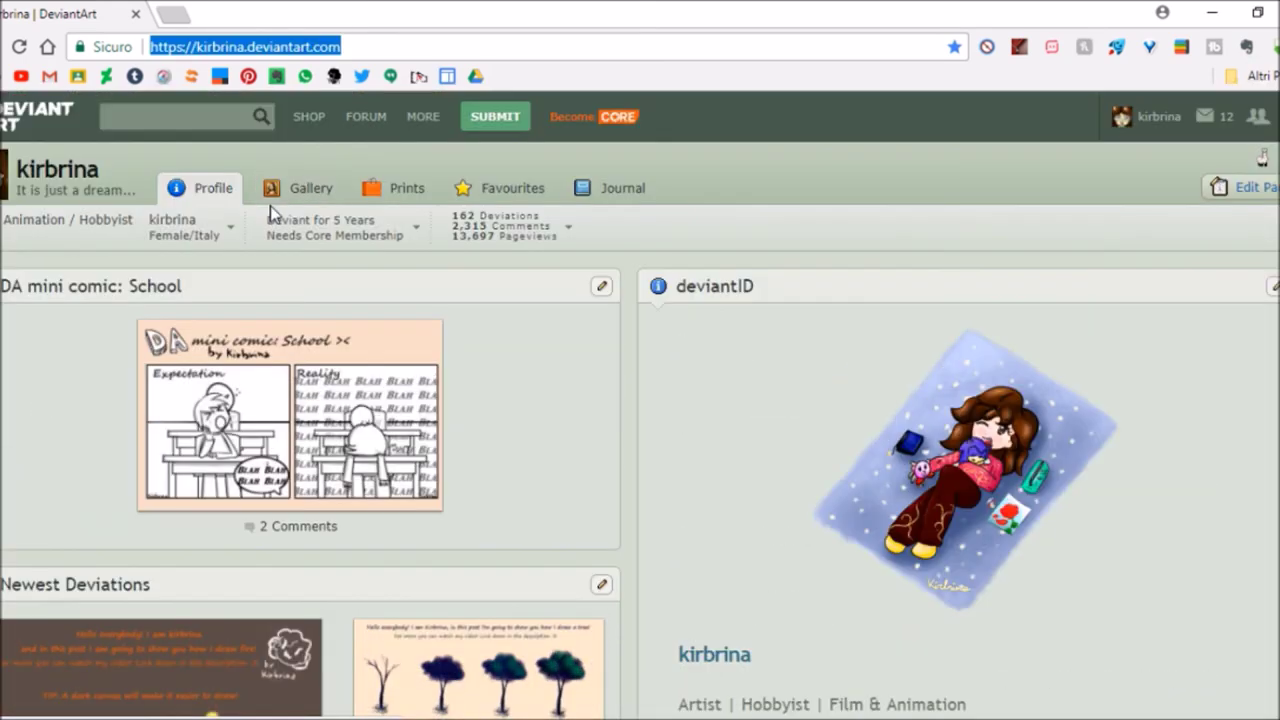
# Step: Look through the artworks and tutorials in the profile's gallery and return to the profile page
pyautogui.click(299, 192)
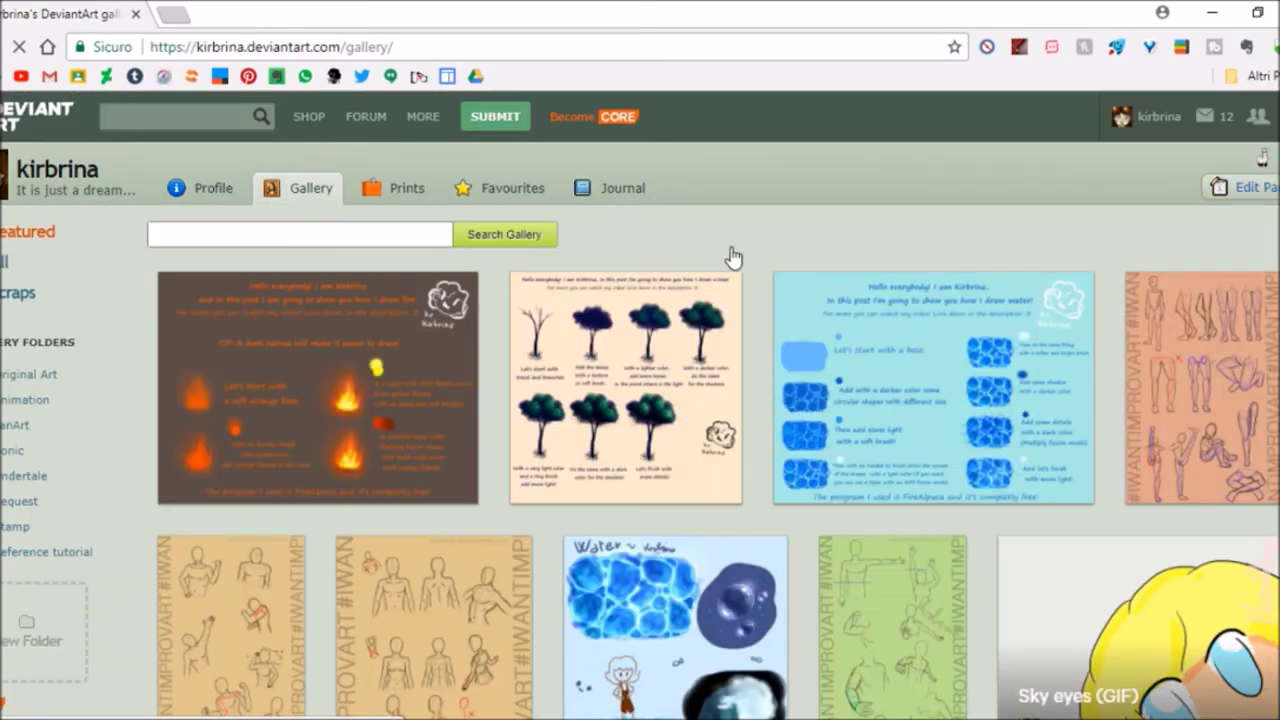
pyautogui.scroll(-10, 731, 257)
pyautogui.scroll(10, 323, 374)
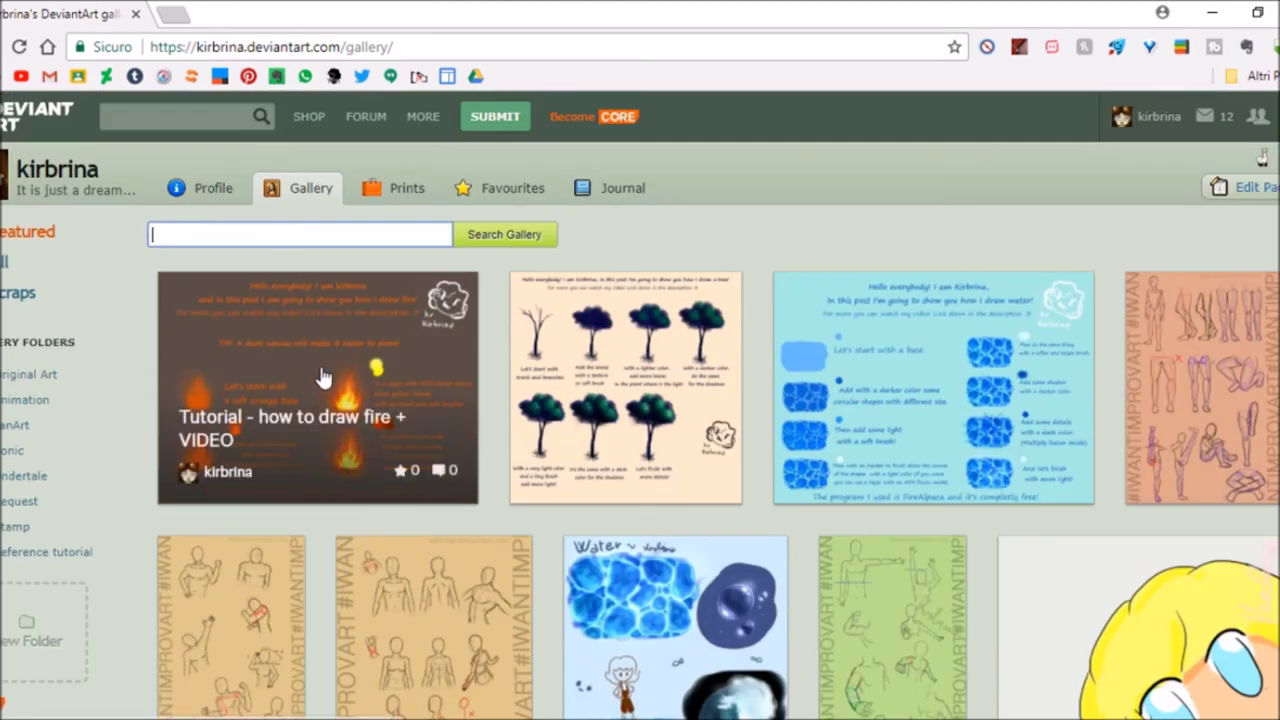
pyautogui.click(57, 170)
# Step: Search DeviantArt for "hand tutorial"
pyautogui.click(180, 116)
pyautogui.write('DI')
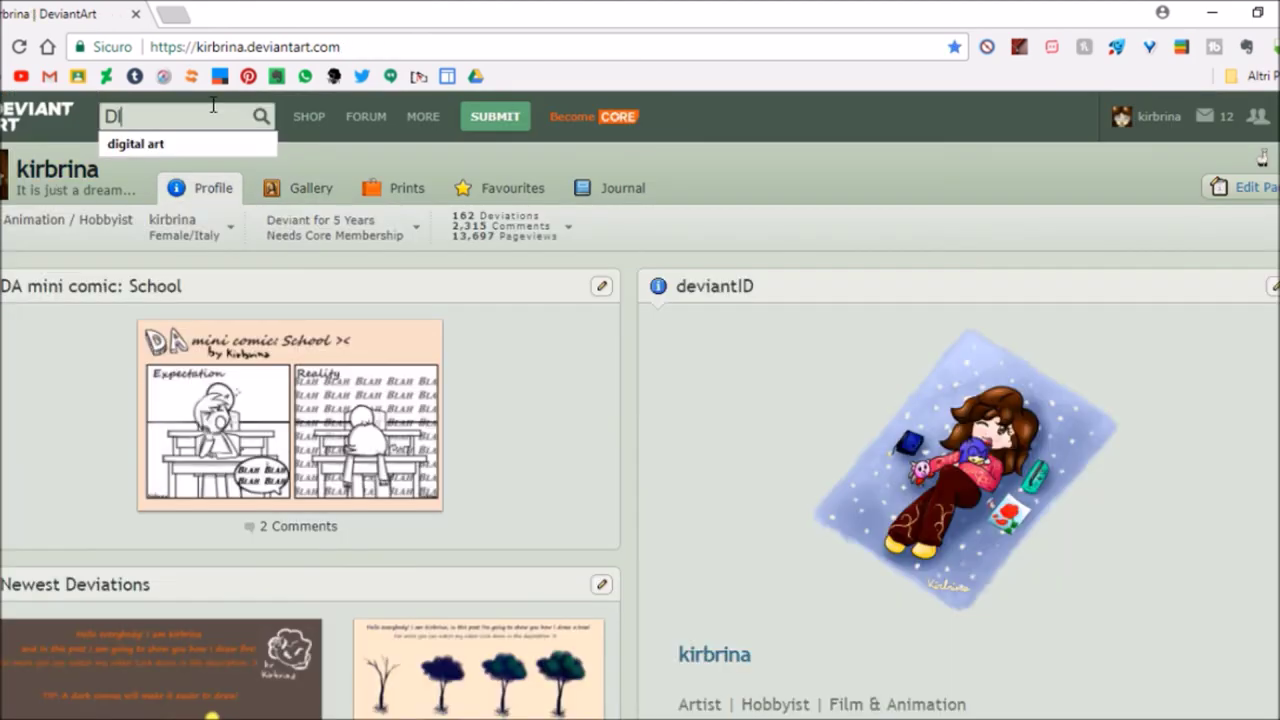
pyautogui.press('BackSpace')
pyautogui.press('BackSpace')
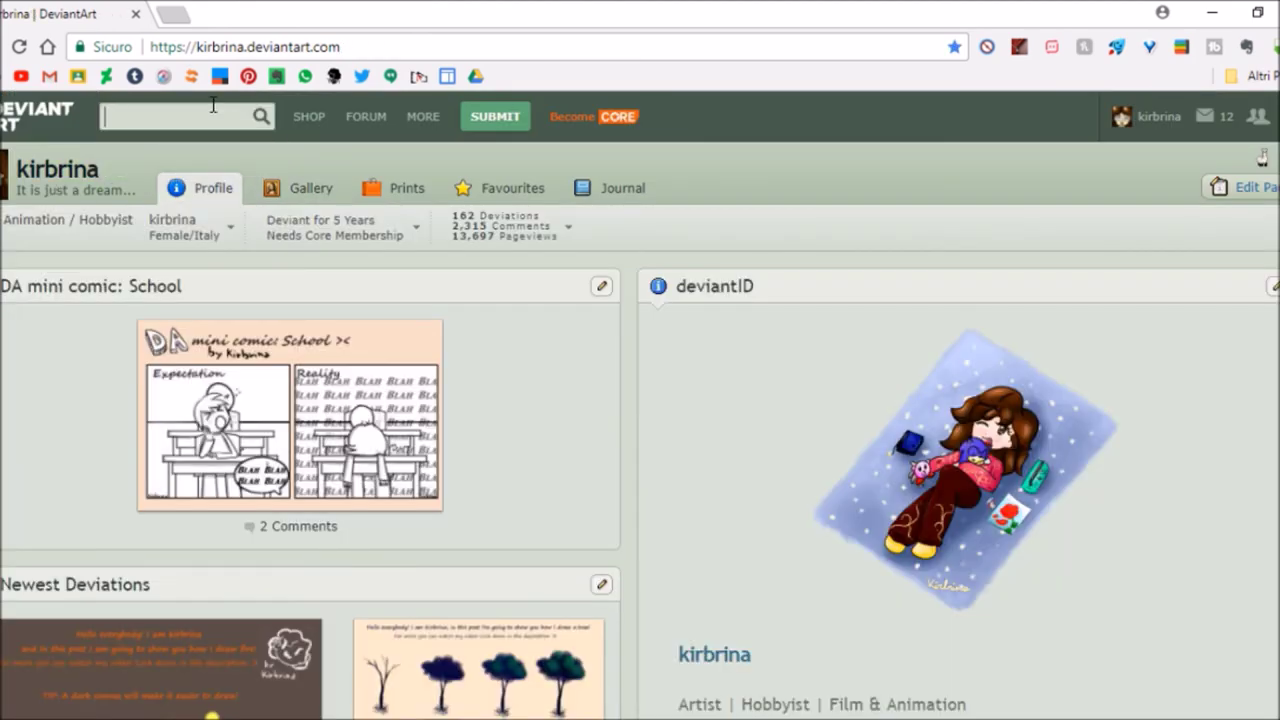
pyautogui.write('hand tutorial')
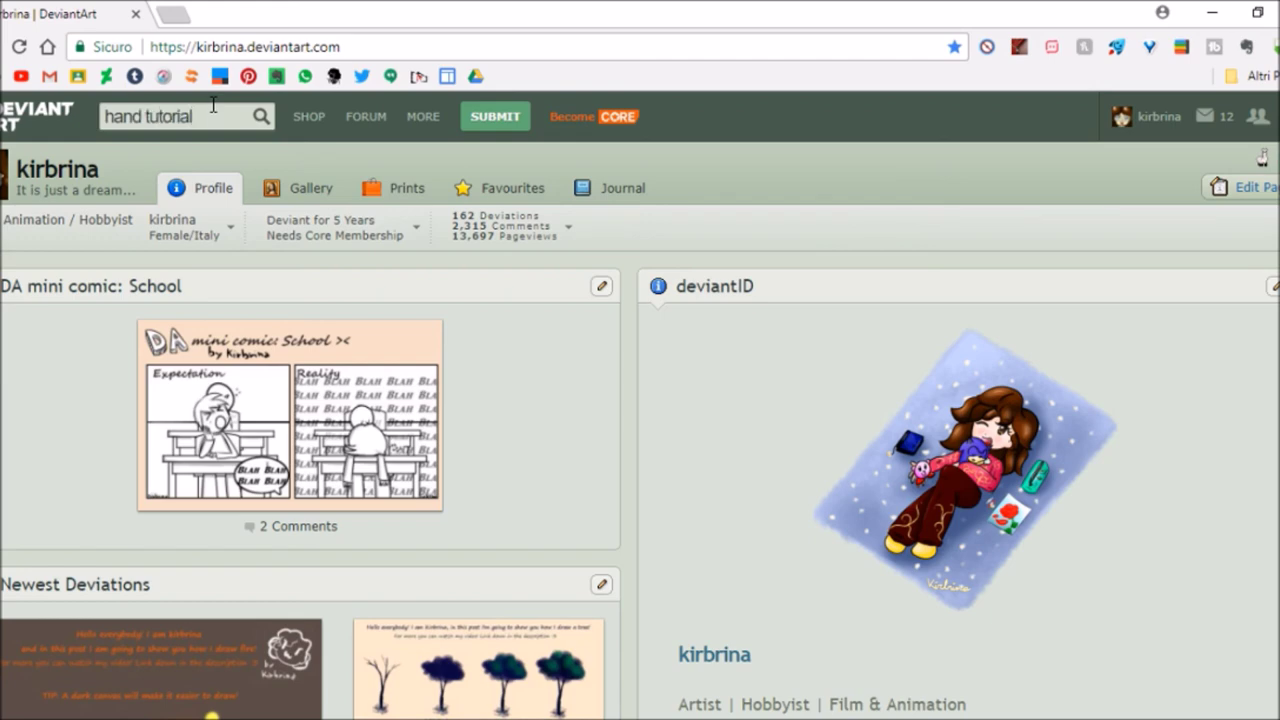
pyautogui.press('Return')
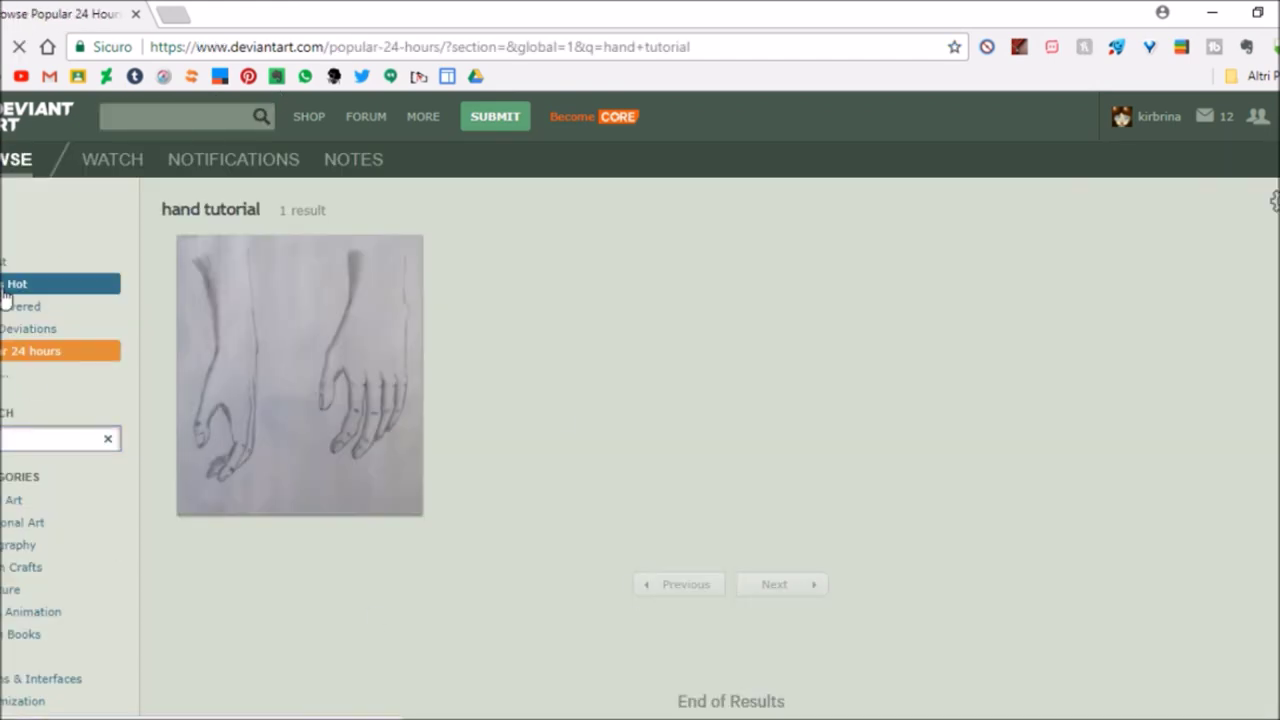
# Step: Sort the hand tutorial results by What's Hot, look through them and open the next page of results
pyautogui.click(5, 286)
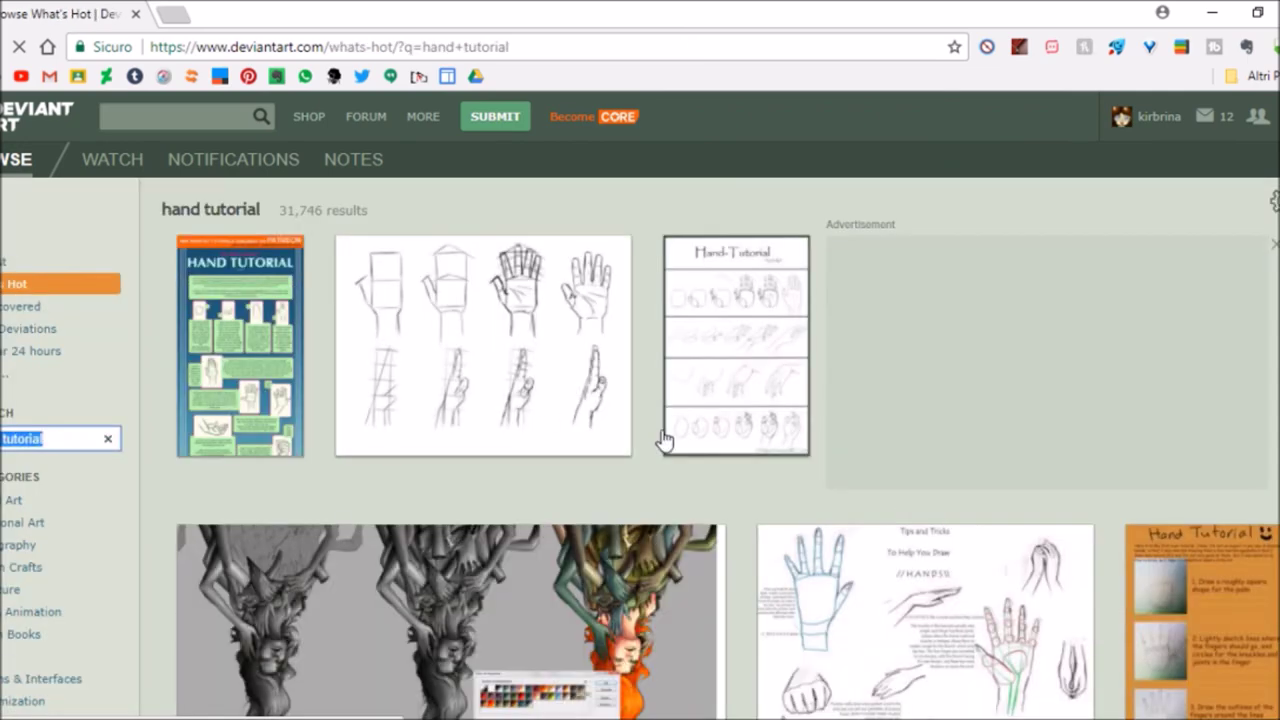
pyautogui.scroll(-10, 640, 450)
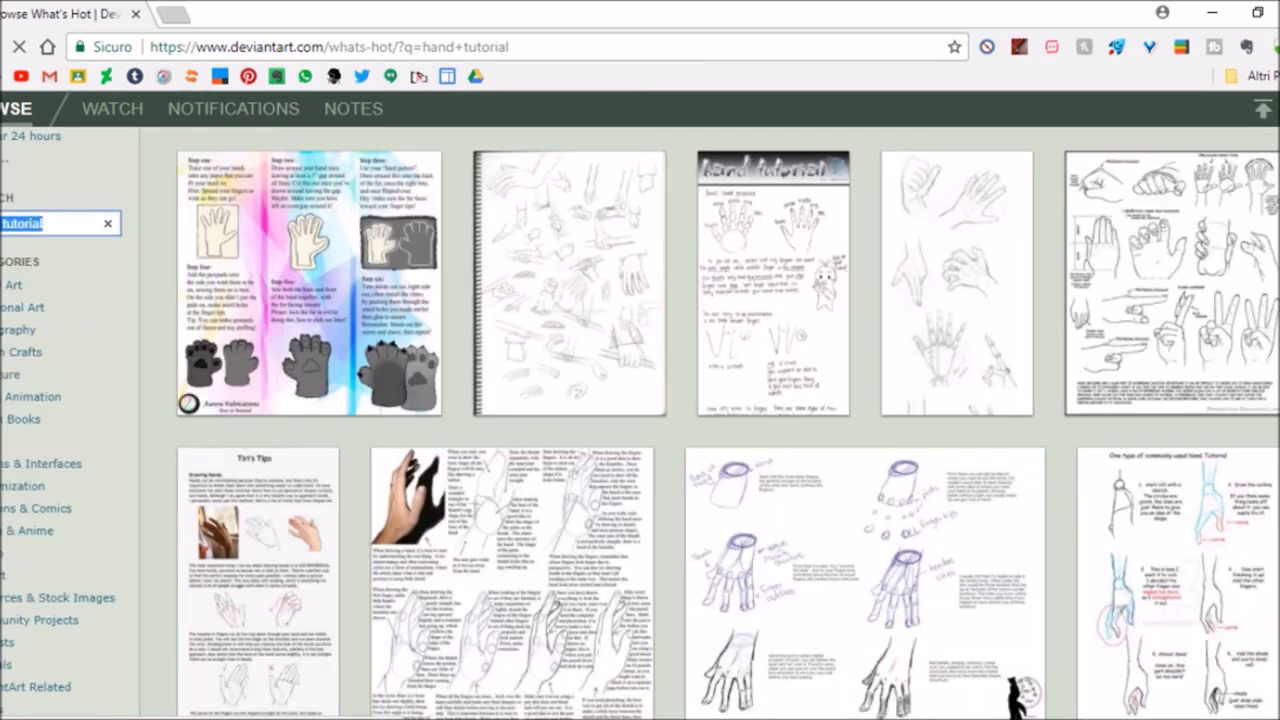
pyautogui.click(771, 614)
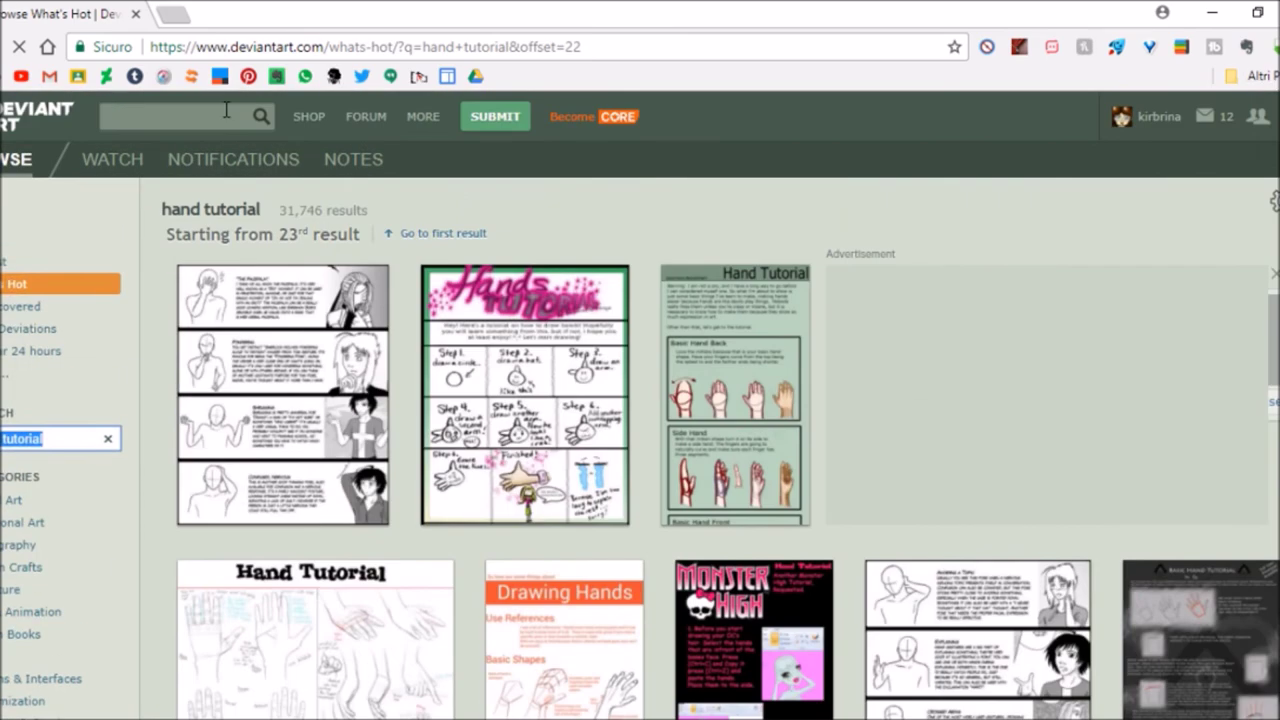
# Step: Search DeviantArt for "sprite art tutorial"
pyautogui.click(226, 114)
pyautogui.write('sprite art t')
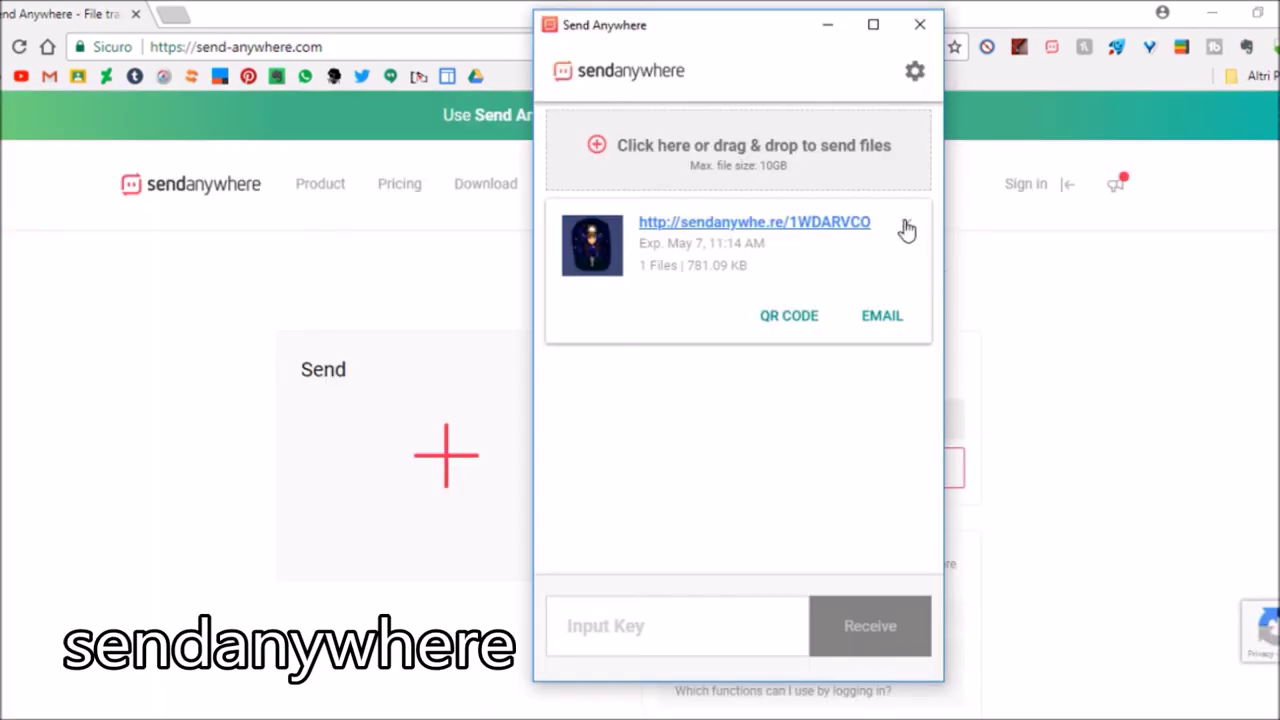
# Step: Switch to Send Anywhere, remove the shared image's link entry and open the file chooser for sending files
pyautogui.click(906, 222)
pyautogui.click(853, 416)
pyautogui.click(908, 228)
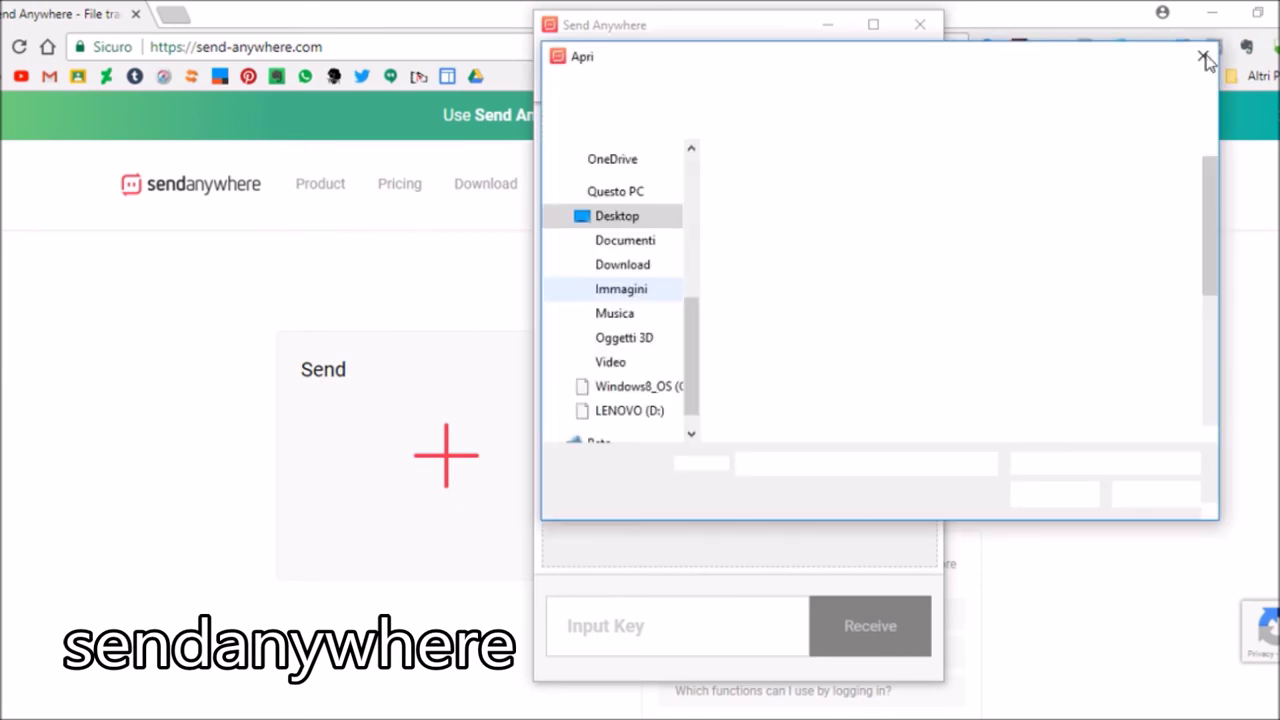
# Step: Show the Send Anywhere website's file chooser for sending, cancel it and select the key field for receiving
pyautogui.click(1203, 57)
pyautogui.click(440, 452)
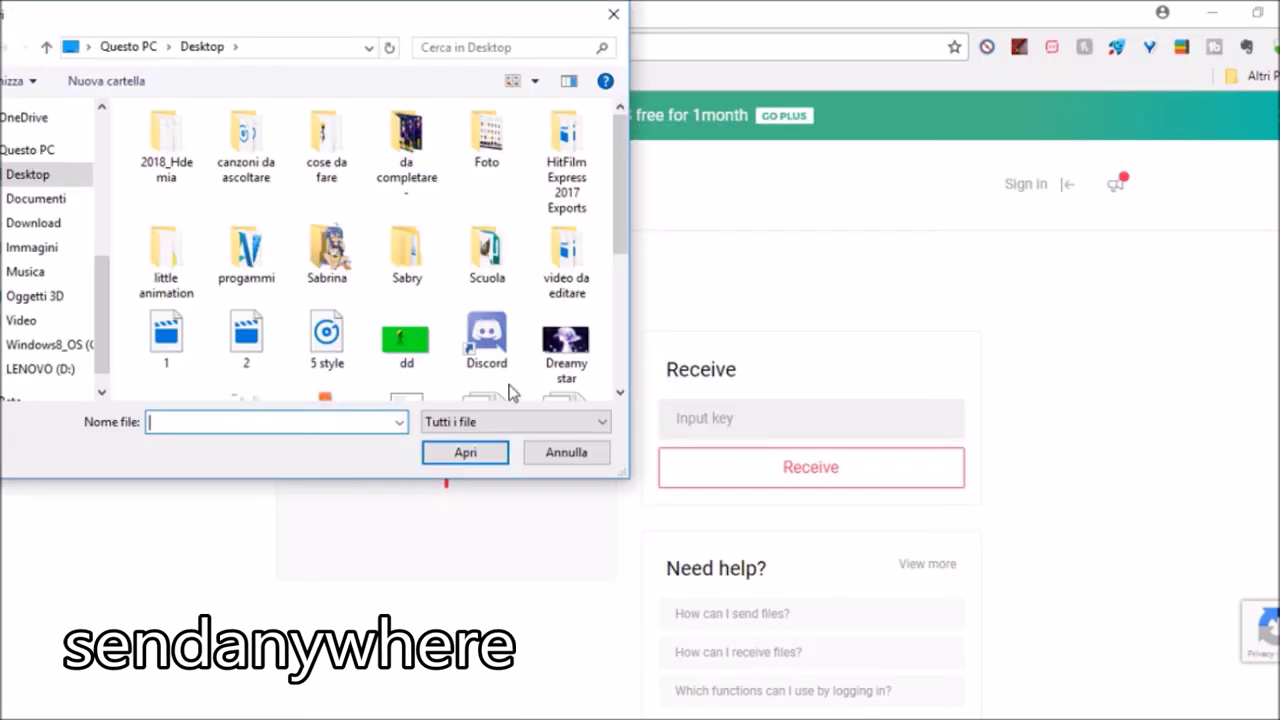
pyautogui.scroll(-3, 509, 389)
pyautogui.click(566, 451)
pyautogui.scroll(-1, 757, 317)
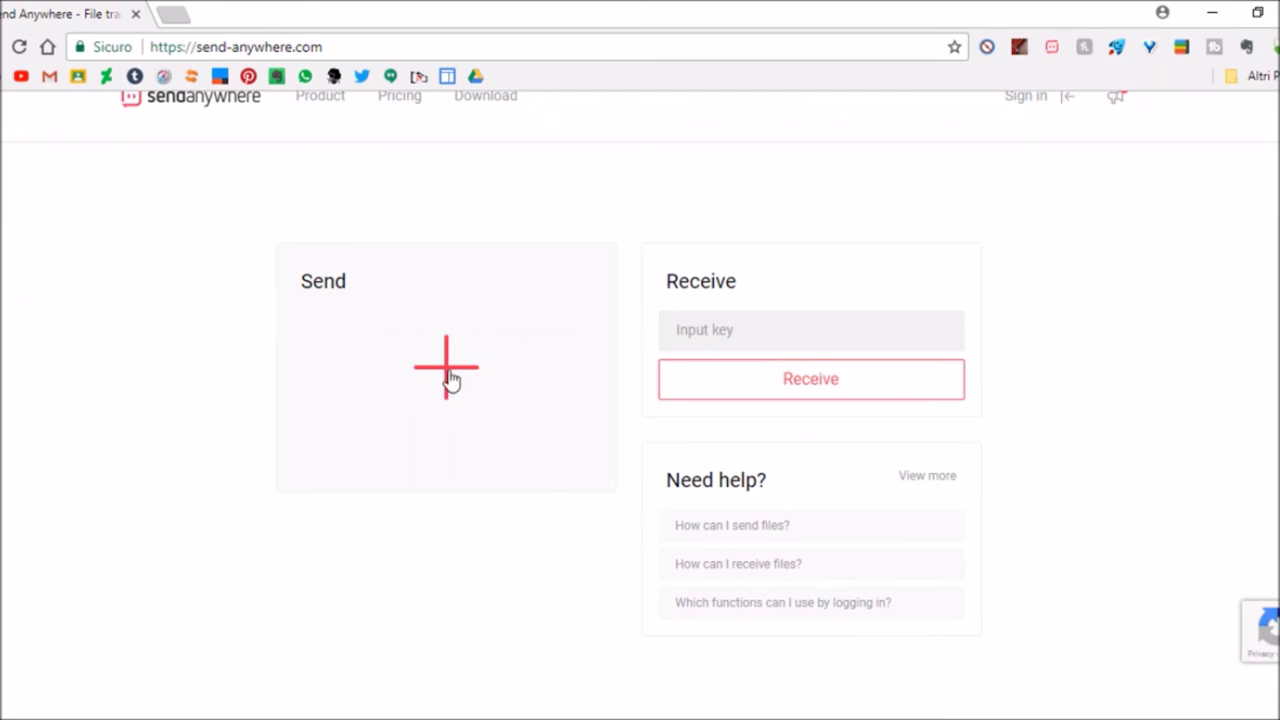
pyautogui.click(821, 323)
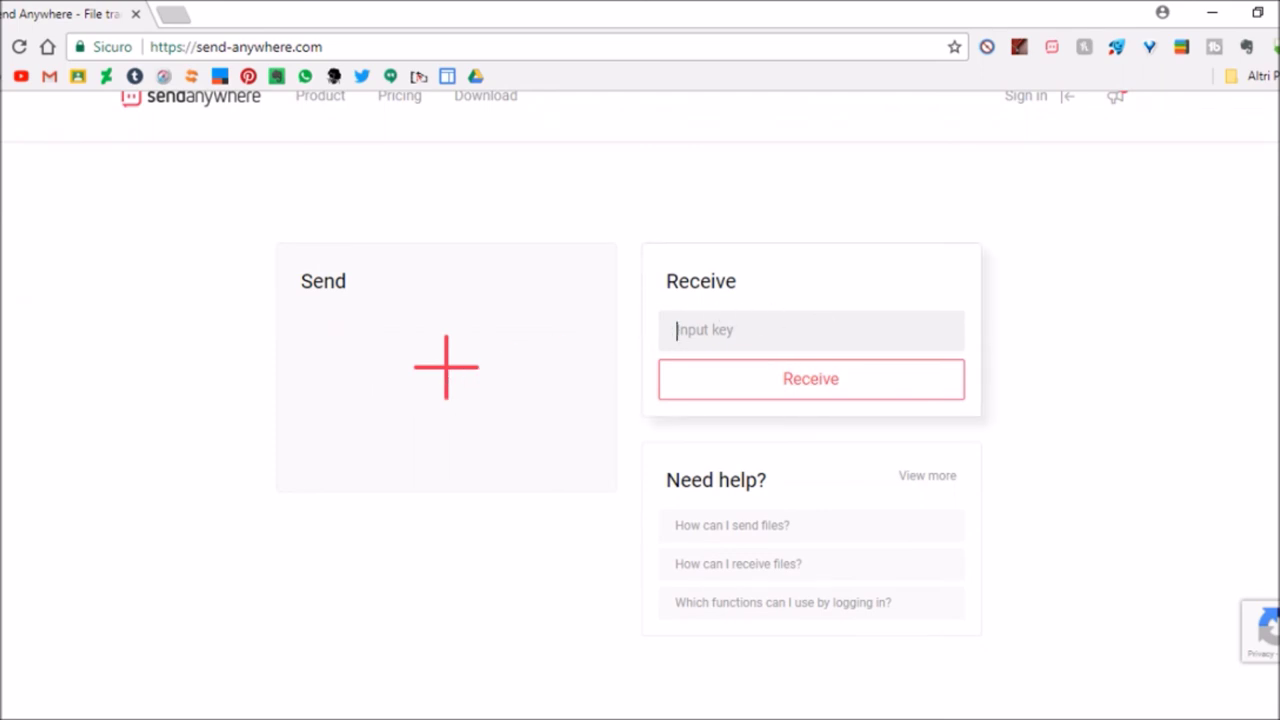
# Step: Reopen the Send Anywhere extension window and choose an image file to share as a link
pyautogui.click(1050, 47)
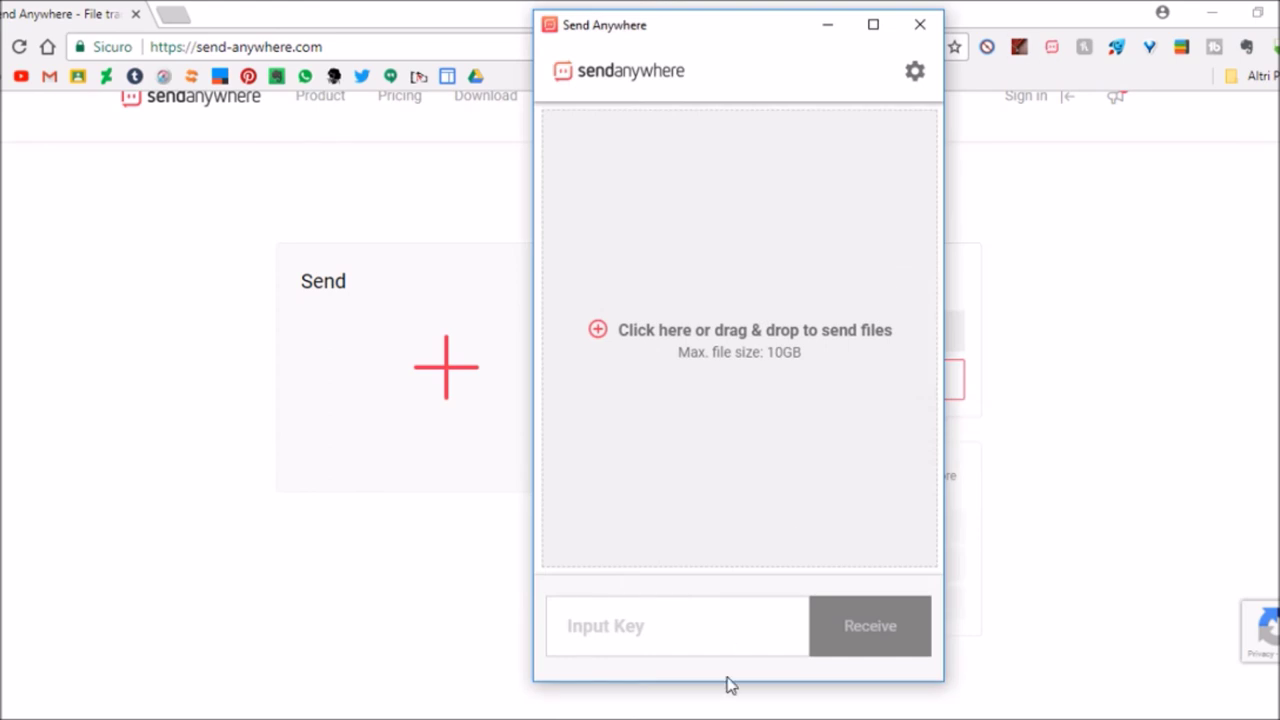
pyautogui.click(757, 330)
pyautogui.scroll(-3, 931, 343)
pyautogui.doubleClick(923, 335)
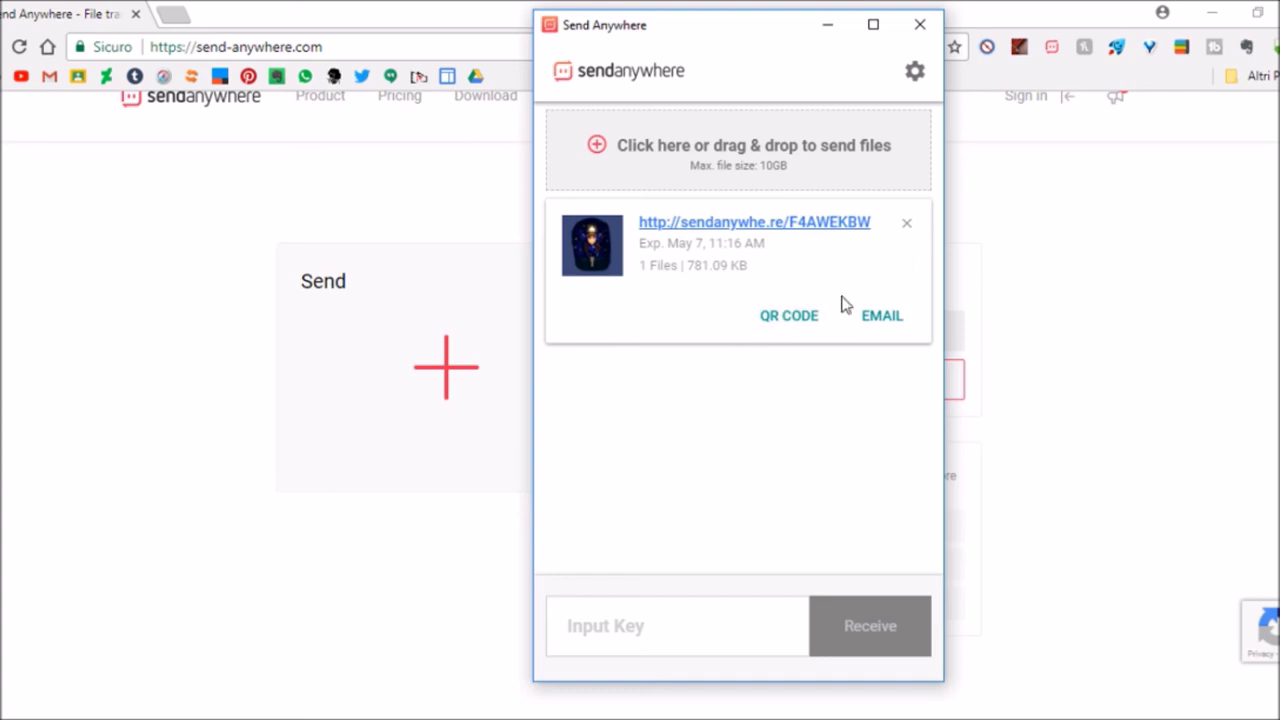
# Step: View the shared image's QR code and email form, and leave without sending an email
pyautogui.click(808, 322)
pyautogui.click(866, 495)
pyautogui.click(888, 318)
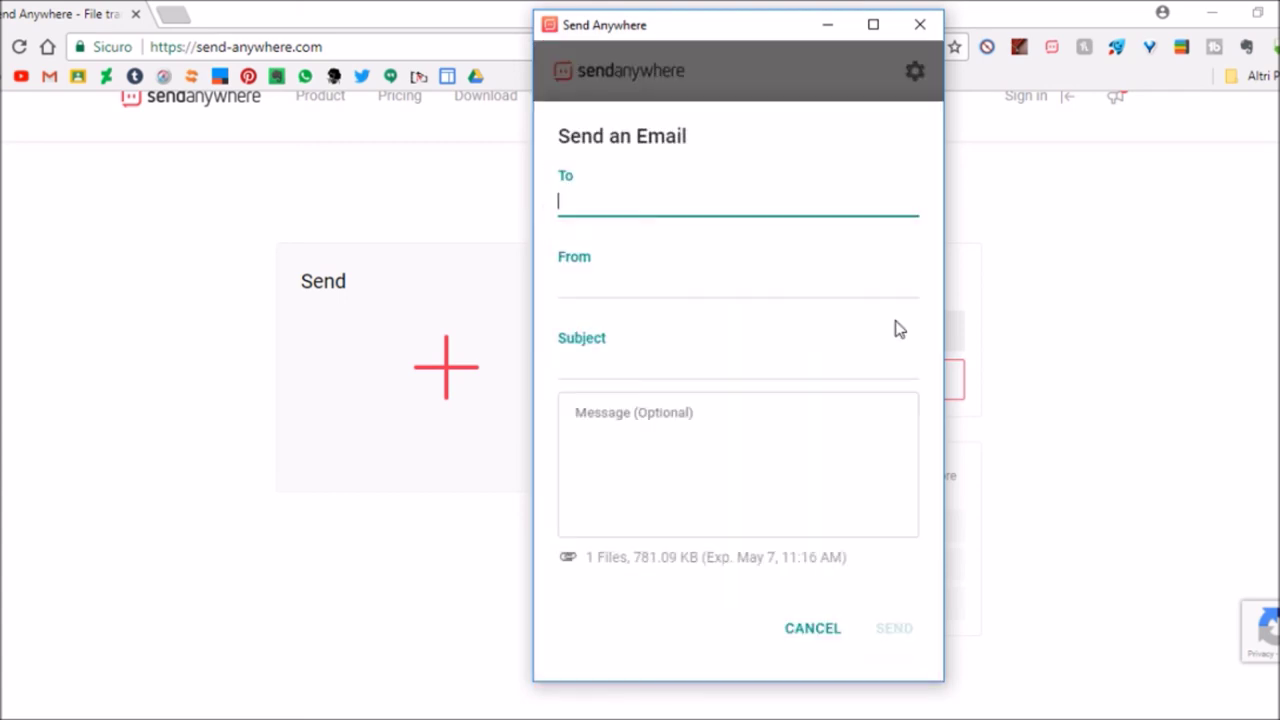
pyautogui.click(826, 619)
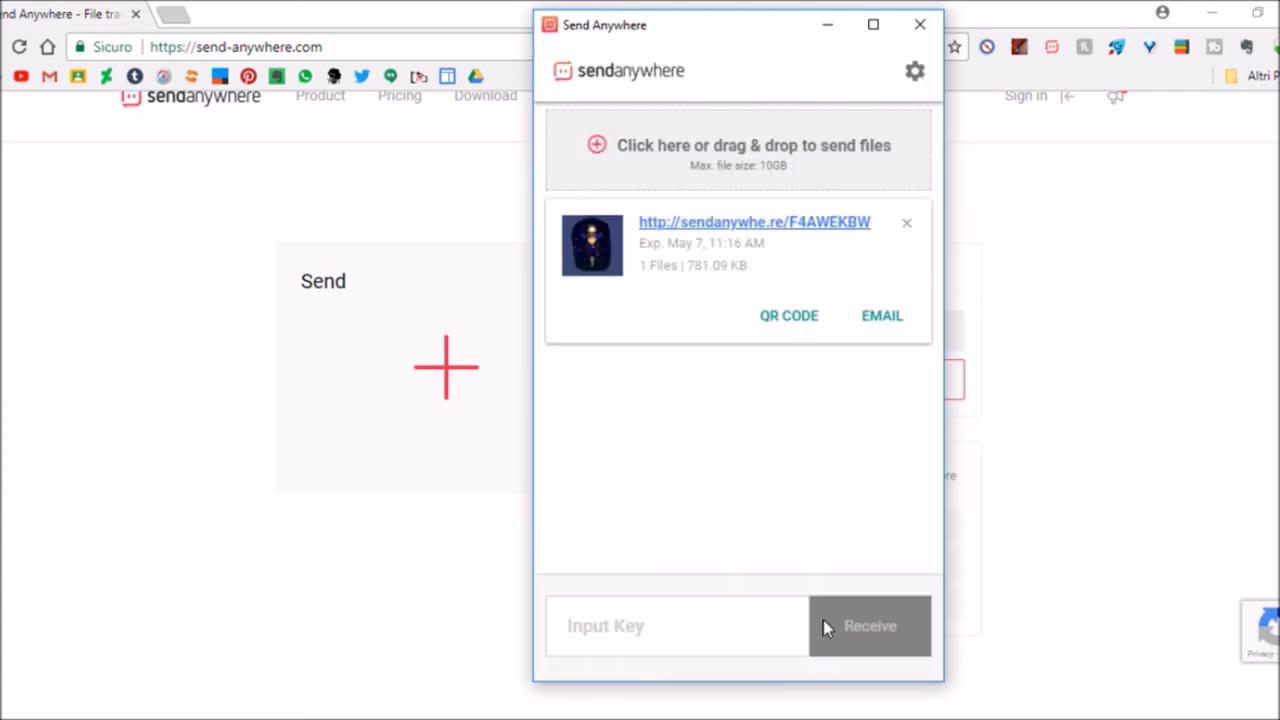
# Step: Look over the Send Anywhere extension settings, close them and select the shared image's link
pyautogui.click(916, 73)
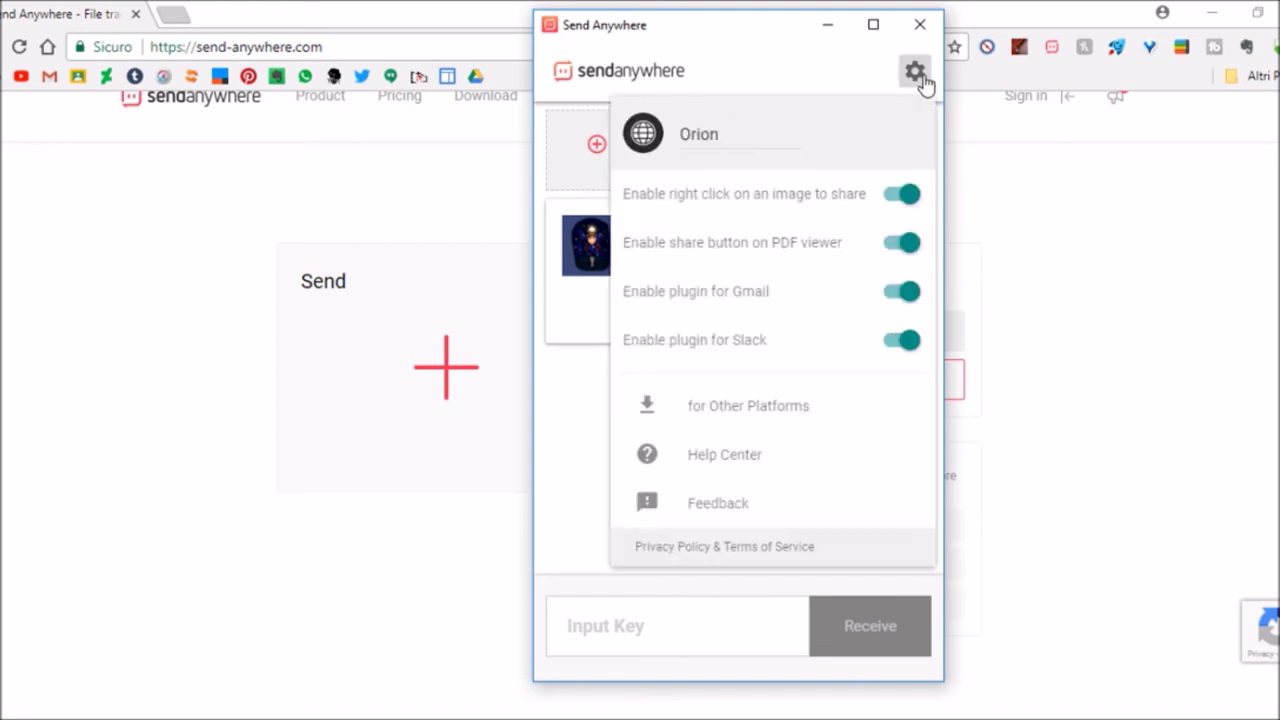
pyautogui.click(577, 441)
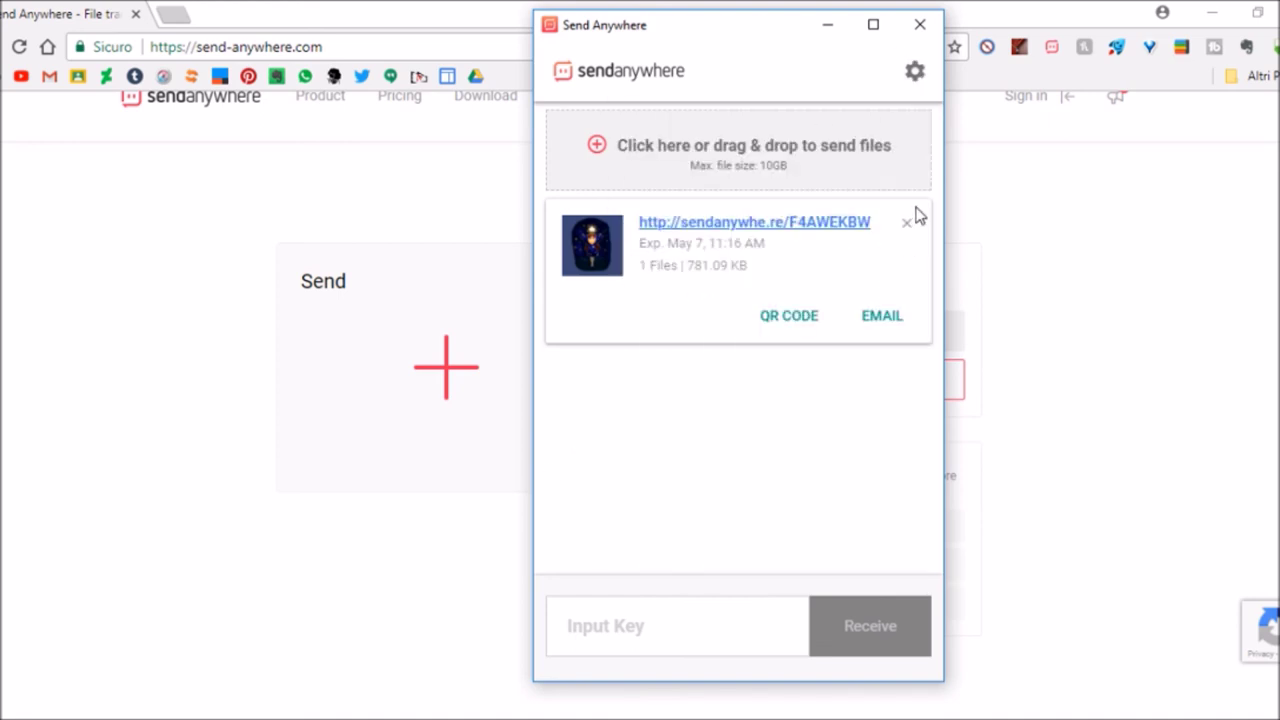
pyautogui.doubleClick(830, 222)
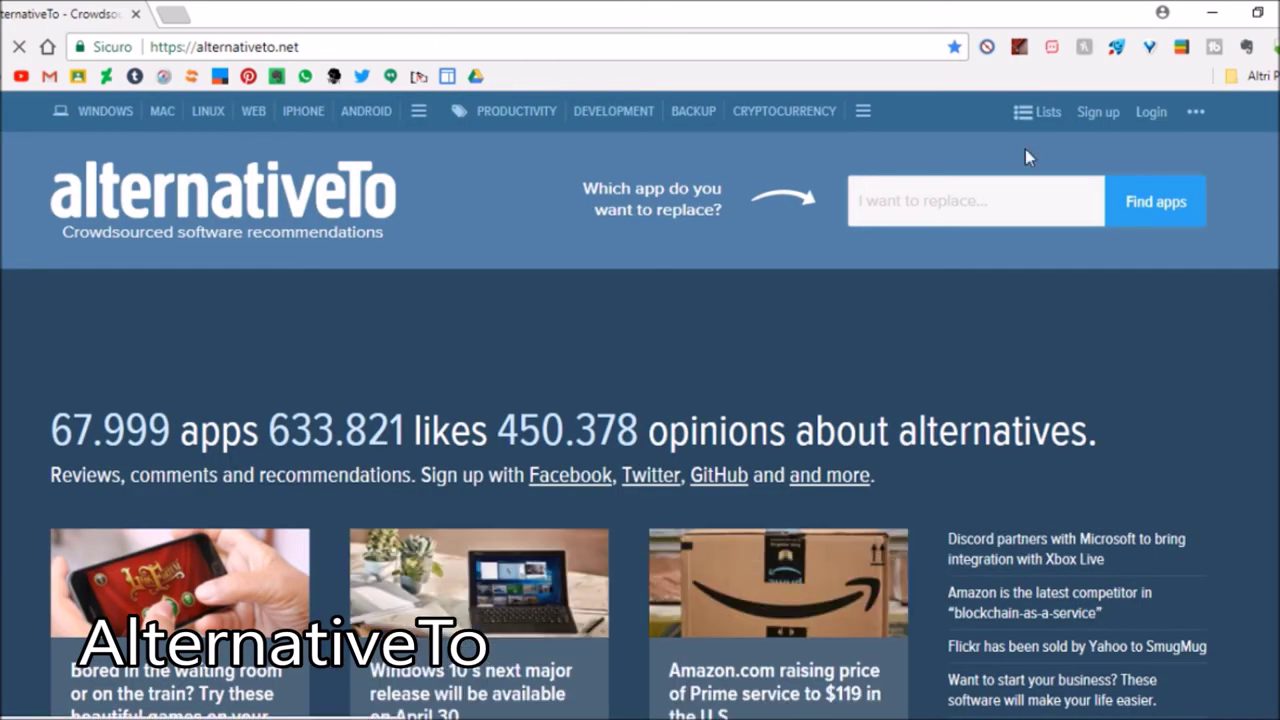
# Step: Switch to AlternativeTo and search for alternatives to "sai"
pyautogui.write('sai')
pyautogui.press('Return')
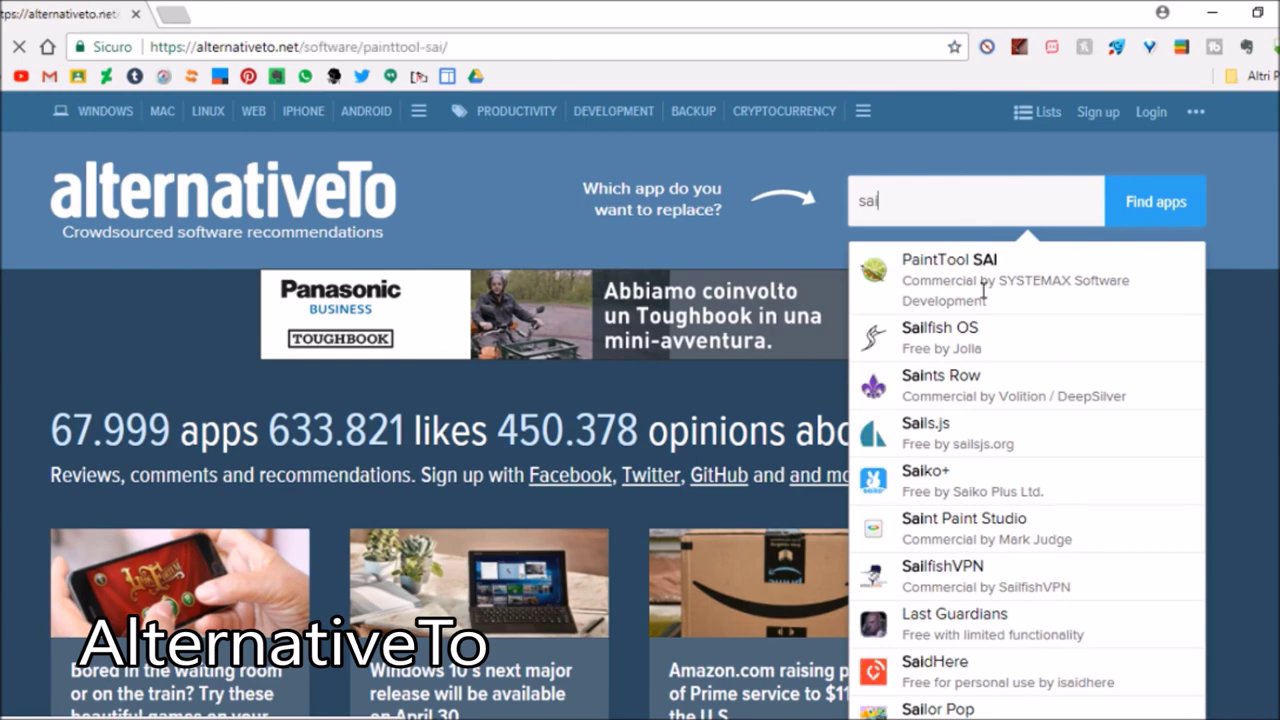
pyautogui.scroll(-3, 62, 370)
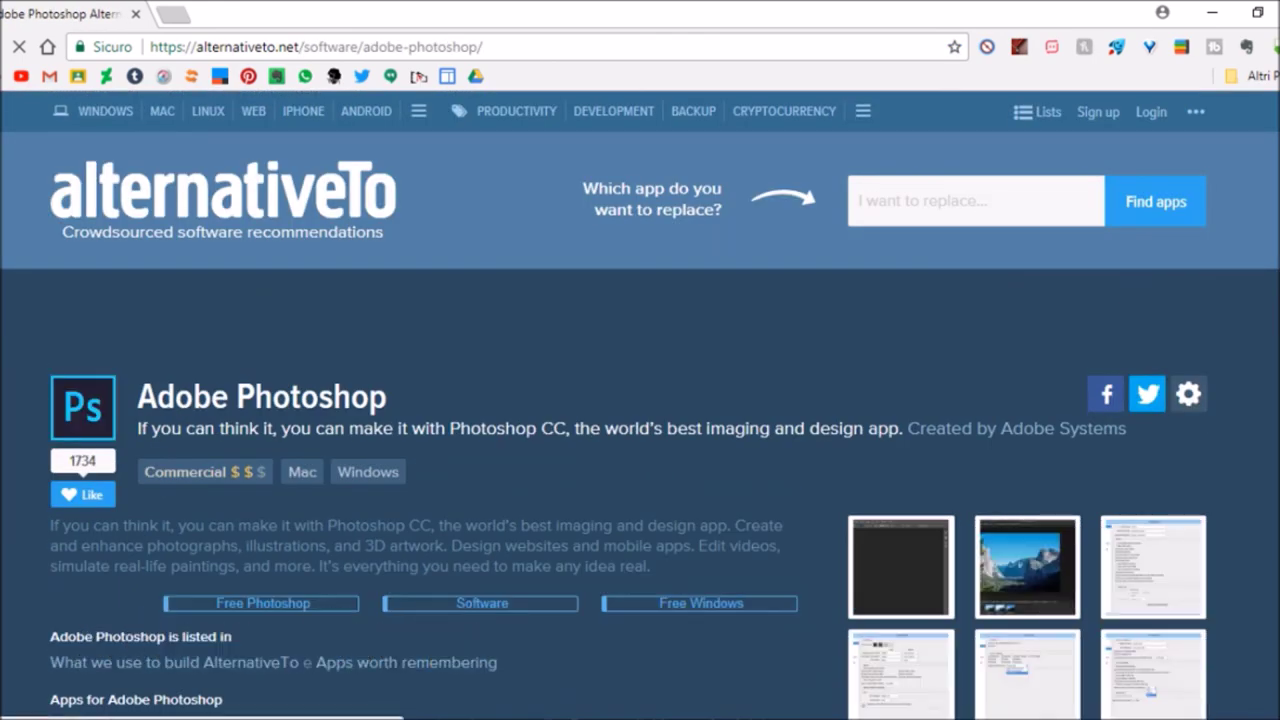
# Step: Look through the list of Adobe Photoshop alternatives, including their licenses, platforms and user comments
pyautogui.scroll(-3, 640, 400)
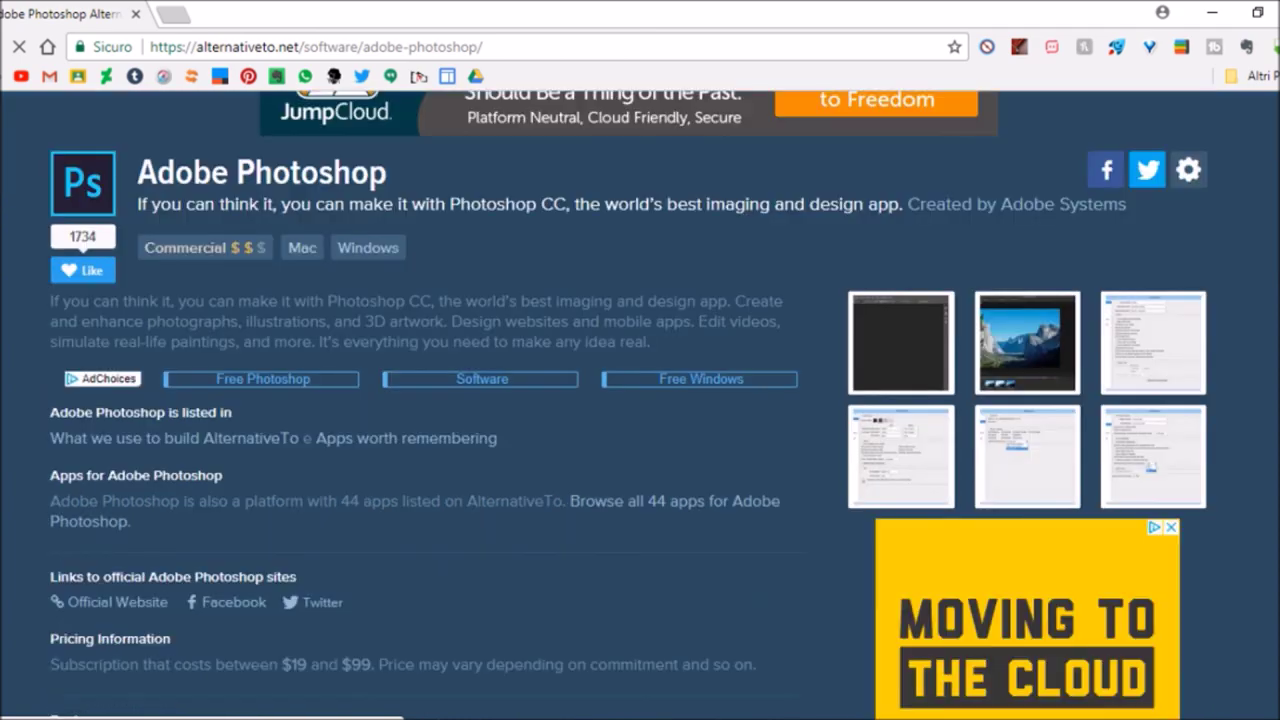
pyautogui.scroll(-5, 640, 400)
pyautogui.scroll(-1, 640, 400)
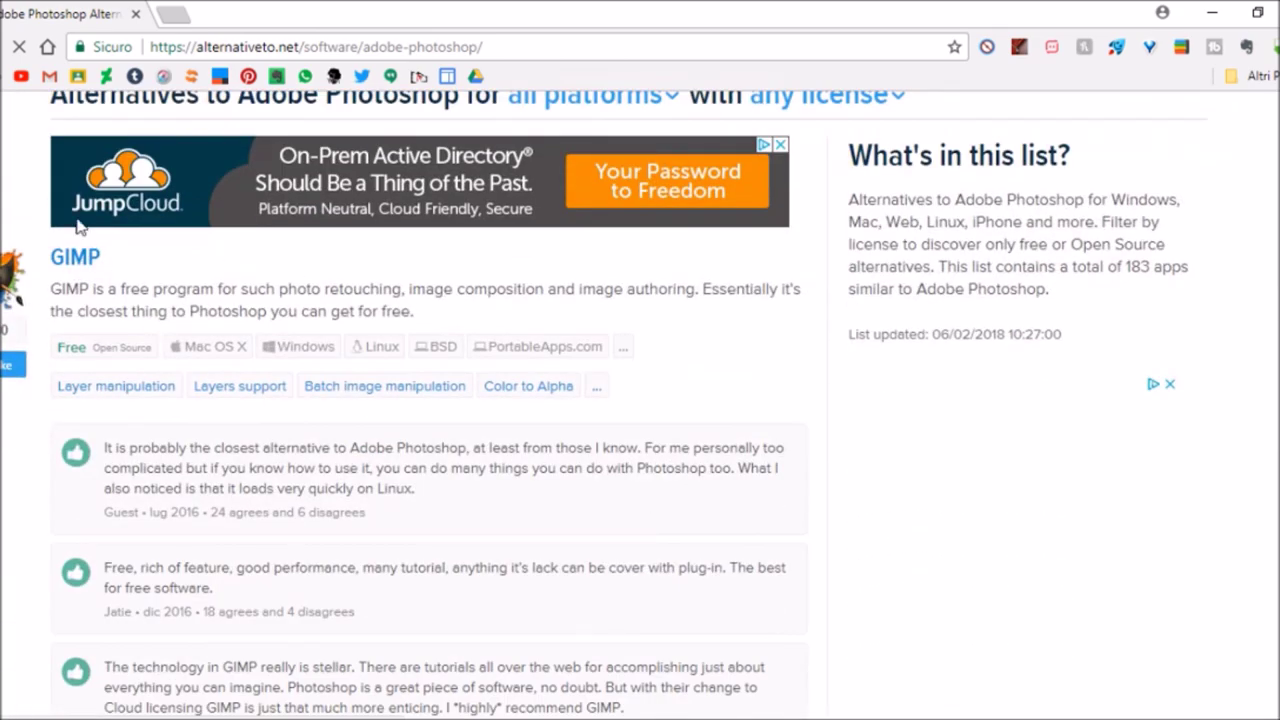
pyautogui.scroll(-3, 640, 400)
pyautogui.scroll(-8, 640, 400)
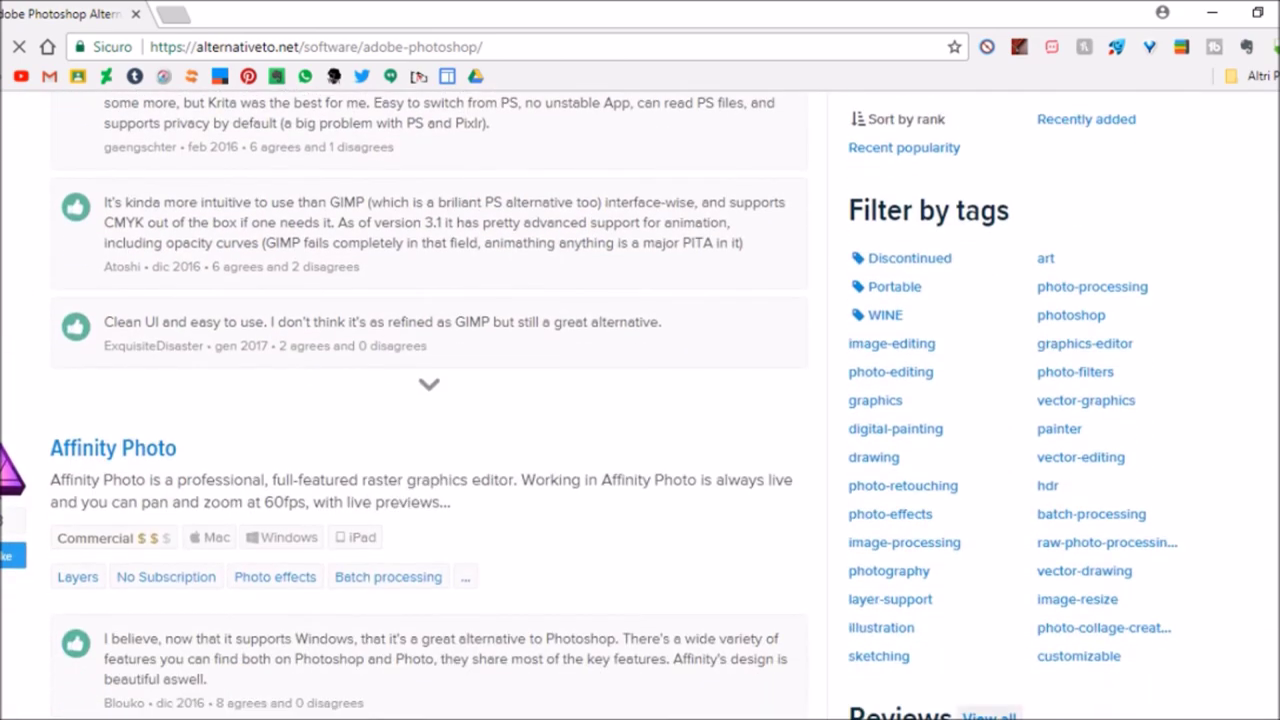
pyautogui.scroll(-10, 478, 317)
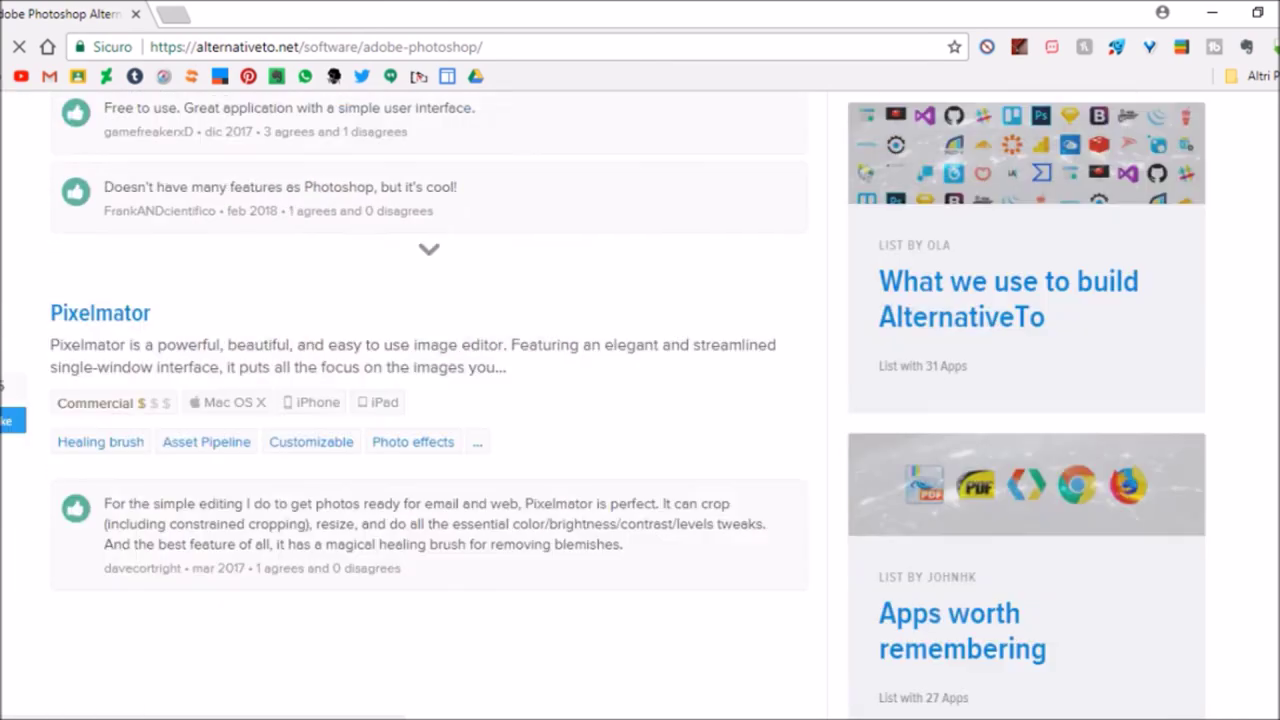
pyautogui.scroll(10, 478, 317)
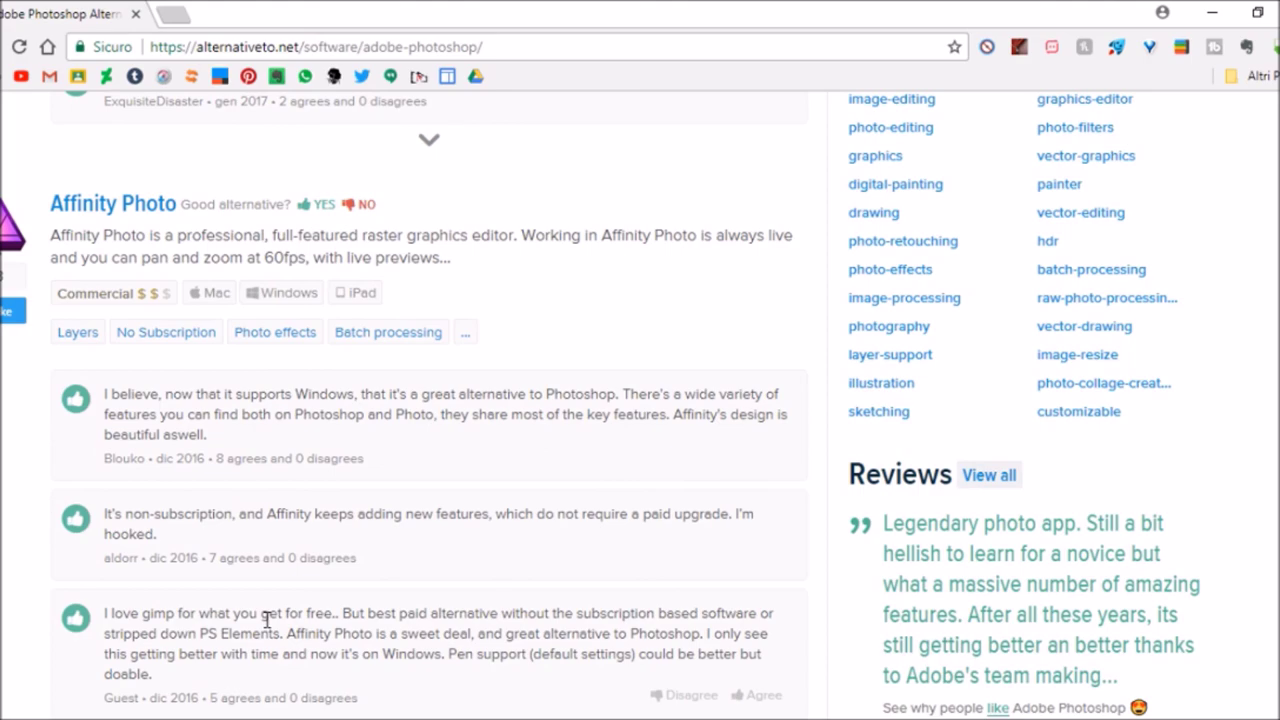
pyautogui.scroll(15, 640, 405)
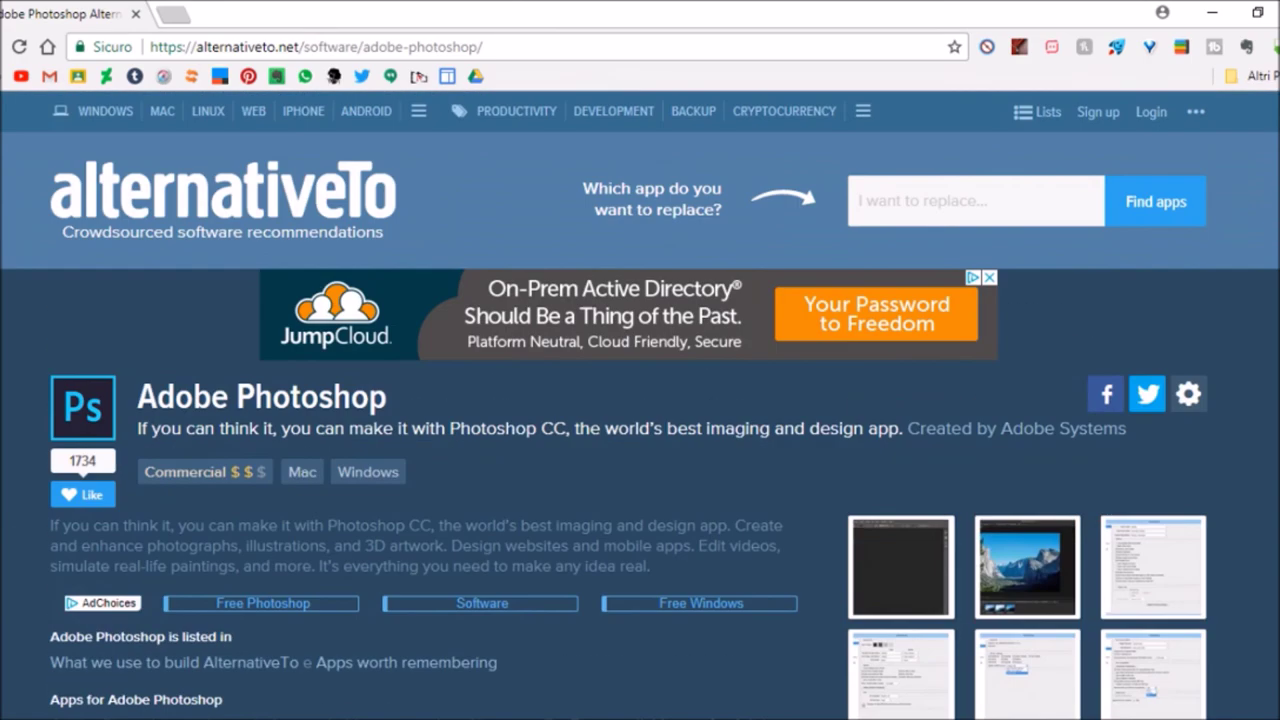
# Step: Return to the PaintTool SAI alternatives and open the Clip Studio Paint entry
pyautogui.hotkey('alt', 'Left')
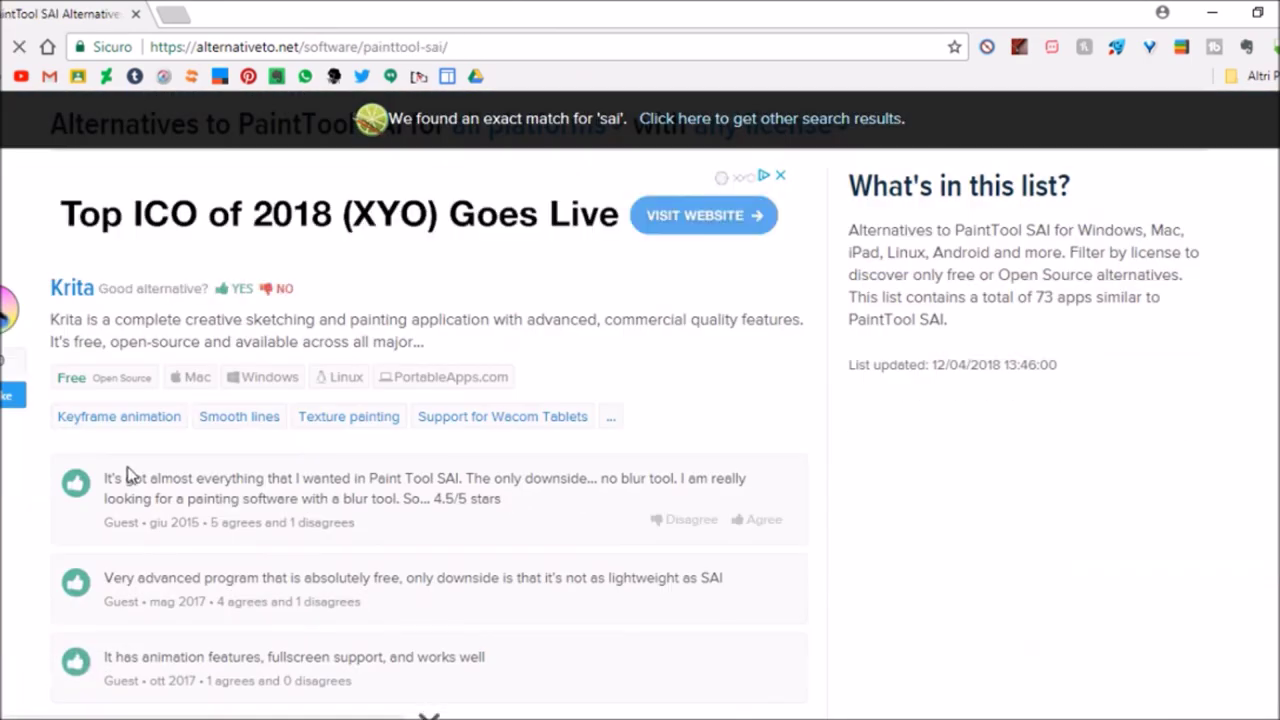
pyautogui.scroll(-15, 436, 517)
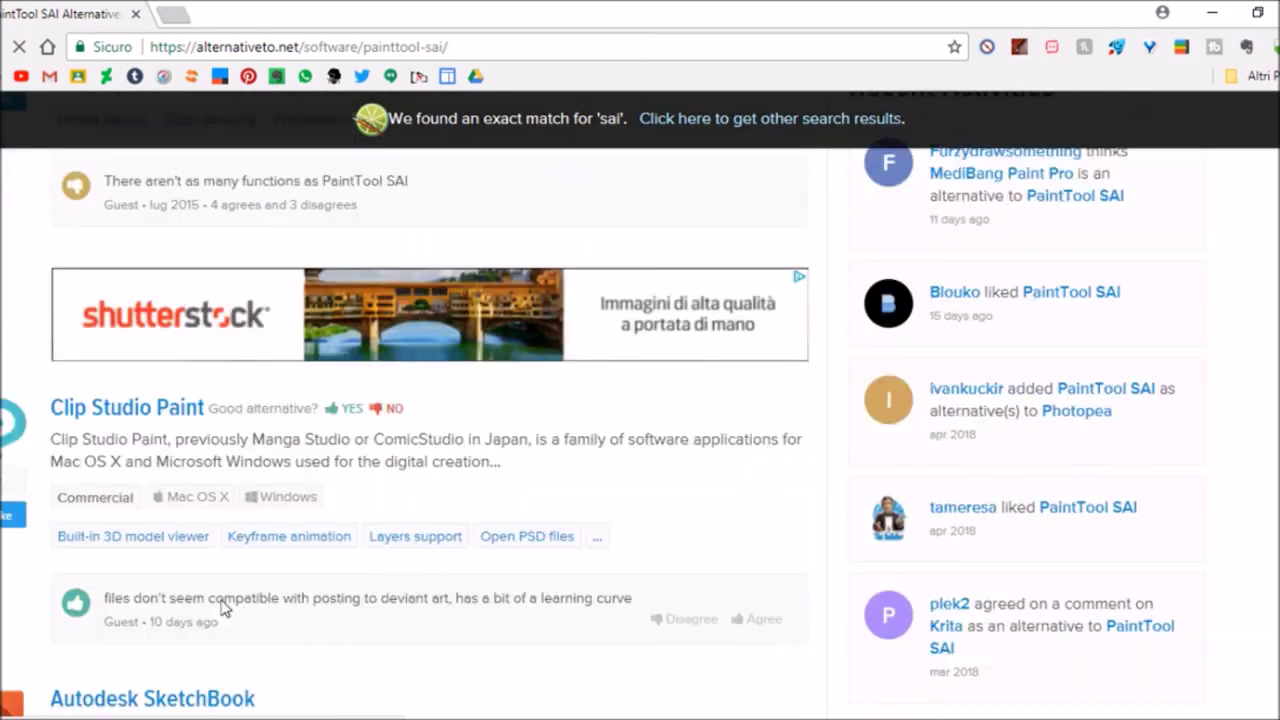
pyautogui.click(85, 405)
# Step: Open Krita from the Clip Studio Paint alternatives and look through the apps suggested in its place
pyautogui.scroll(-15, 85, 410)
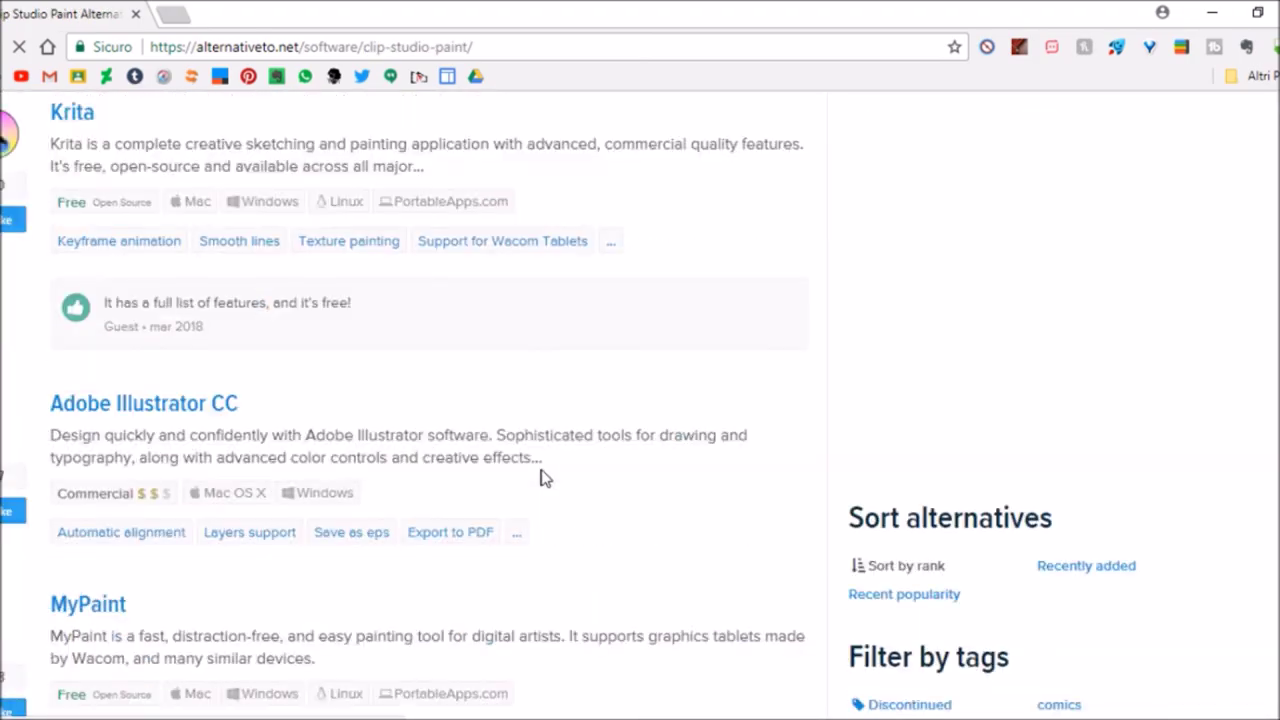
pyautogui.click(73, 210)
pyautogui.scroll(-20, 390, 480)
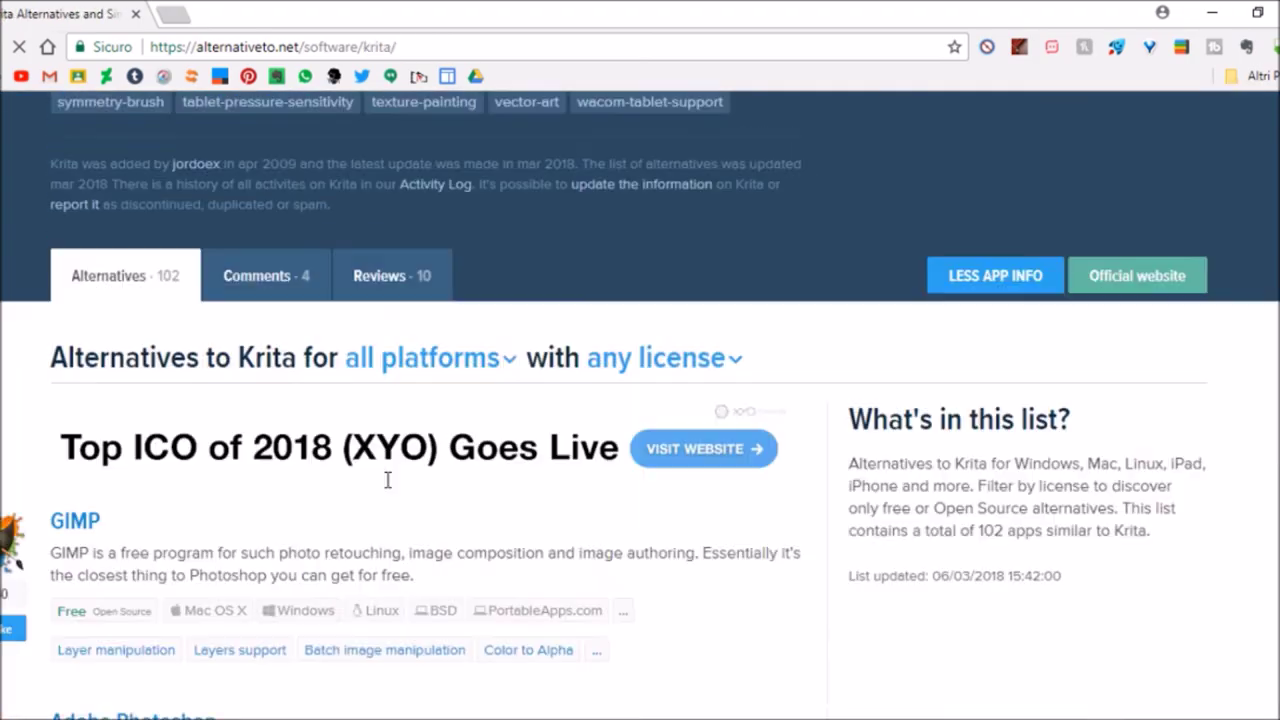
pyautogui.scroll(-15, 530, 495)
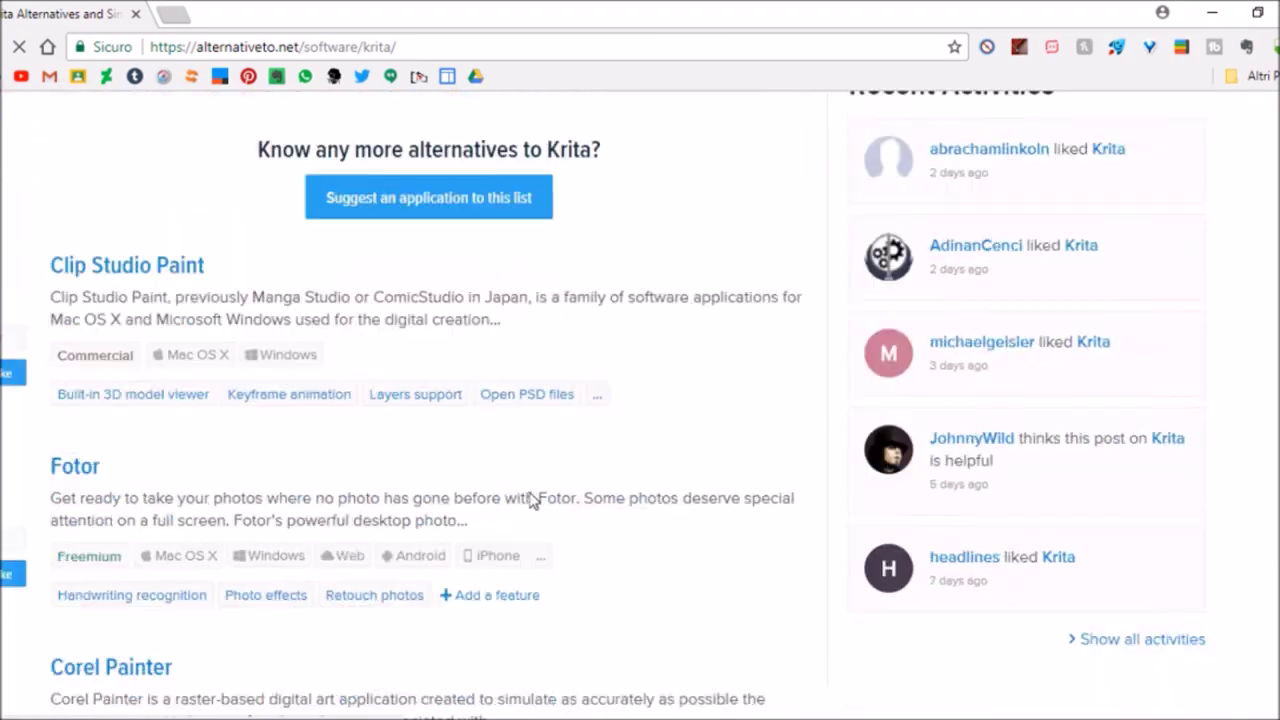
pyautogui.press('Home')
pyautogui.click(865, 197)
pyautogui.write('phoshop')
pyautogui.press('BackSpace')
pyautogui.press('BackSpace')
pyautogui.press('BackSpace')
pyautogui.press('BackSpace')
pyautogui.press('BackSpace')
pyautogui.press('BackSpace')
pyautogui.press('BackSpace')
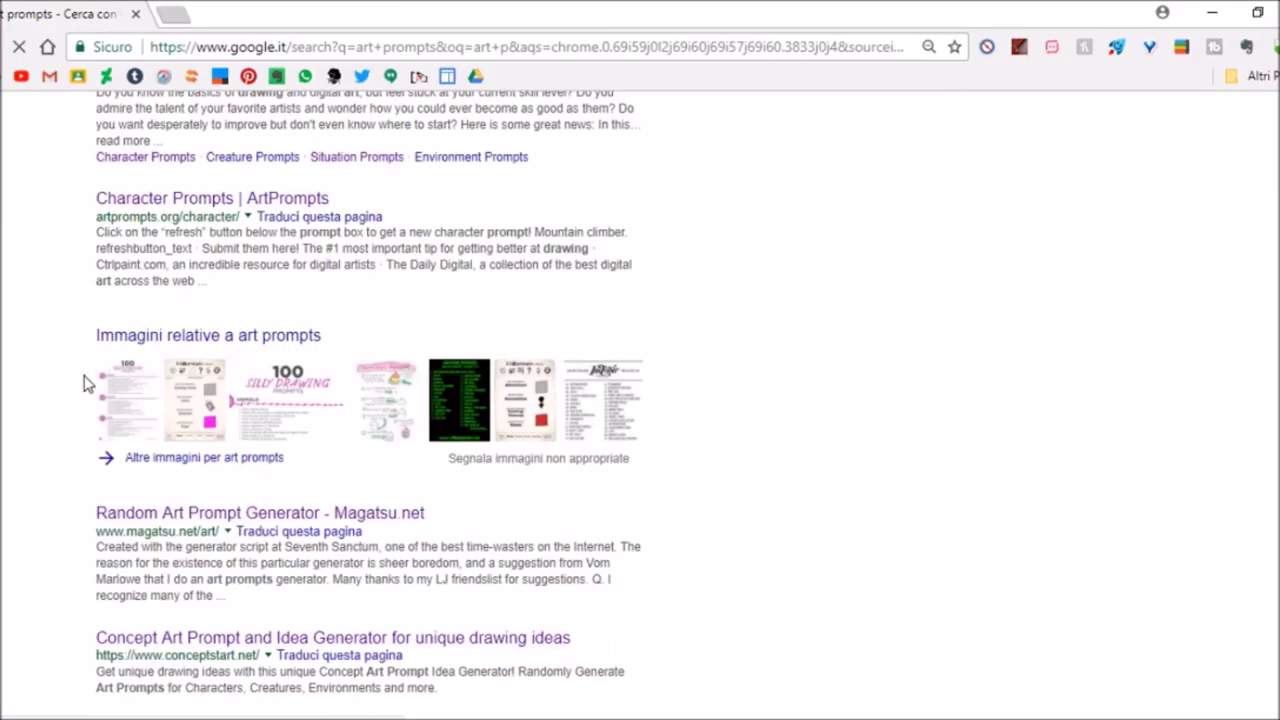
# Step: Open ArtPrompts from the Google results for "art prompts" and show its situation prompt generator
pyautogui.scroll(2, 831, 307)
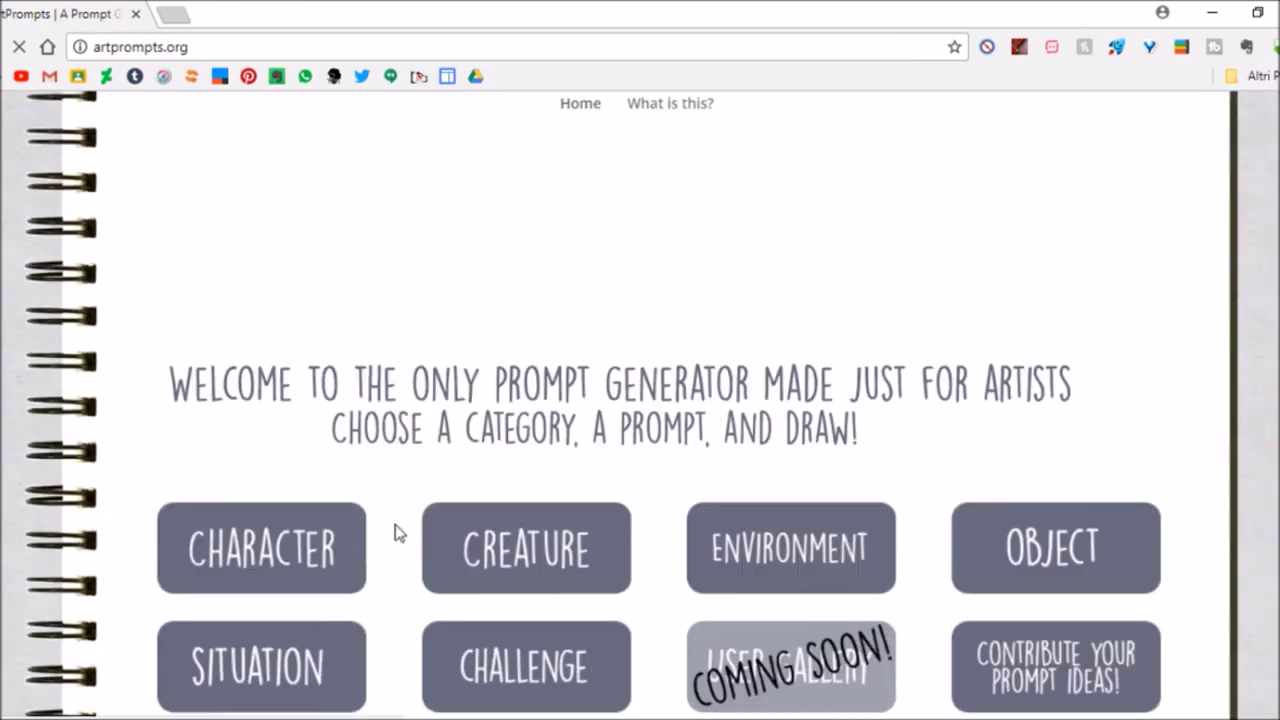
pyautogui.scroll(-1, 394, 528)
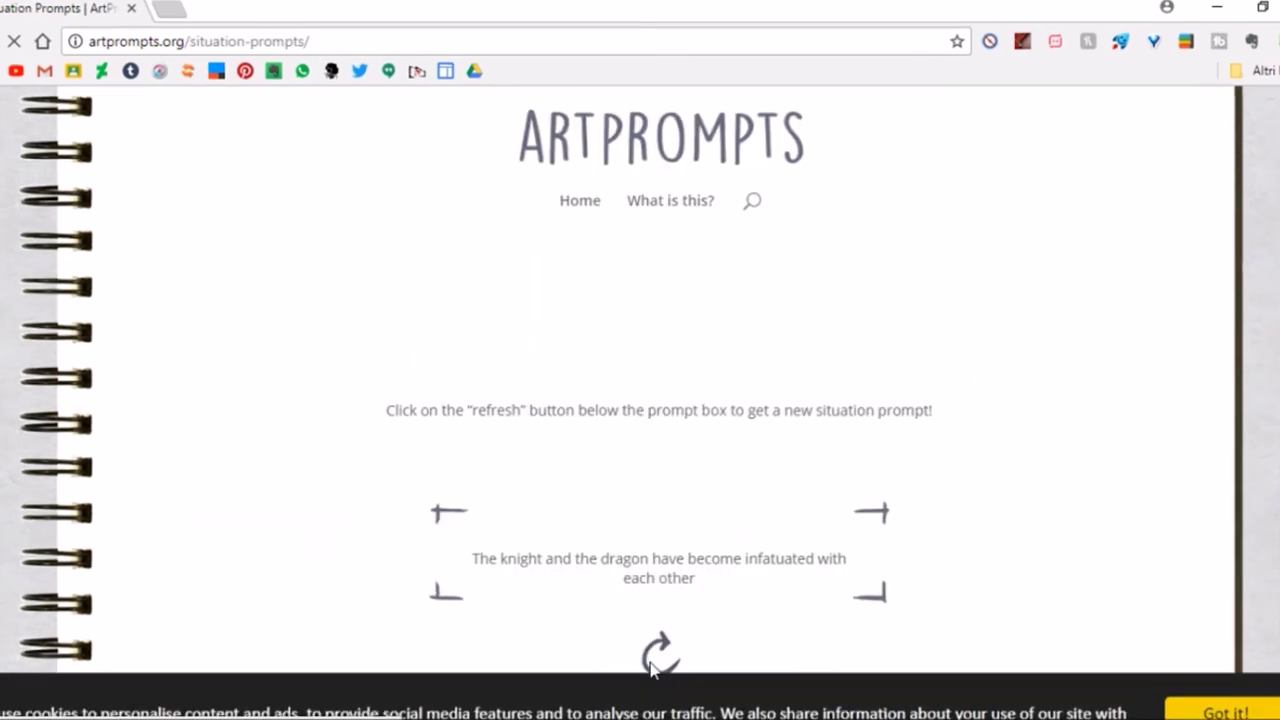
pyautogui.scroll(-1, 640, 560)
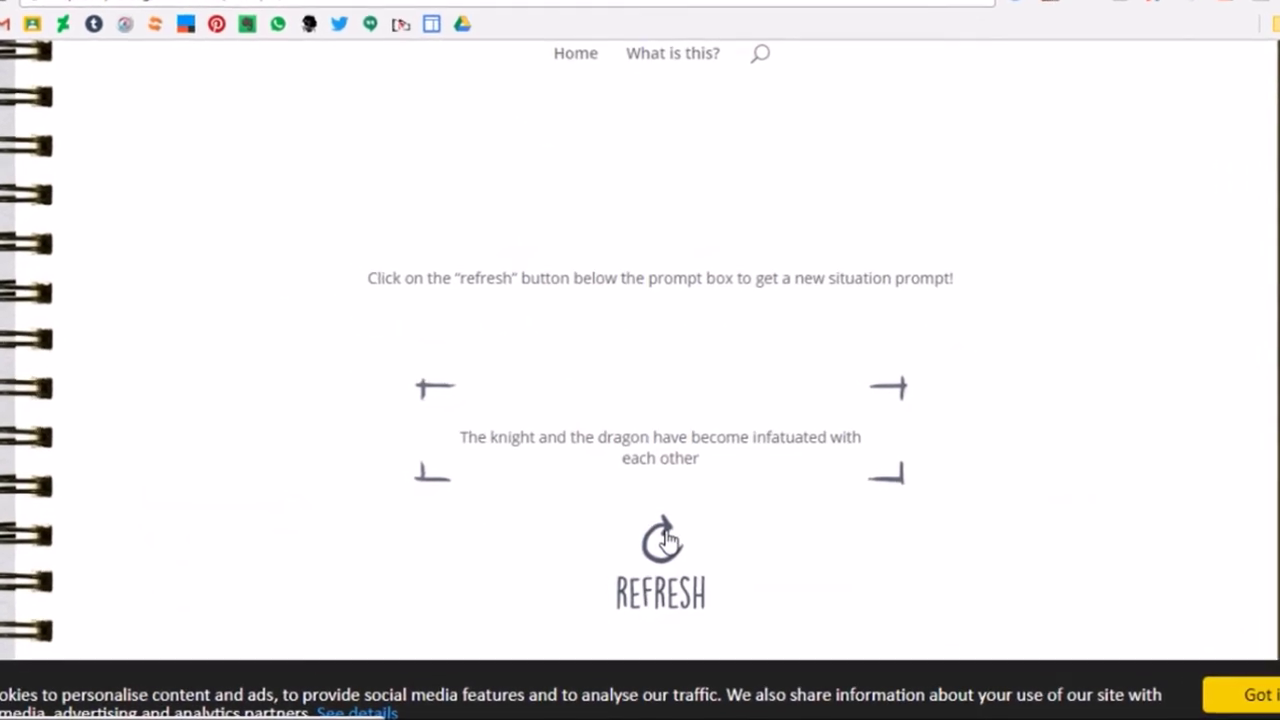